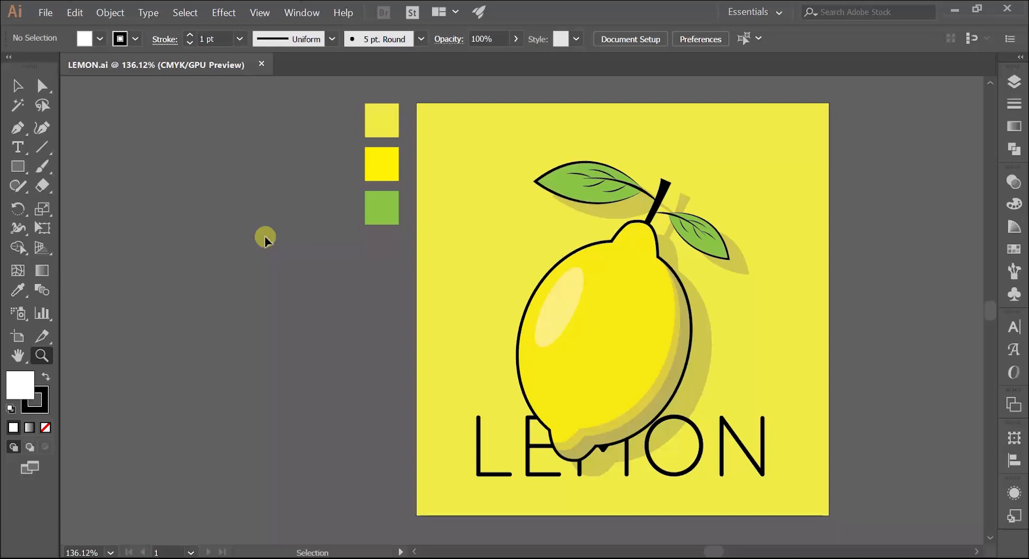
Show the rulers and draw a second artboard of about 197 × 200 mm beside the lemon artwork
key(ctrl+r)
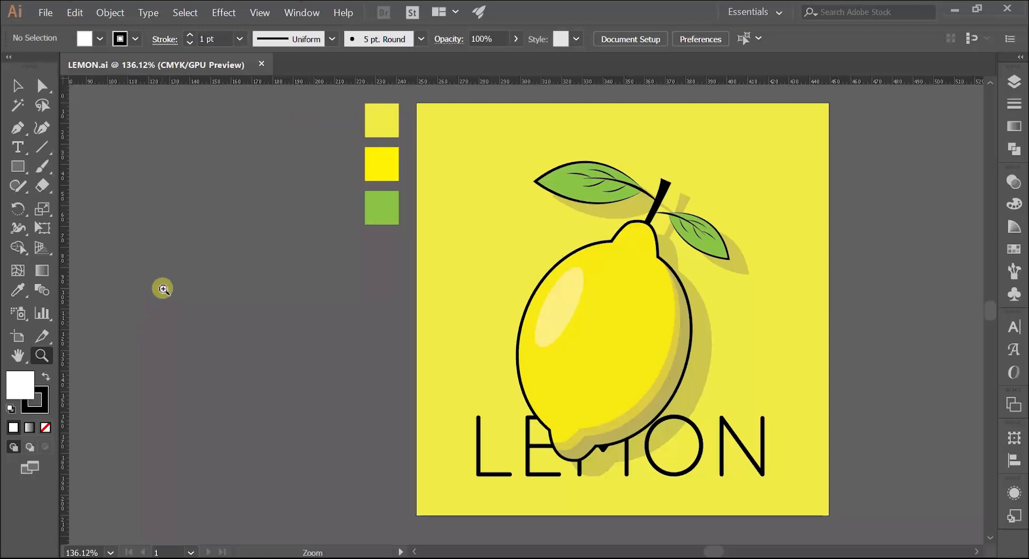
click(15, 342)
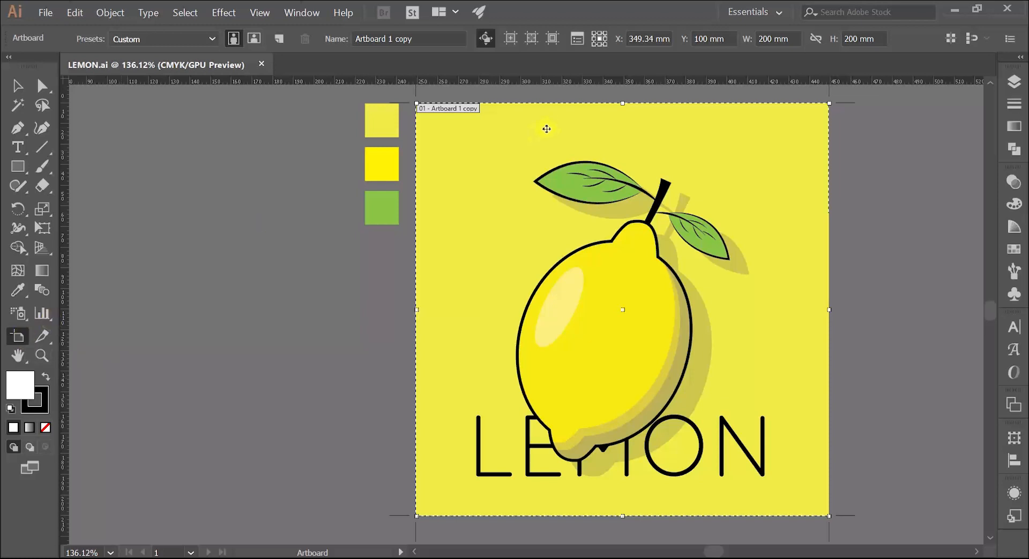
key(z)
drag(562, 176, 513, 200)
drag(625, 165, 270, 254)
drag(289, 251, 342, 238)
drag(294, 276, 440, 158)
click(17, 335)
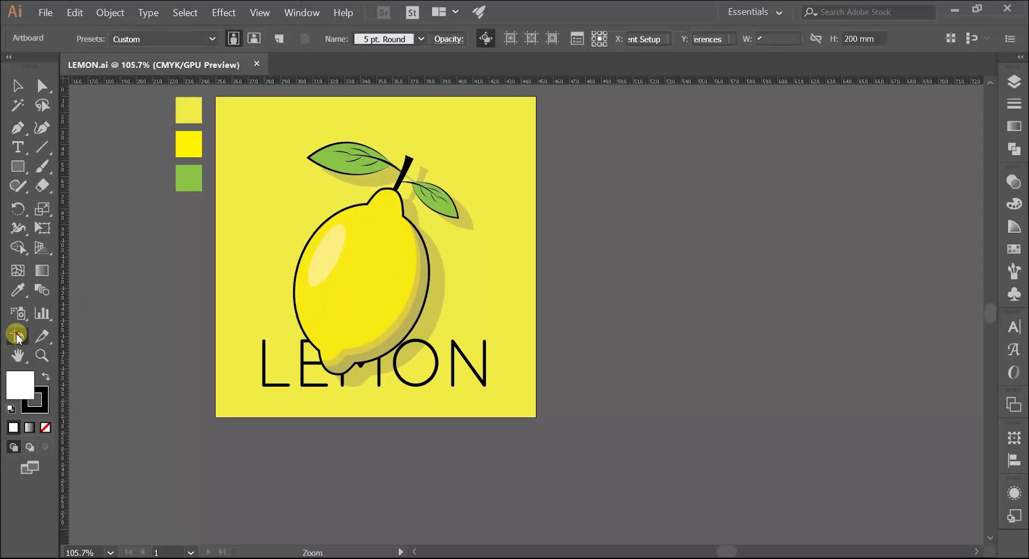
drag(566, 98, 880, 417)
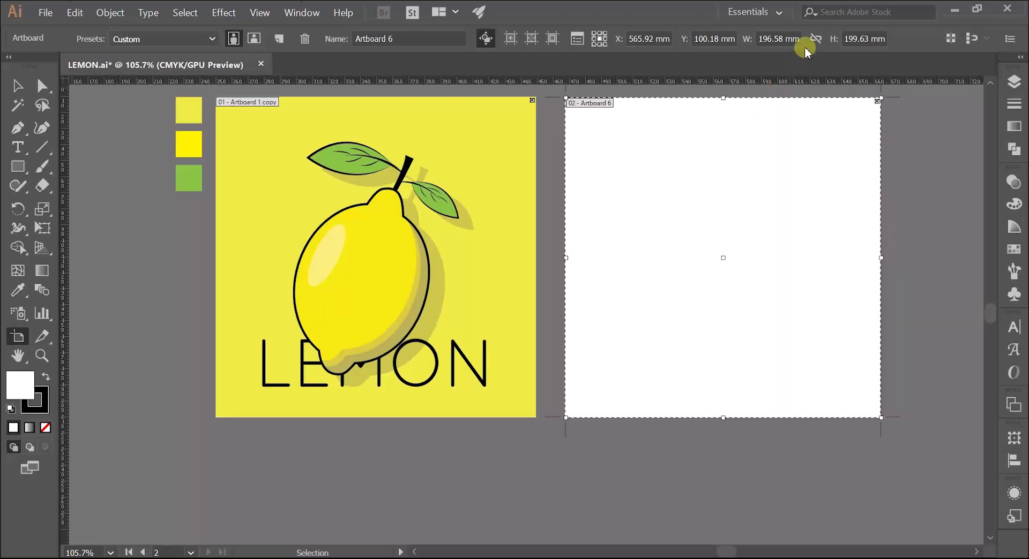
Set the new artboard's width and height to 200 mm each
click(777, 39)
text(200mm)
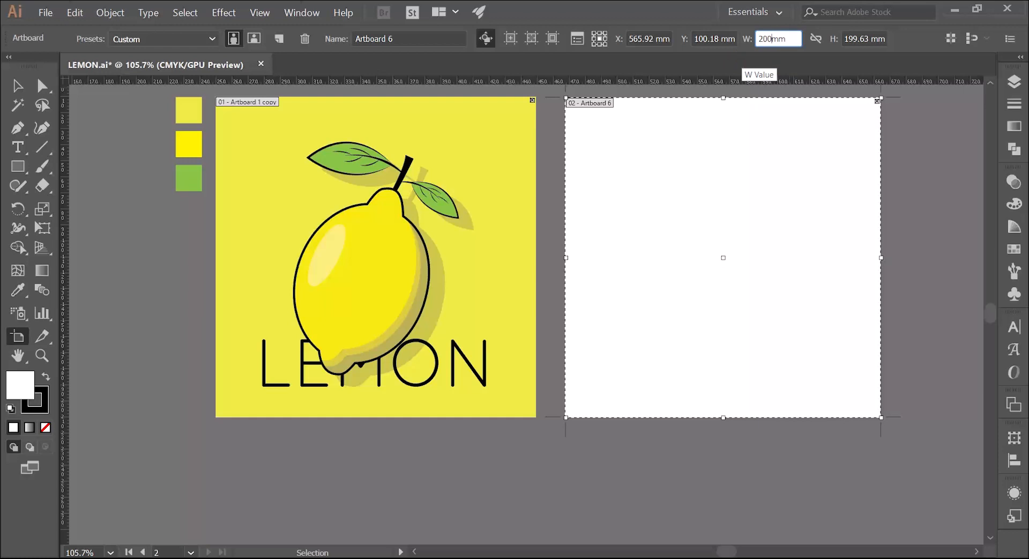
key(Return)
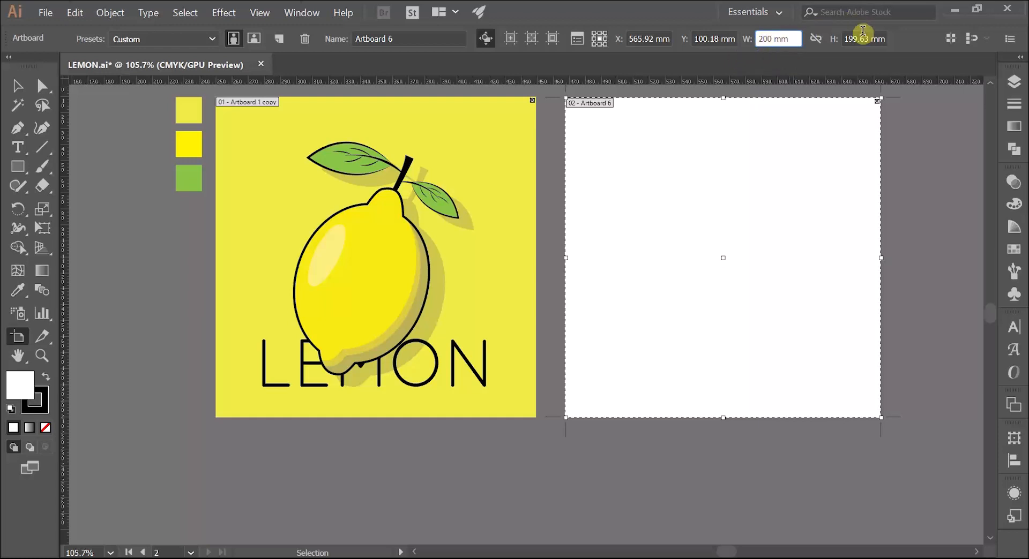
click(868, 36)
text(200)
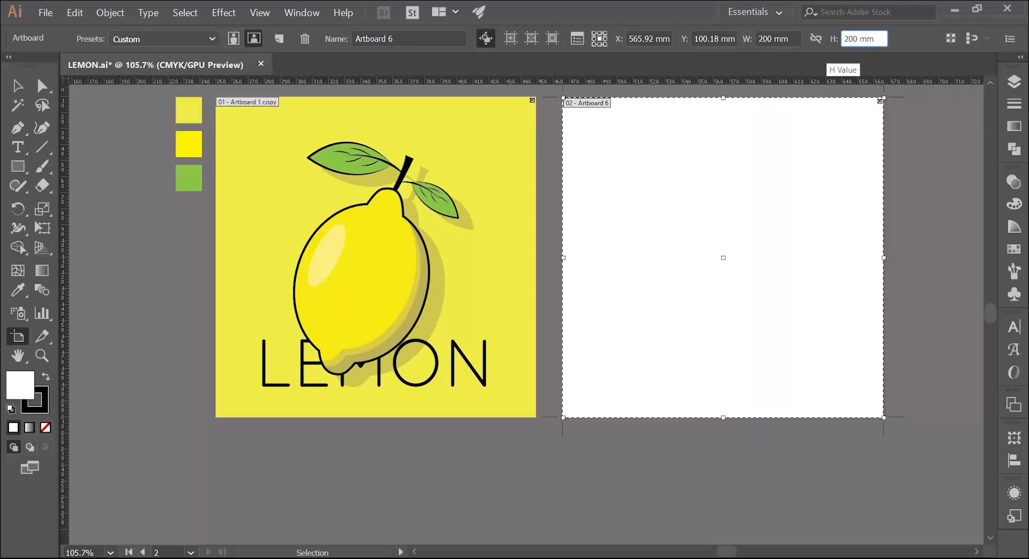
click(825, 54)
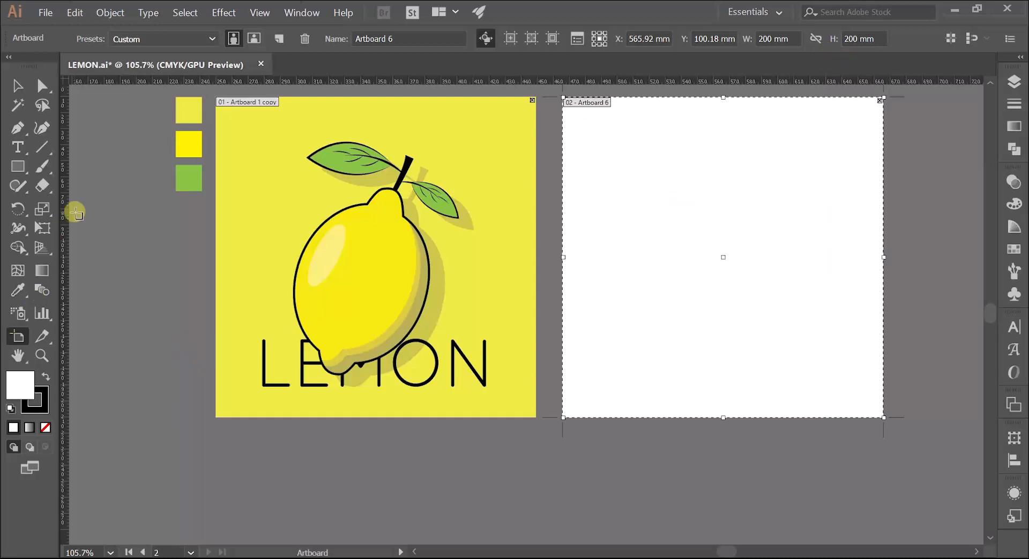
Examine the finished lemon artwork and its three colour swatches beside the empty artboard
key(z)
drag(215, 127, 185, 147)
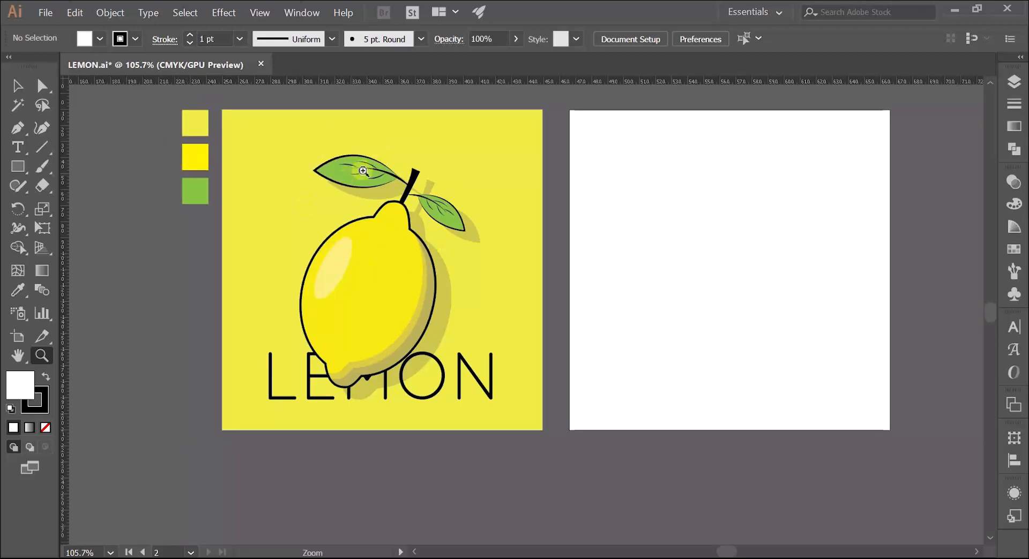
drag(266, 305, 280, 315)
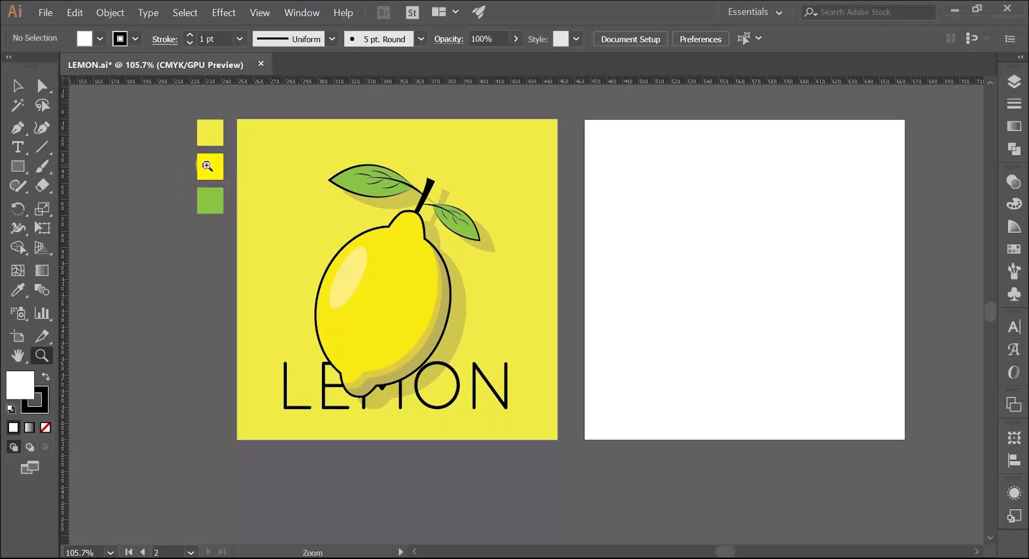
drag(207, 166, 248, 171)
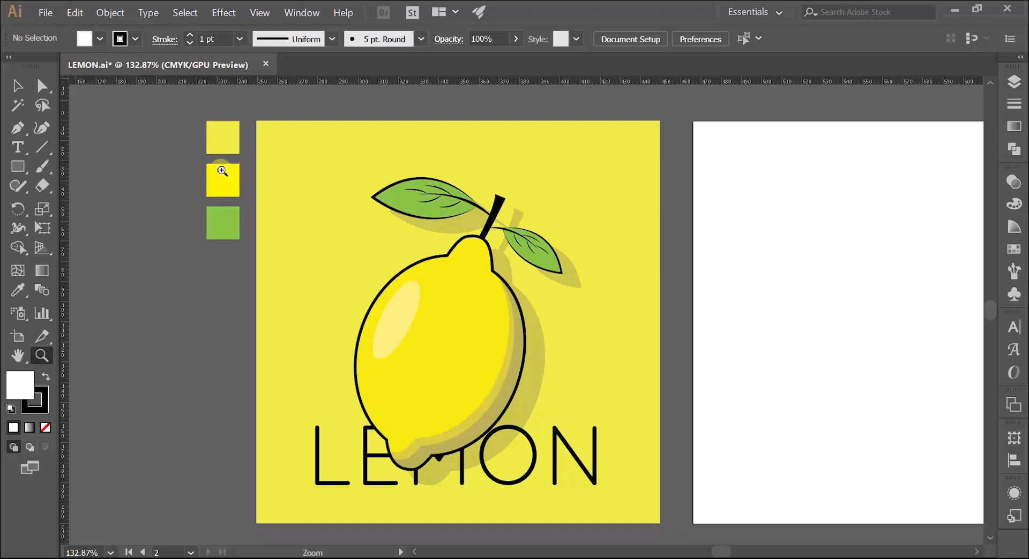
click(100, 39)
drag(489, 255, 395, 225)
scroll(437, 232, down, 2)
drag(519, 220, 435, 234)
drag(542, 212, 559, 177)
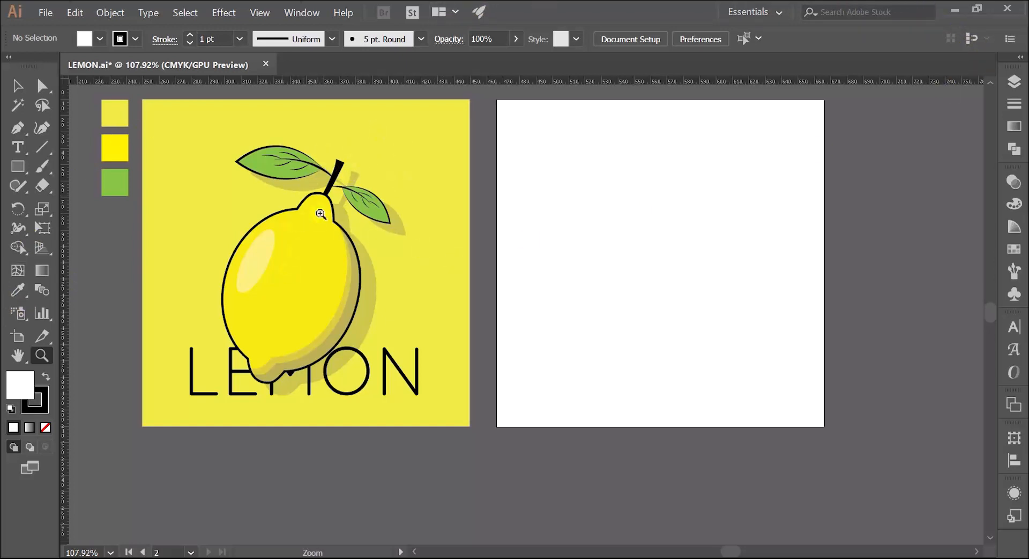
Show the document's layers and make Layer 2, which holds the yellow background, the active layer
click(1014, 81)
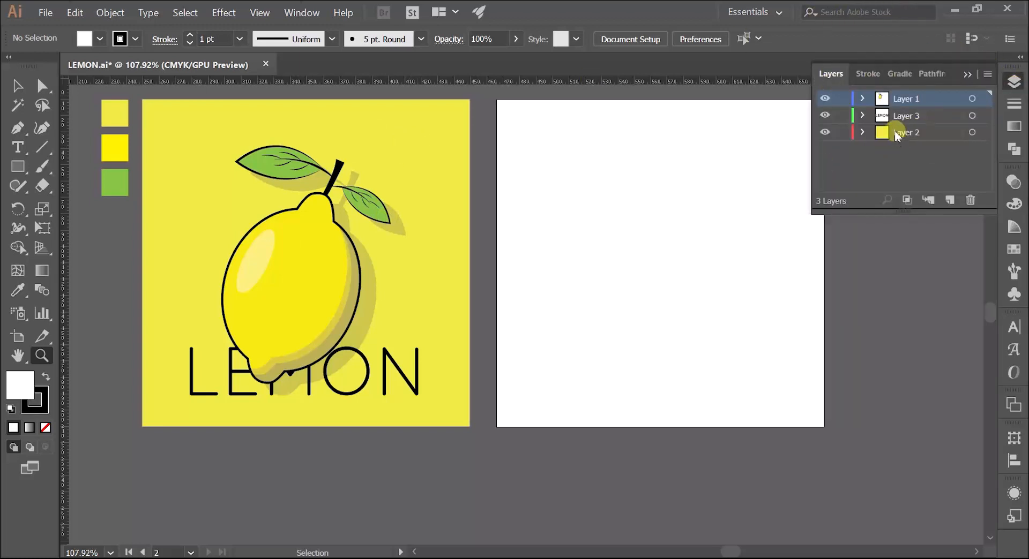
click(899, 134)
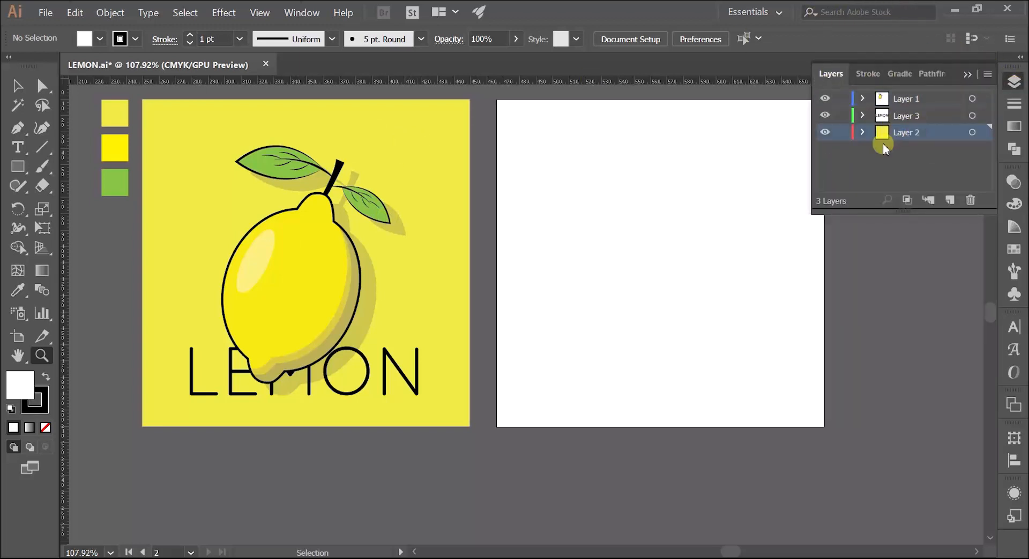
click(903, 118)
click(910, 99)
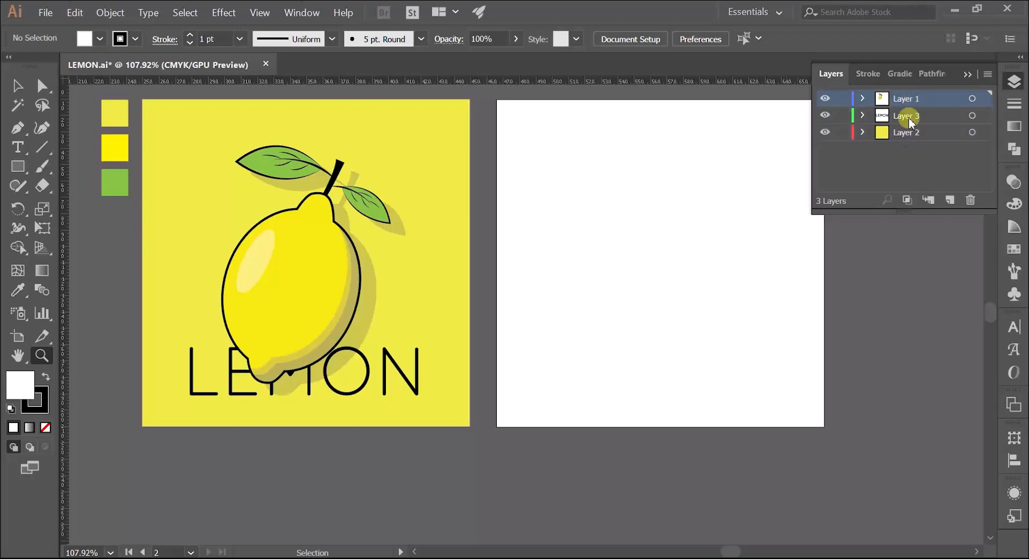
click(904, 132)
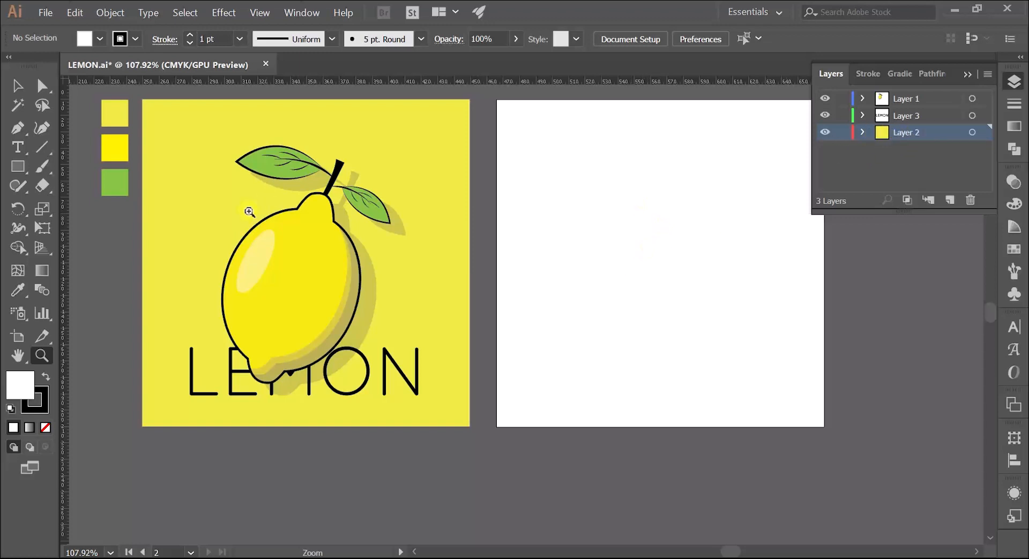
Draw a rectangle over most of the empty artboard and fill it with the pale yellow sampled from the uppermost swatch
click(18, 169)
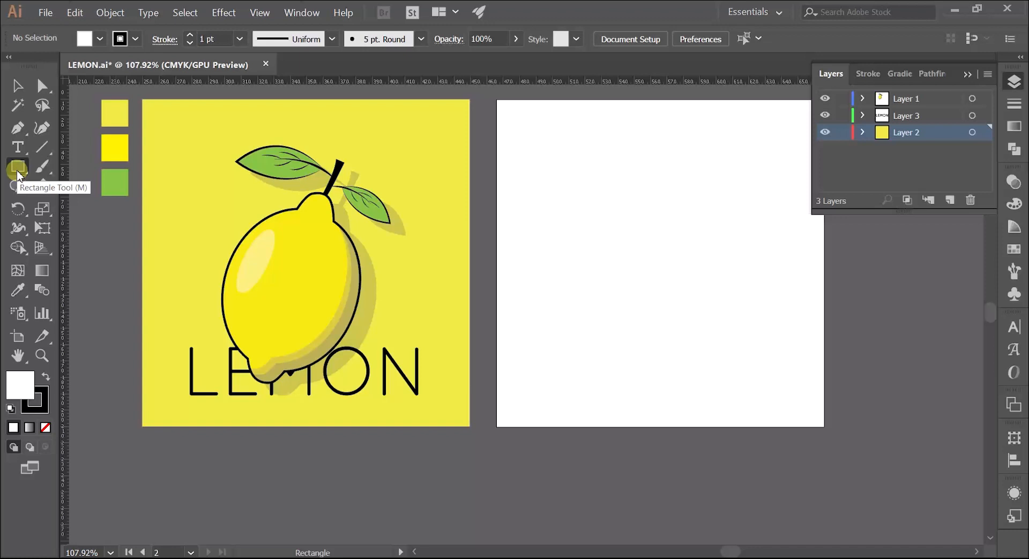
drag(503, 105, 825, 427)
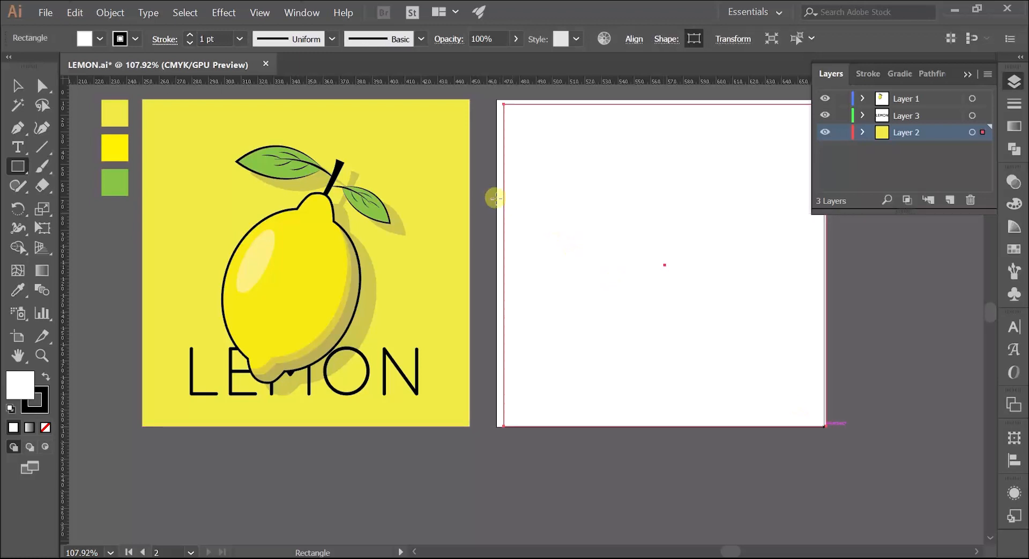
click(17, 293)
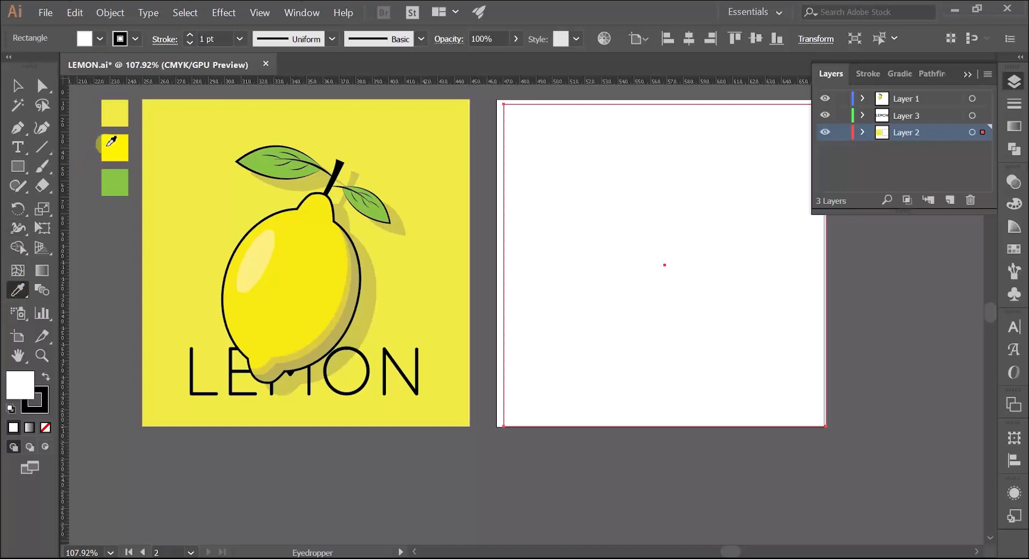
click(121, 110)
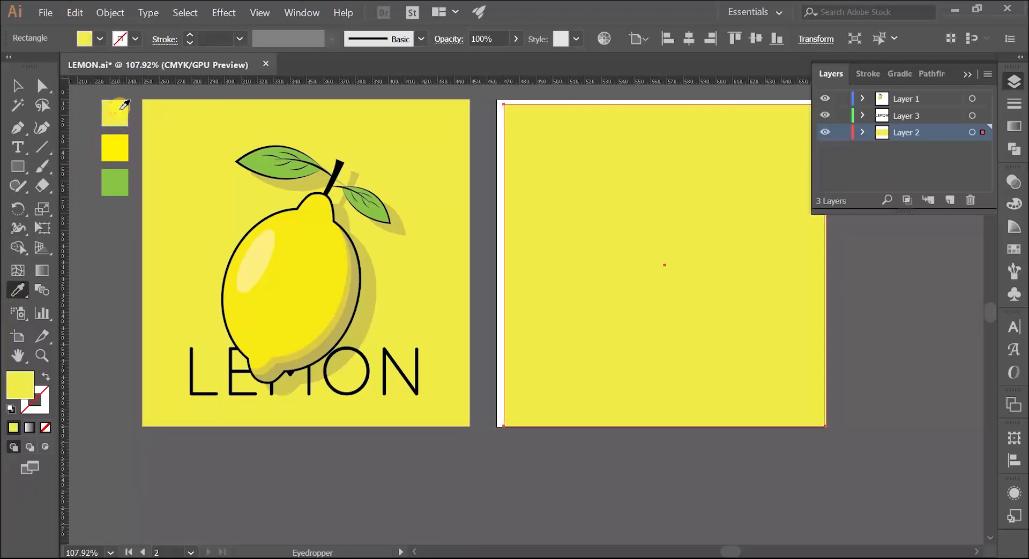
Move the pale yellow rectangle so its upper-left corner meets the second artboard's upper-left corner
key(z)
drag(535, 134, 497, 196)
key(v)
drag(394, 284, 316, 241)
Stretch the rectangle's lower-right corner to the artboard's lower-right corner so it covers the whole second artboard
key(z)
key(space)
drag(555, 252, 427, 145)
drag(514, 345, 400, 174)
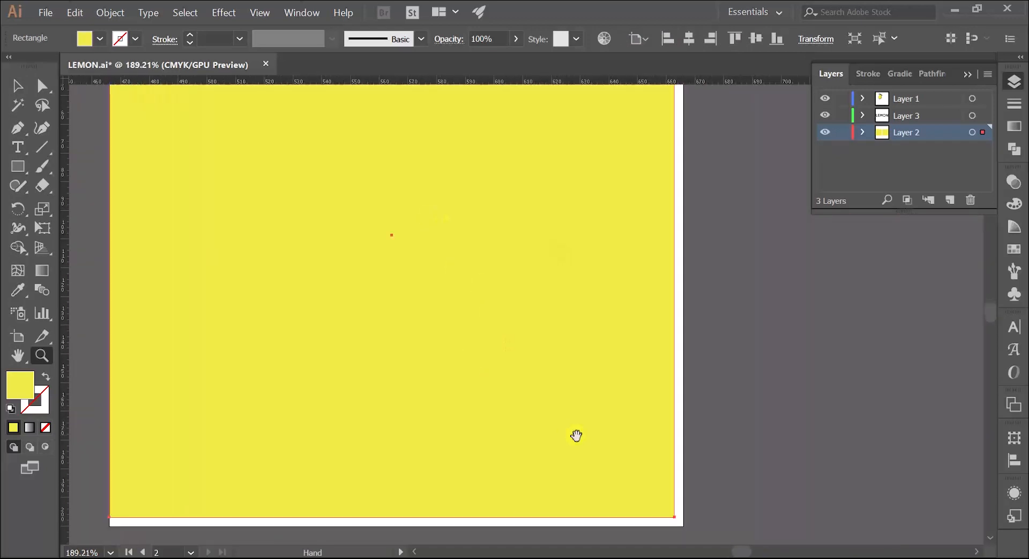
drag(576, 437, 509, 324)
drag(536, 392, 563, 392)
key(v)
drag(642, 406, 651, 417)
key(z)
drag(652, 332, 496, 405)
key(v)
click(433, 139)
click(450, 219)
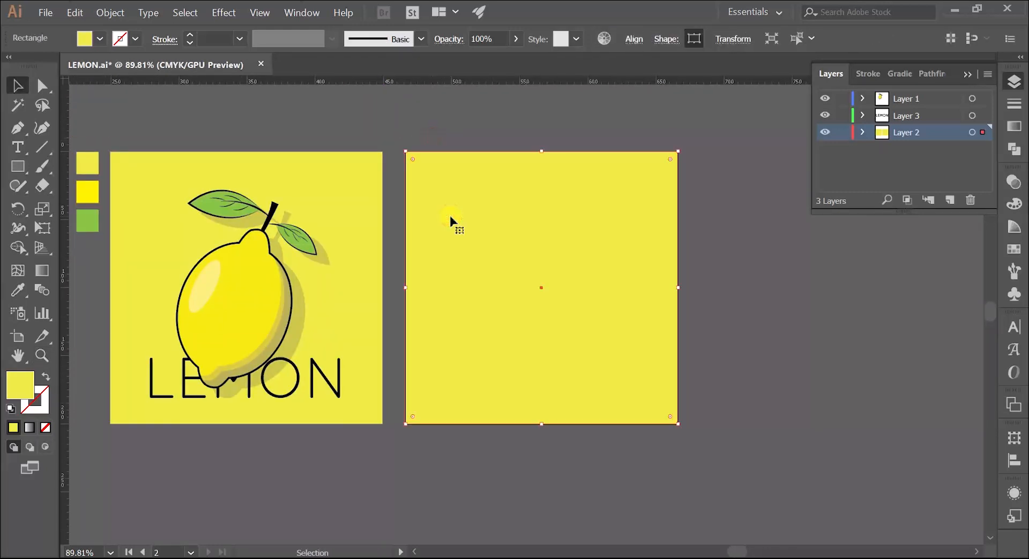
Lock Layer 2 and make Layer 1 the active layer
click(839, 134)
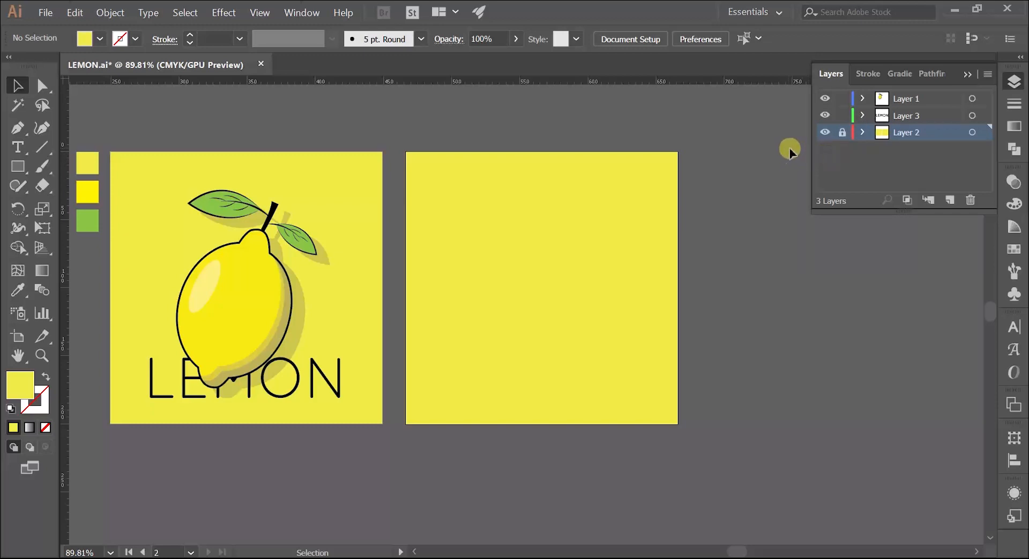
click(839, 130)
click(840, 132)
click(906, 98)
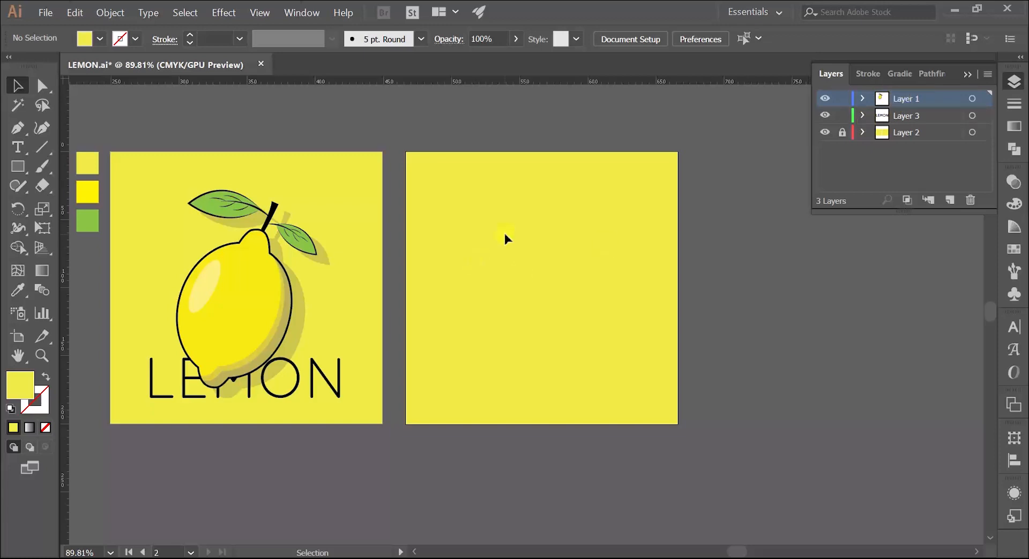
Draw an upright ellipse a little over half the artboard's height, just right of the second artboard's centre
key(z)
drag(505, 262, 545, 272)
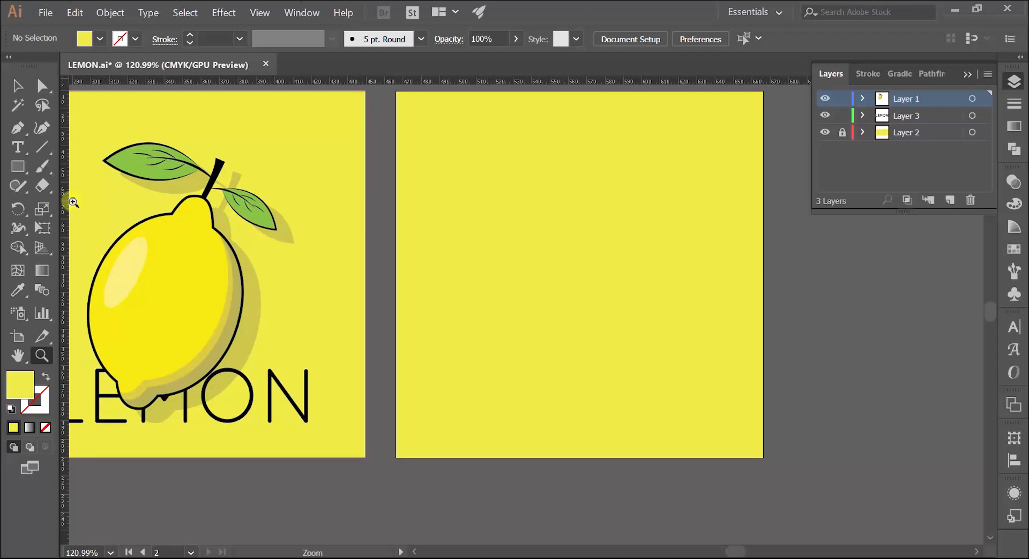
click(18, 168)
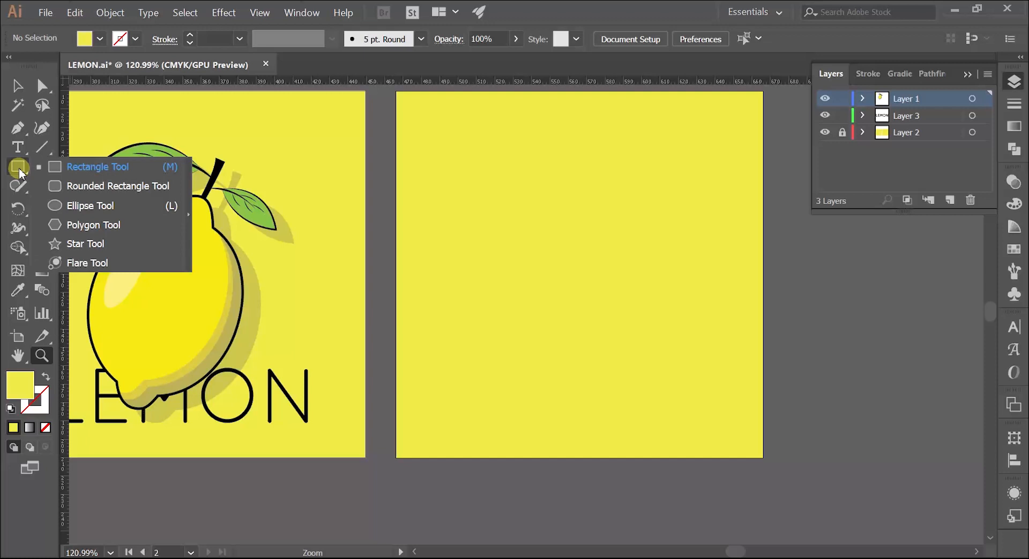
click(86, 206)
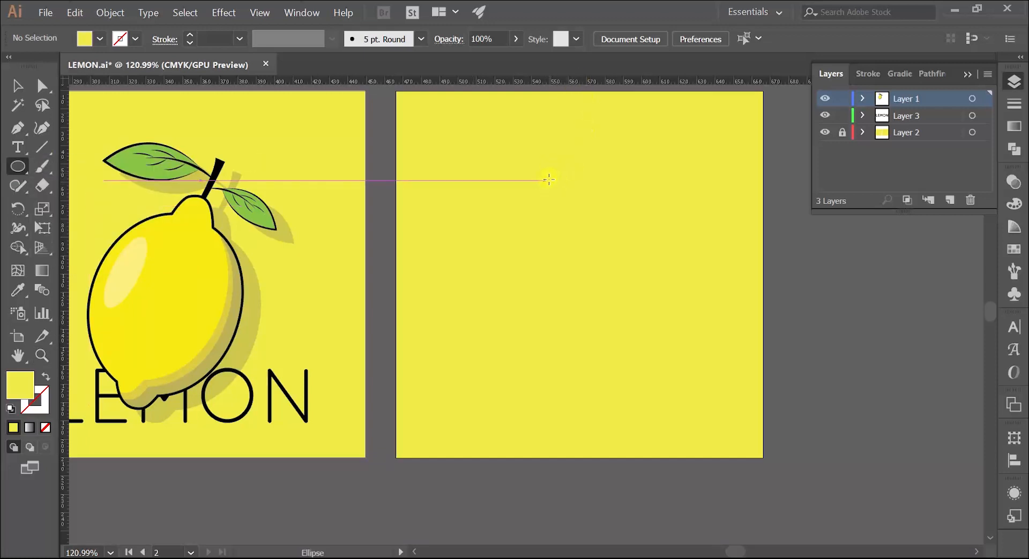
drag(544, 184, 664, 374)
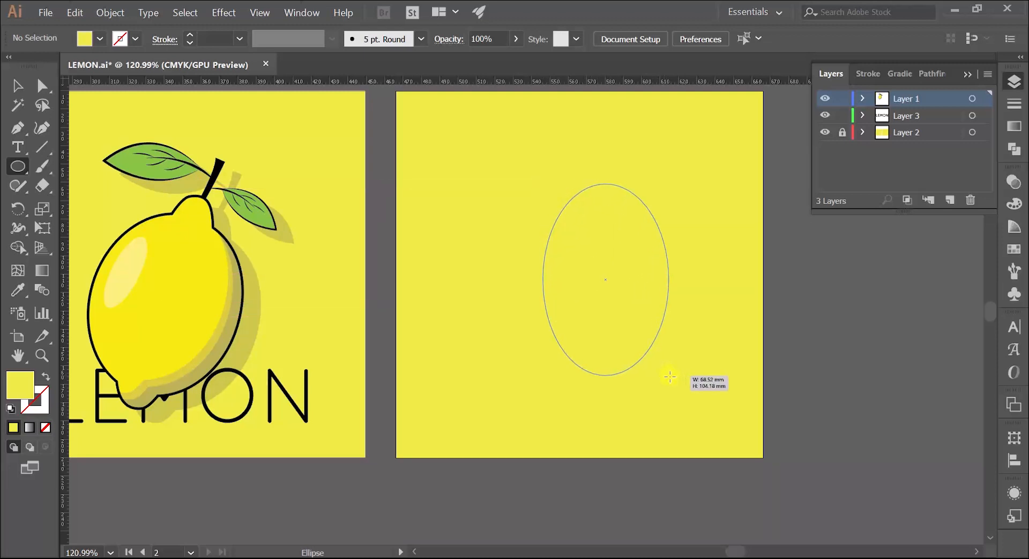
drag(671, 379, 684, 386)
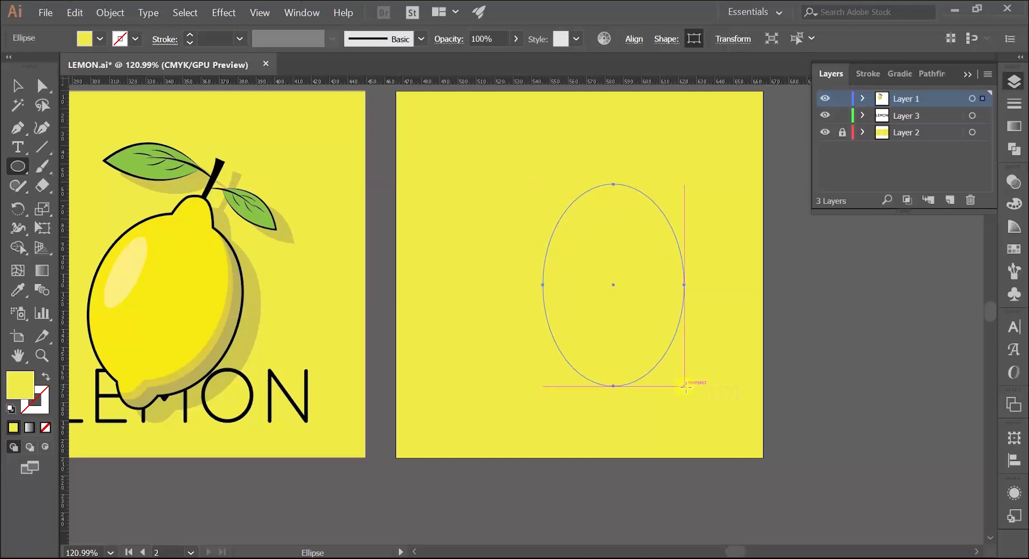
Give the ellipse the default white fill and black stroke, and set its stroke weight to 4 pt
click(10, 411)
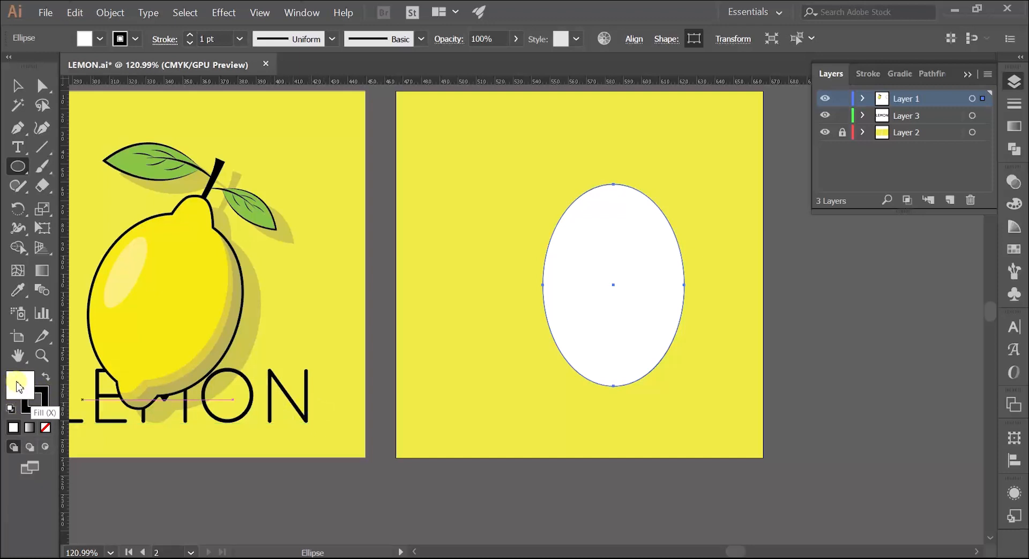
key(v)
click(521, 235)
click(567, 233)
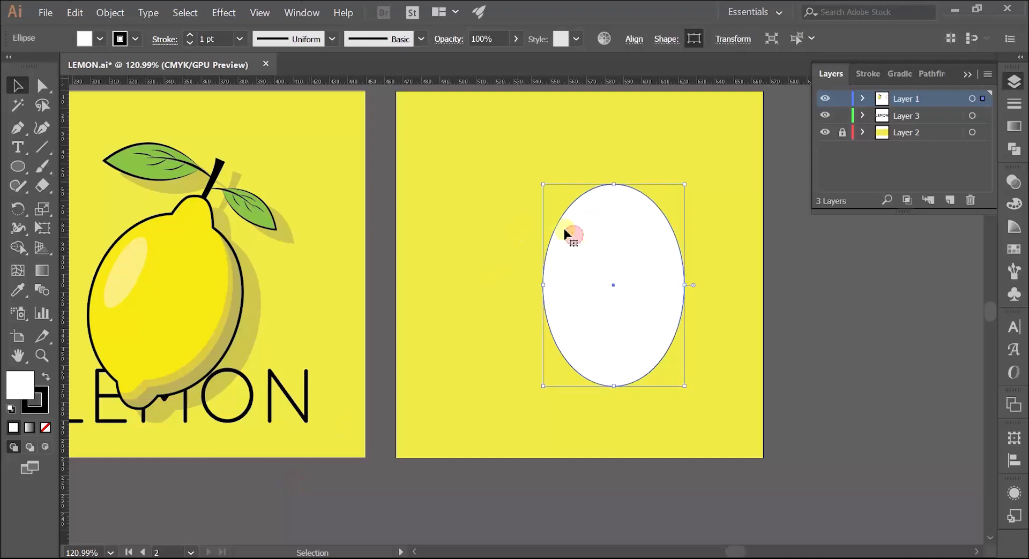
click(190, 34)
click(190, 35)
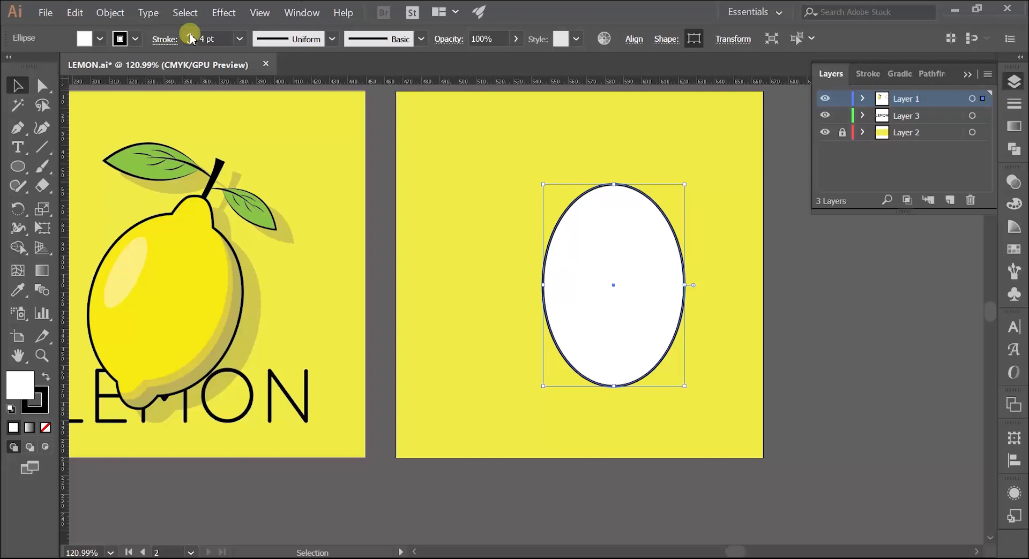
Try to copy the bright yellow swatch's full appearance onto the white ellipse with the Eyedropper
click(379, 137)
click(589, 232)
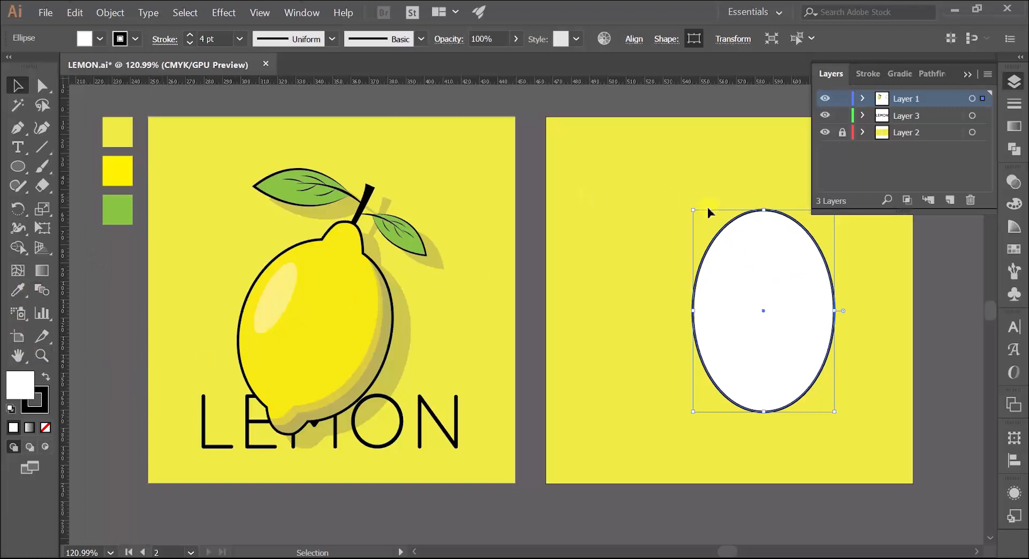
click(21, 290)
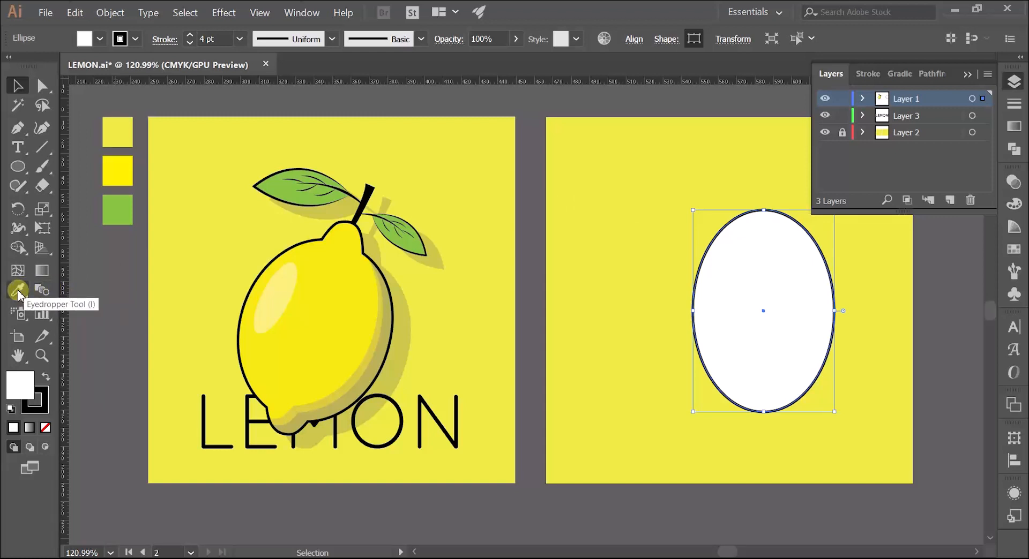
click(18, 291)
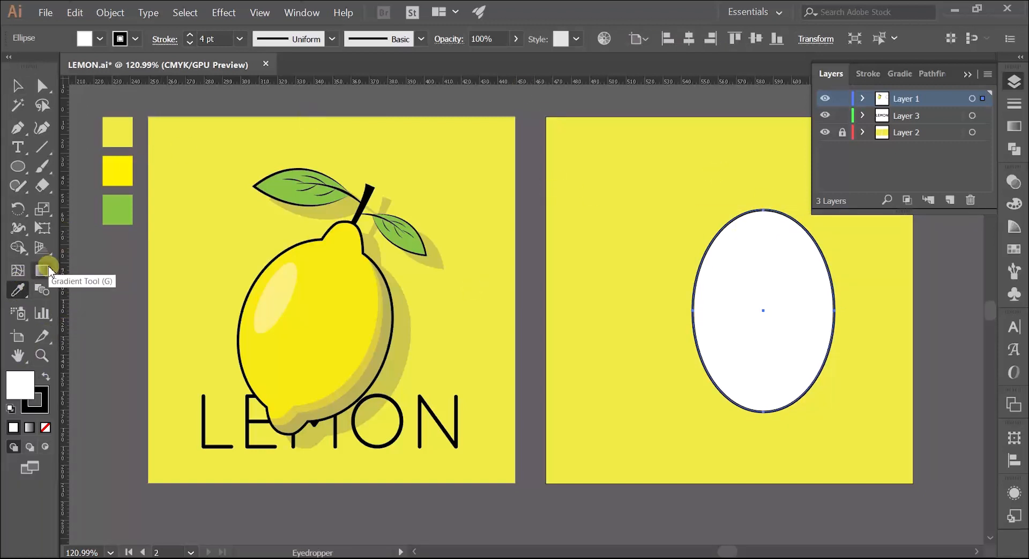
click(121, 167)
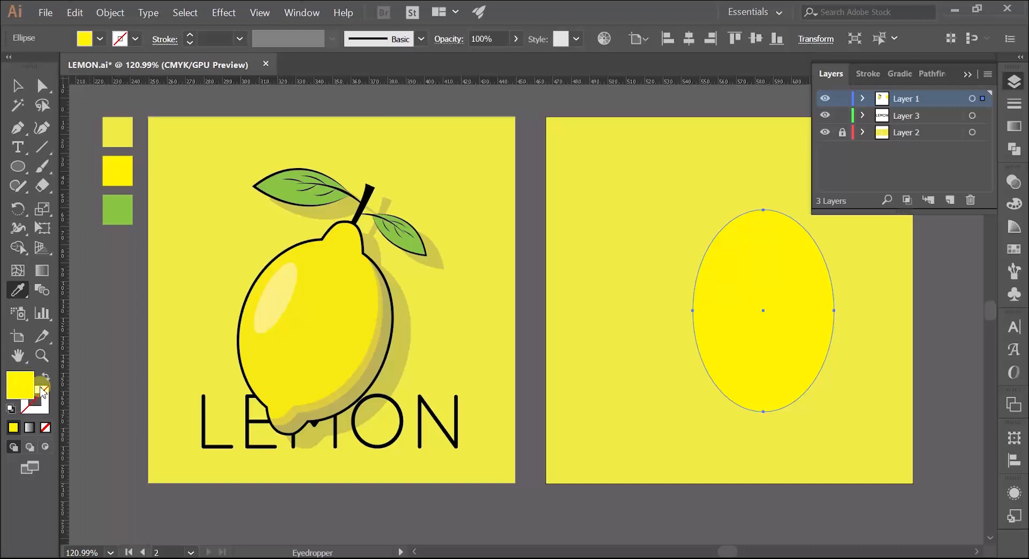
key(v)
click(96, 299)
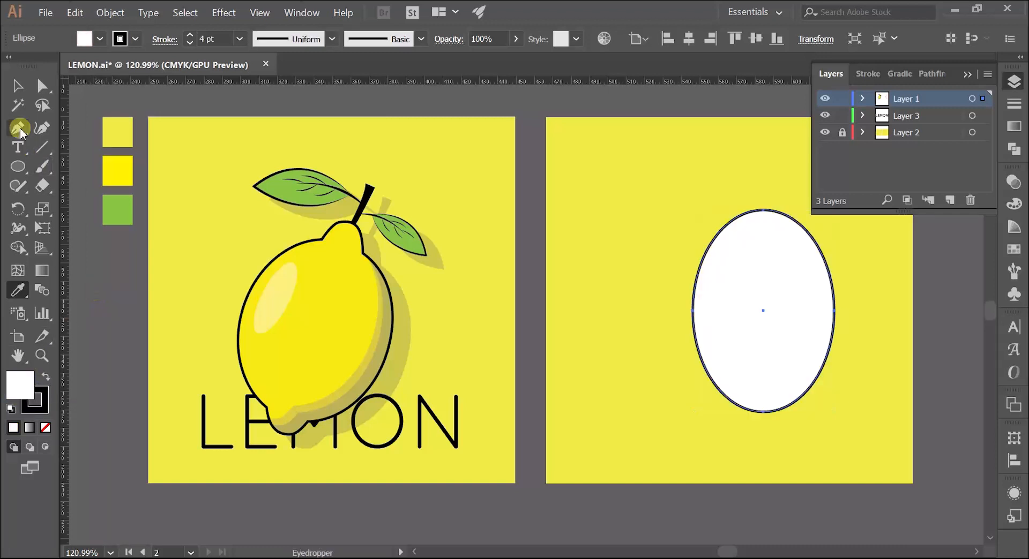
Fill the ellipse with the bright yellow swatch's colour only, keeping its black 4 pt stroke
click(17, 85)
click(644, 231)
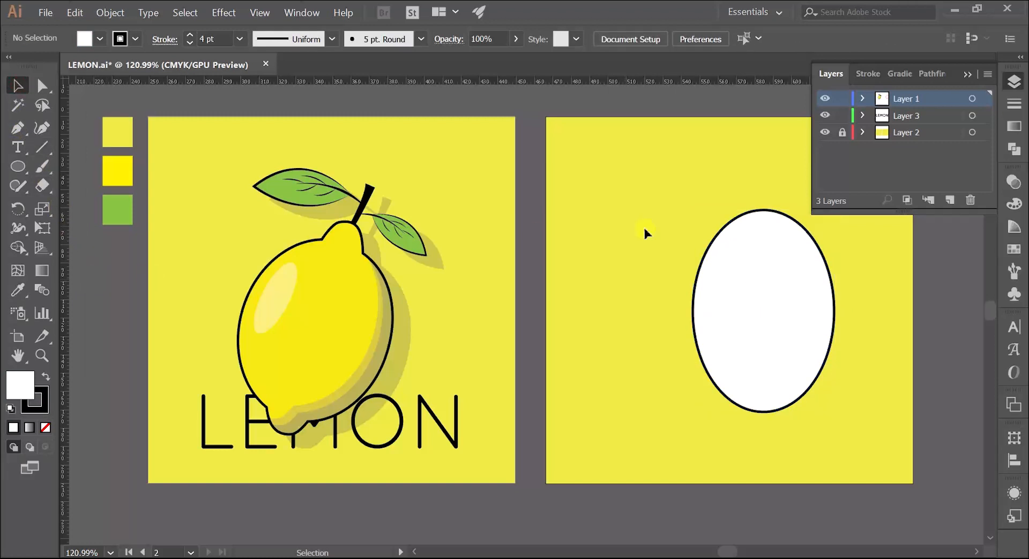
click(739, 276)
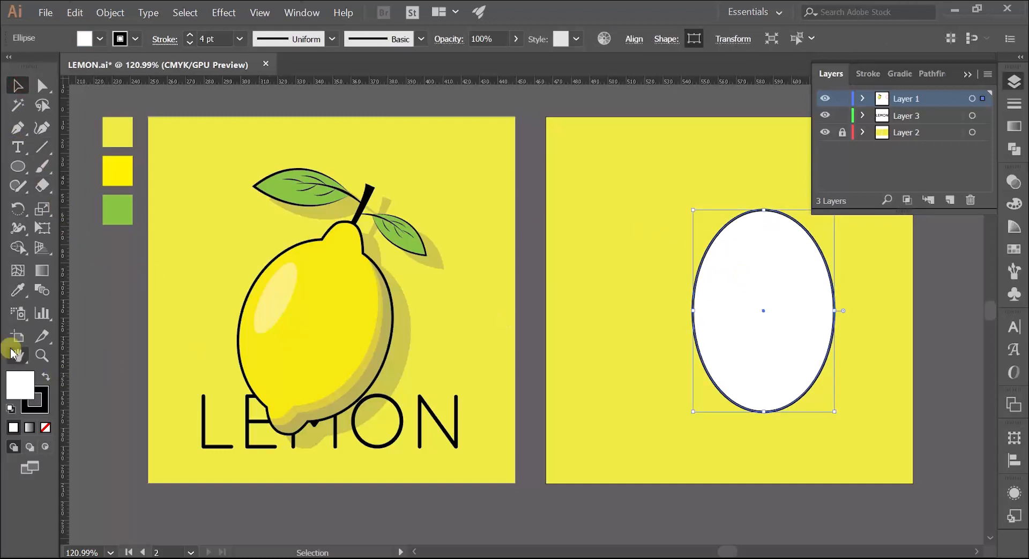
click(19, 291)
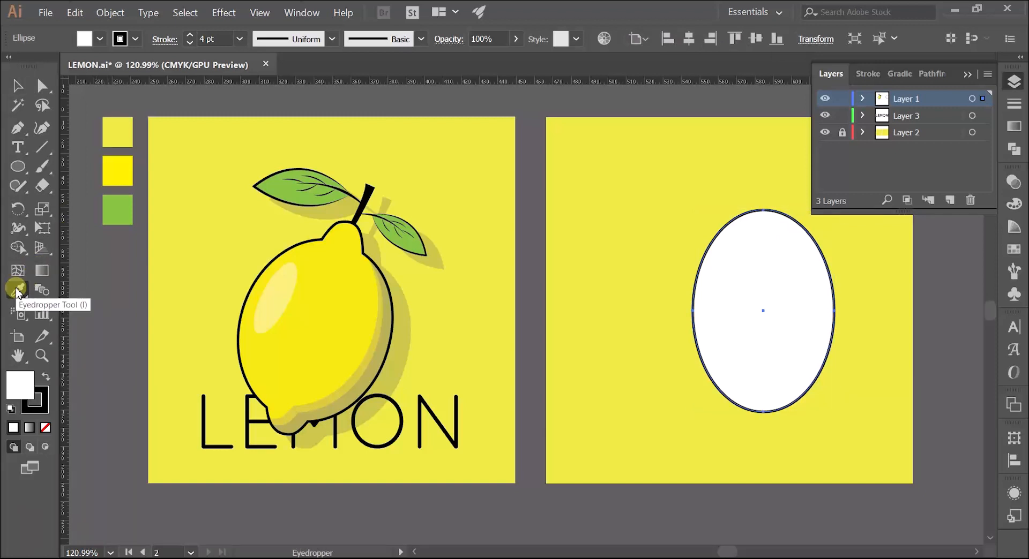
click(121, 169)
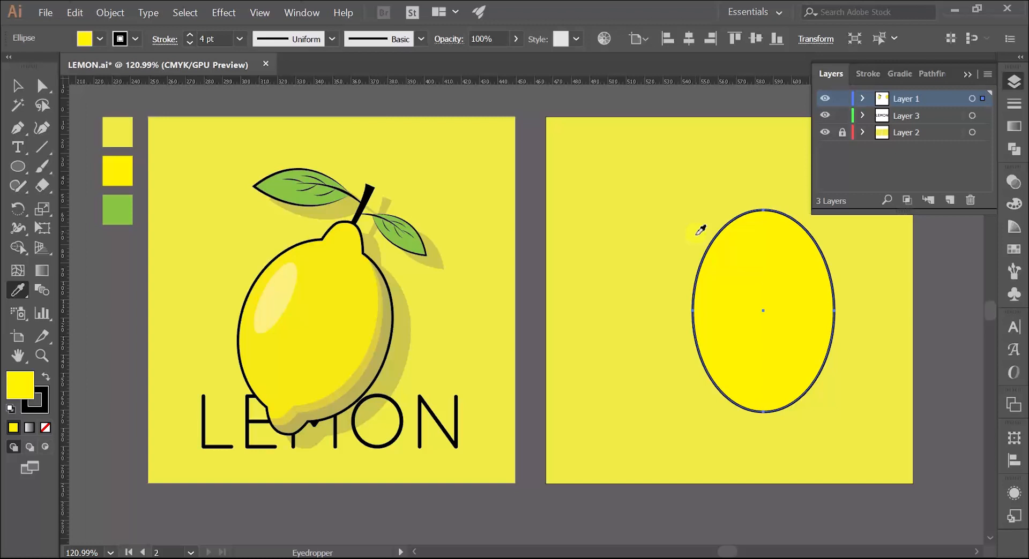
Centre the yellow ellipse horizontally and vertically on the second artboard and deselect it
key(z)
key(space)
drag(645, 296, 539, 285)
scroll(540, 284, up, 1)
key(v)
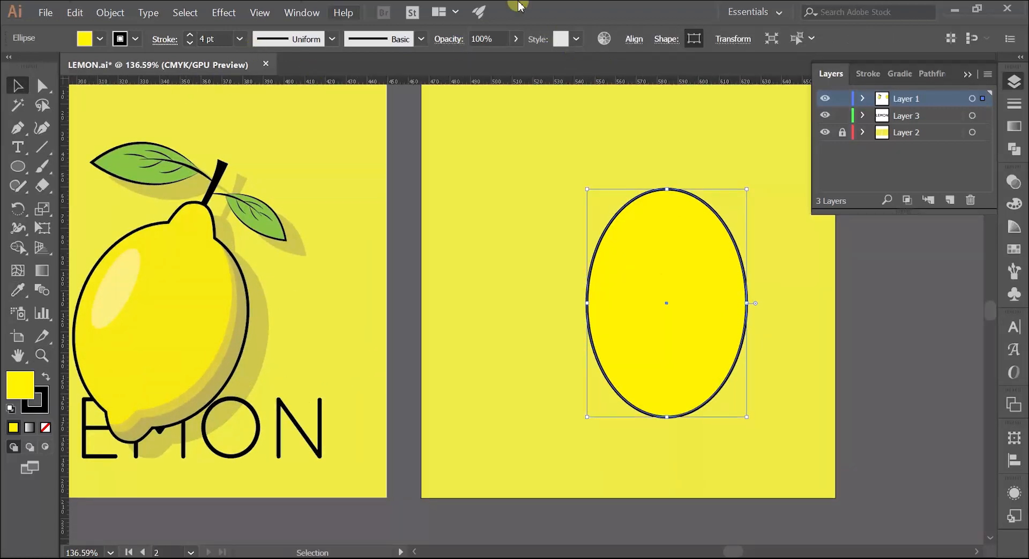
click(633, 39)
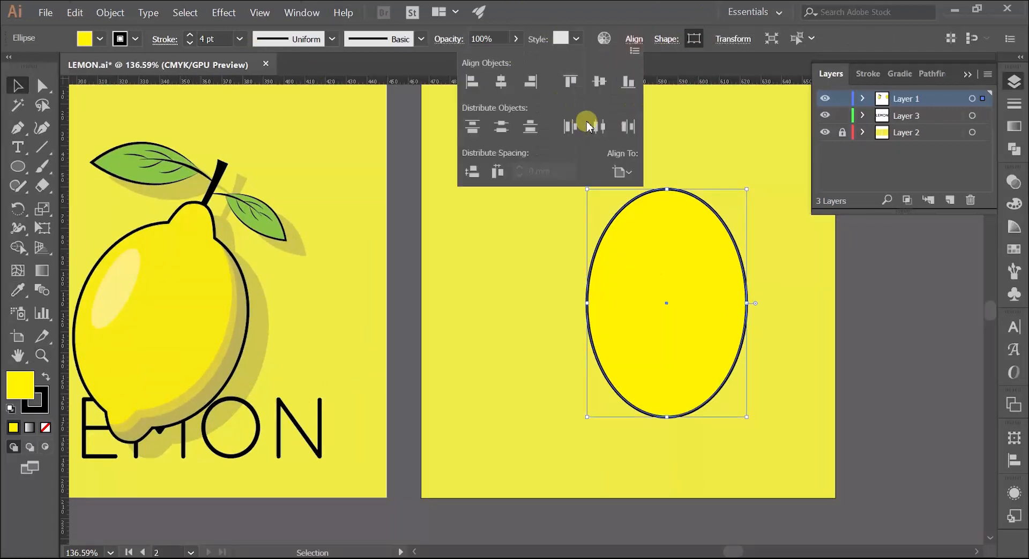
click(504, 83)
click(598, 81)
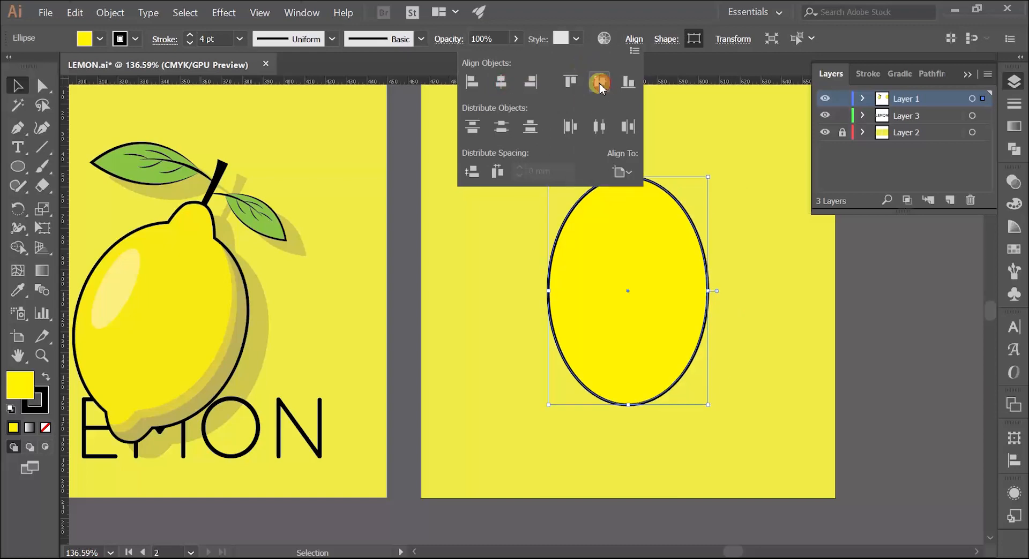
click(394, 261)
Draw an open, rounded cap about 16 mm high with the Pen tool, its two ends overlapping the top of the ellipse
key(z)
drag(517, 223, 485, 230)
drag(489, 229, 482, 239)
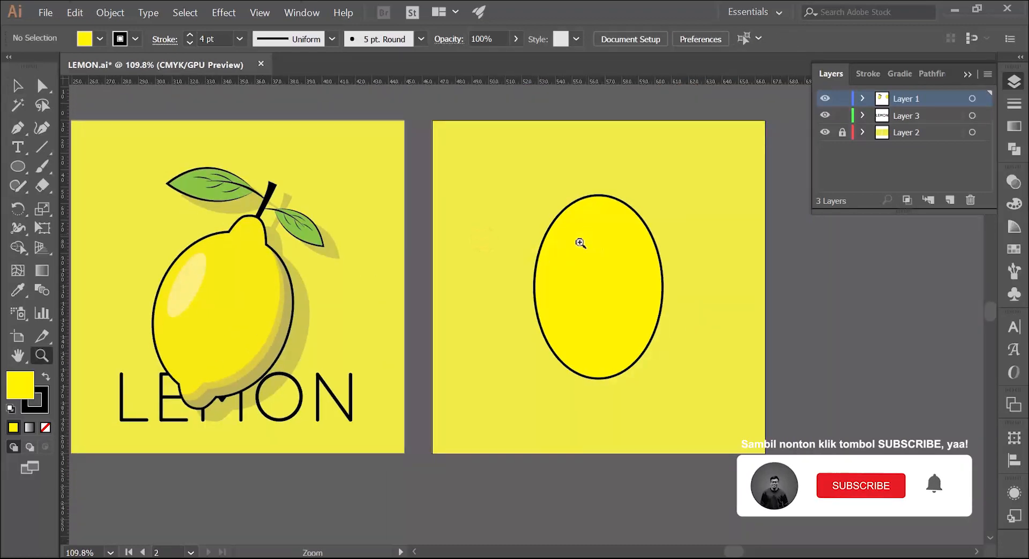
drag(543, 263, 577, 244)
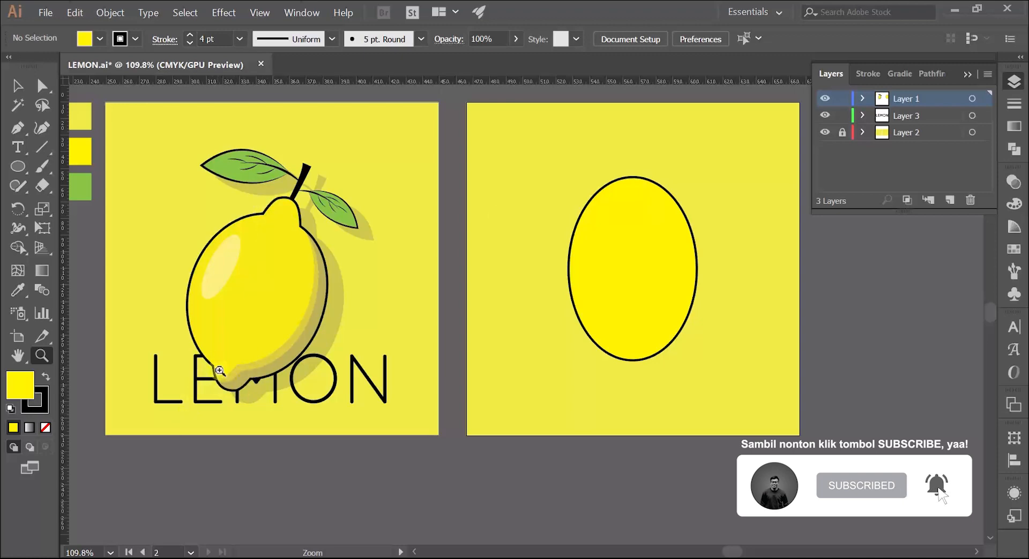
drag(599, 183, 486, 230)
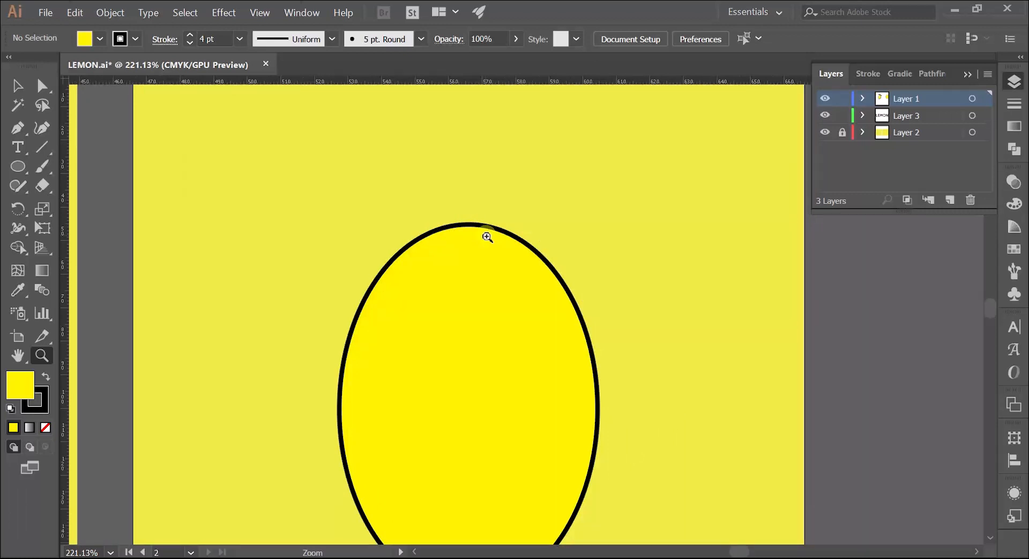
click(19, 131)
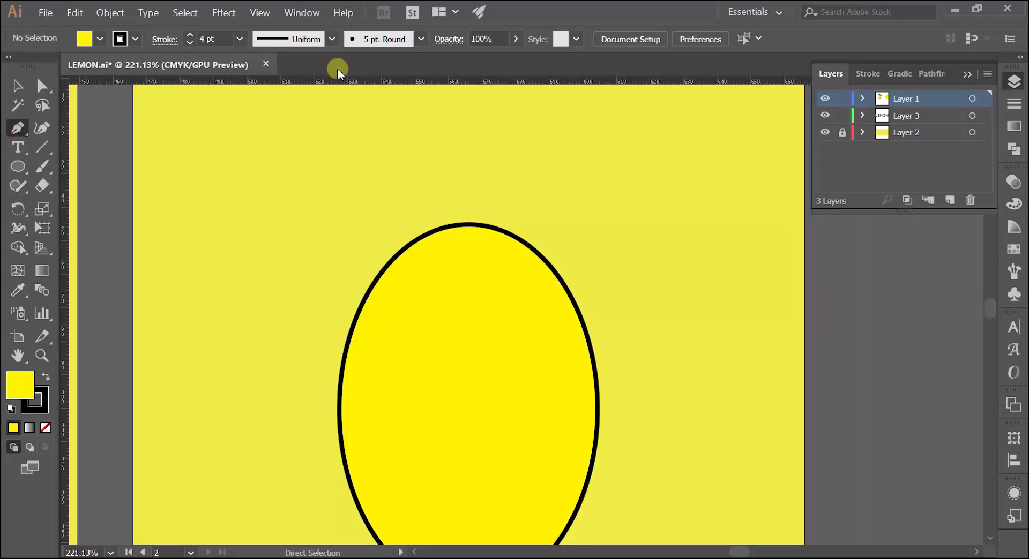
click(437, 243)
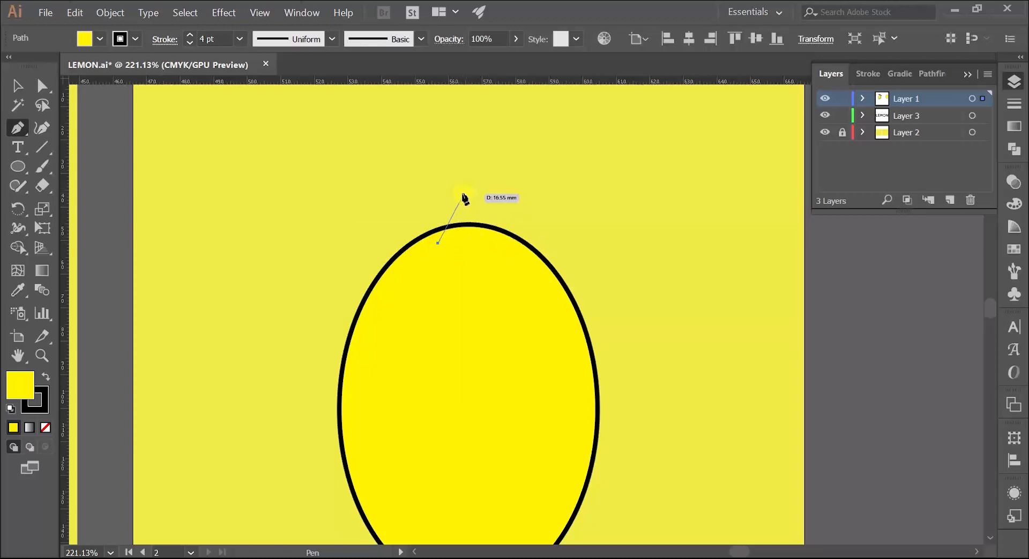
drag(460, 186, 471, 183)
drag(477, 184, 478, 186)
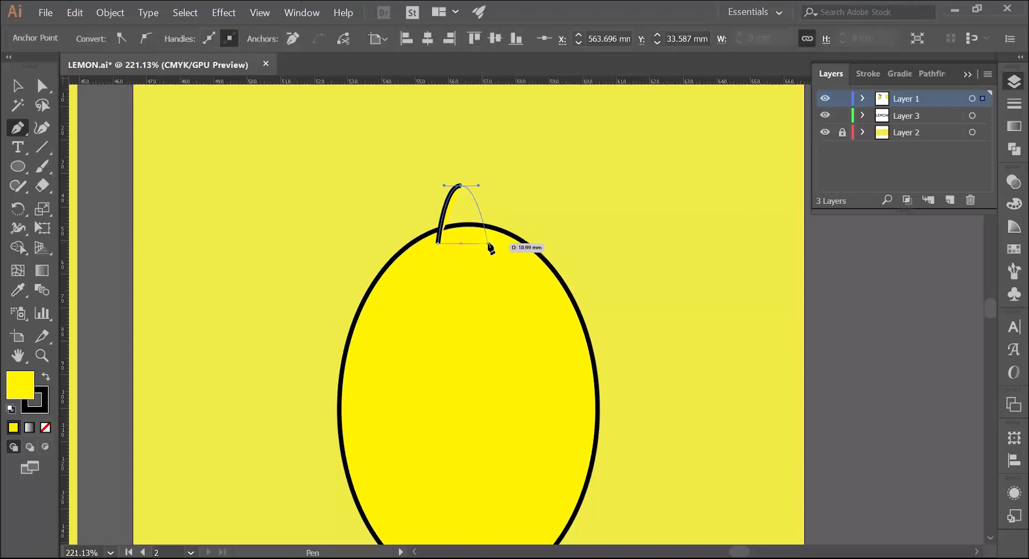
drag(491, 239, 491, 277)
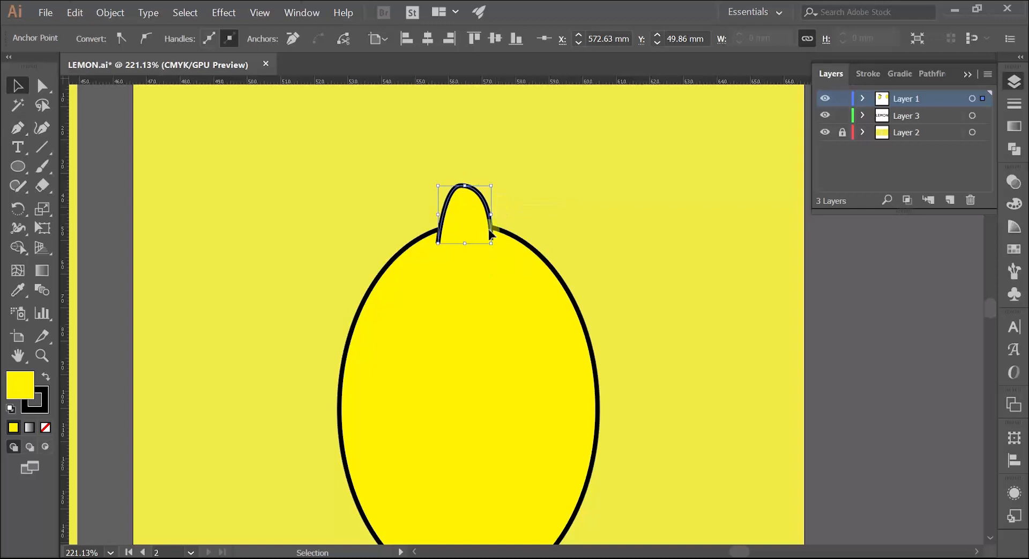
Examine the top cap's right end anchor and how both open ends overlap the ellipse's outline
key(ctrl+space)
mouse_move(545, 217)
mouse_down()
mouse_move(491, 240)
mouse_move(436, 229)
mouse_move(526, 232)
mouse_up()
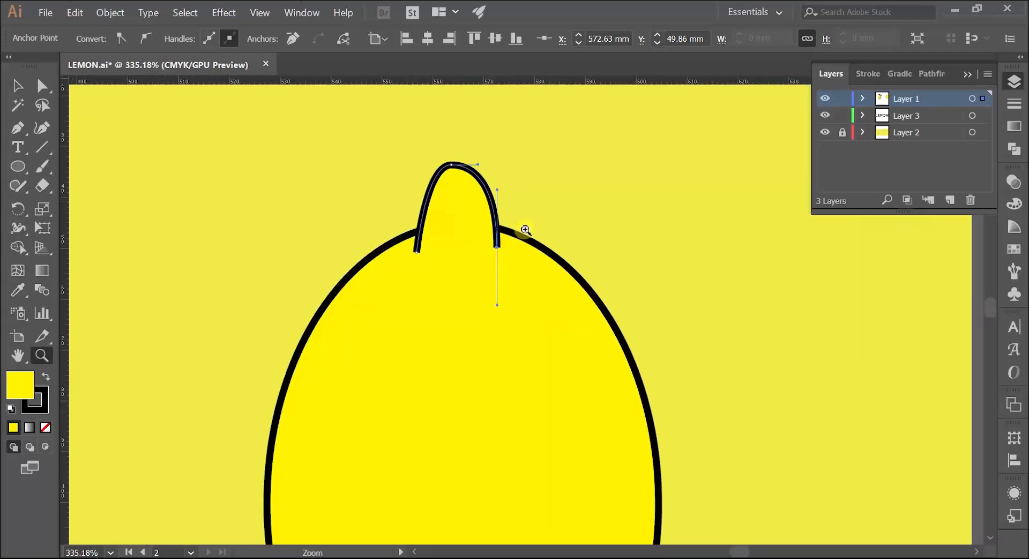
key(a)
click(499, 252)
scroll(501, 255, up, 4)
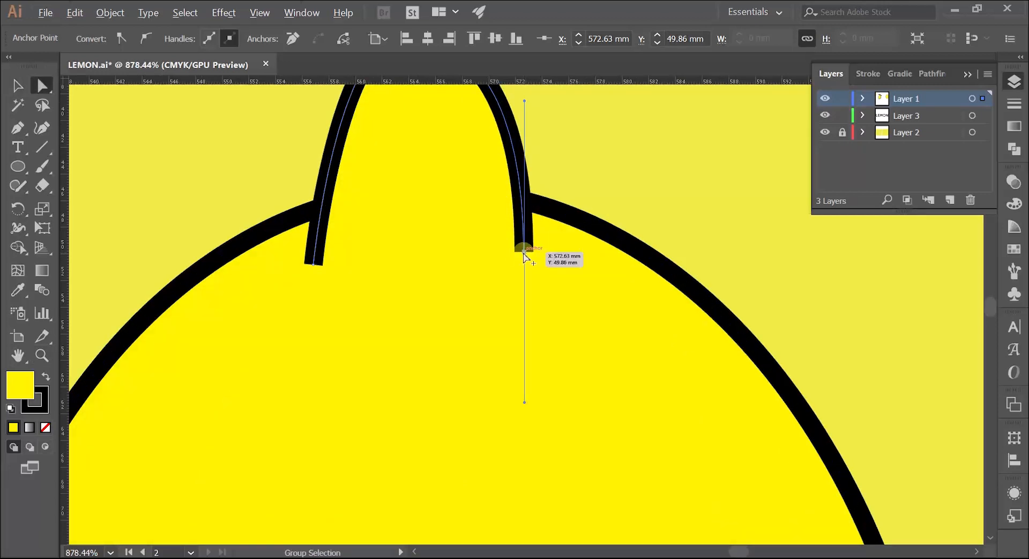
alt+click(524, 252)
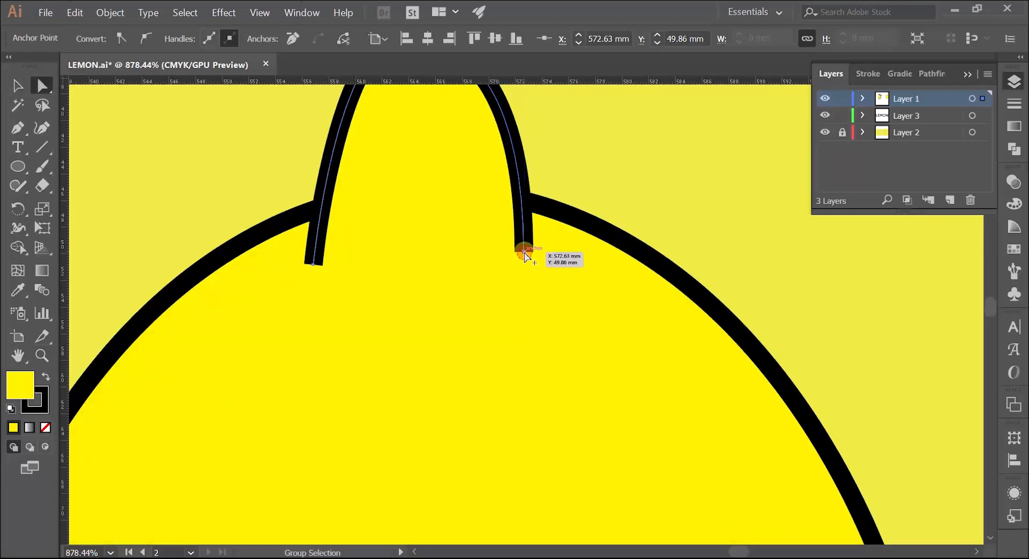
key(z)
drag(568, 210, 401, 253)
key(space)
drag(475, 230, 386, 286)
drag(441, 250, 423, 216)
key(space)
key(v)
click(224, 265)
key(z)
drag(466, 164, 616, 131)
key(space)
drag(519, 198, 436, 182)
Widen the top cap by adjusting its peak and moving both end anchors outward, the right one to about X 574.3 mm
key(v)
click(436, 207)
key(a)
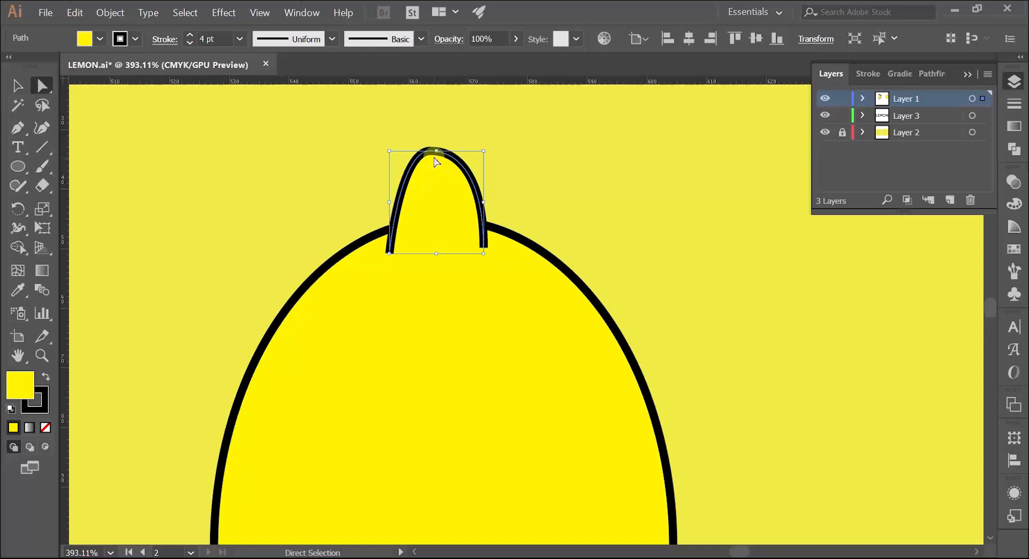
click(431, 153)
drag(431, 154, 389, 150)
drag(390, 255, 373, 257)
click(484, 248)
drag(485, 249, 493, 249)
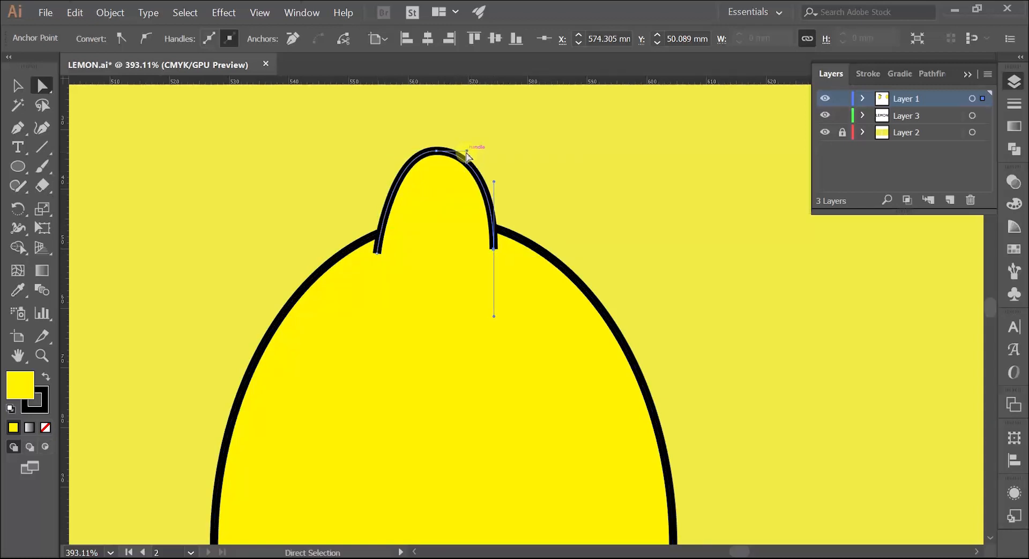
Move the top cap's right end anchor slightly outward and down to about X 575.6, Y 50.8 mm and deselect the cap
key(z)
drag(487, 212, 337, 255)
key(space)
drag(389, 208, 538, 192)
key(a)
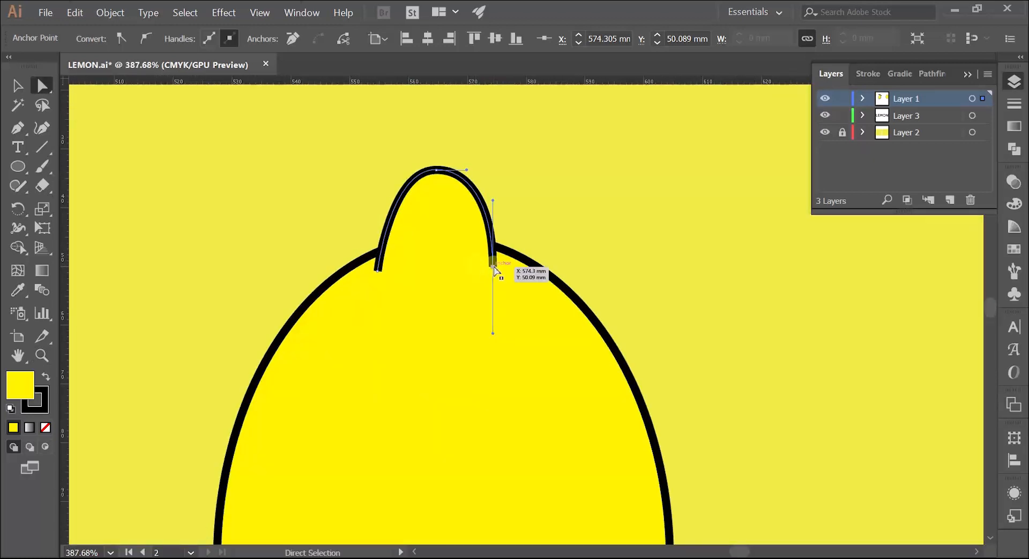
drag(495, 271, 498, 277)
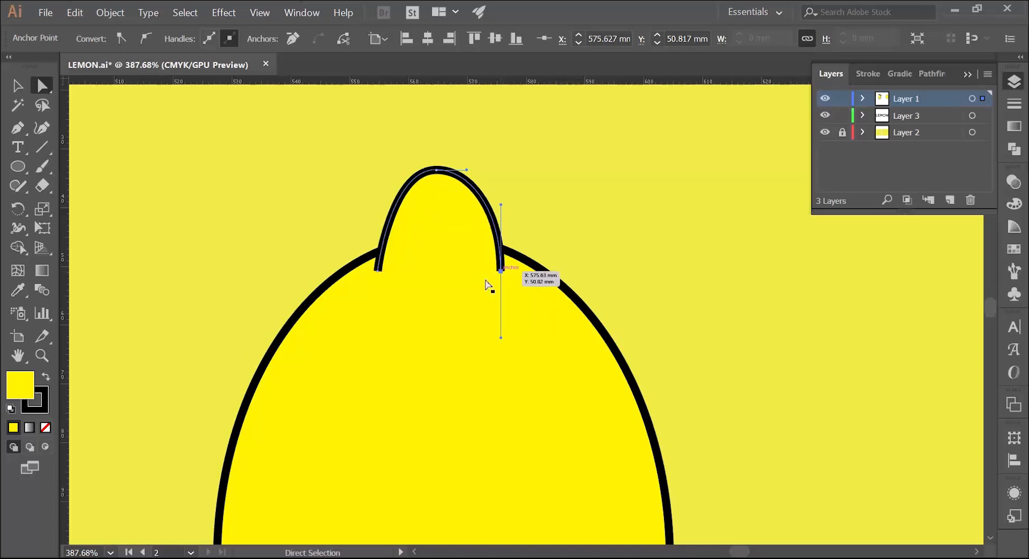
key(z)
drag(429, 263, 286, 318)
key(space)
drag(301, 319, 298, 280)
key(v)
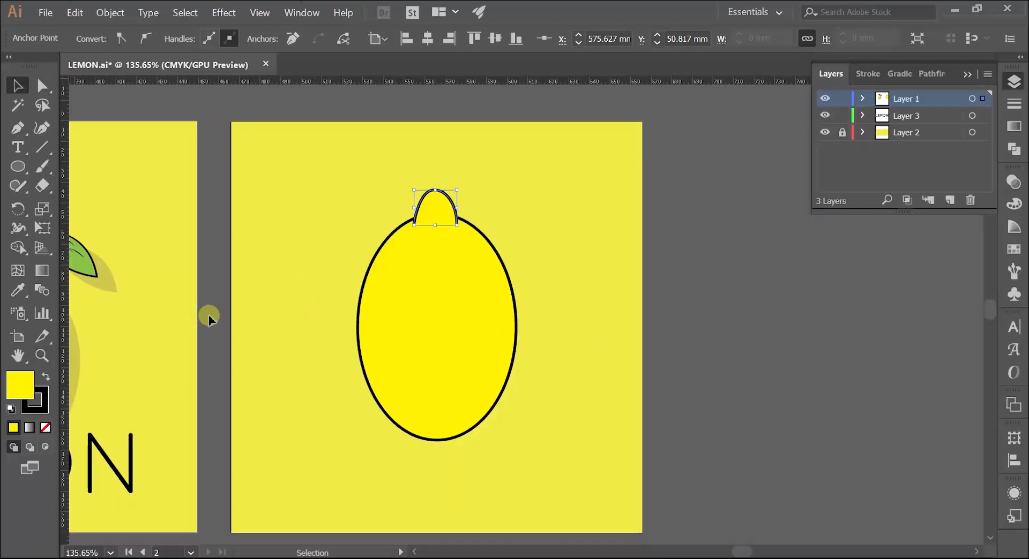
click(203, 317)
Copy the top cap to the ellipse's lower end and rotate the copy 180° so its open ends overlap the body
key(z)
drag(443, 197, 343, 176)
key(space)
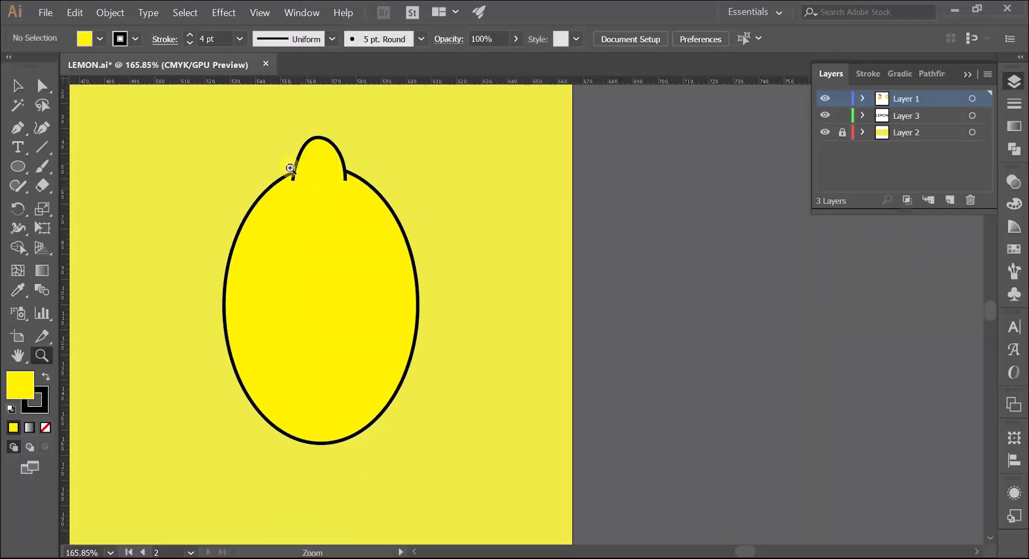
key(v)
click(311, 160)
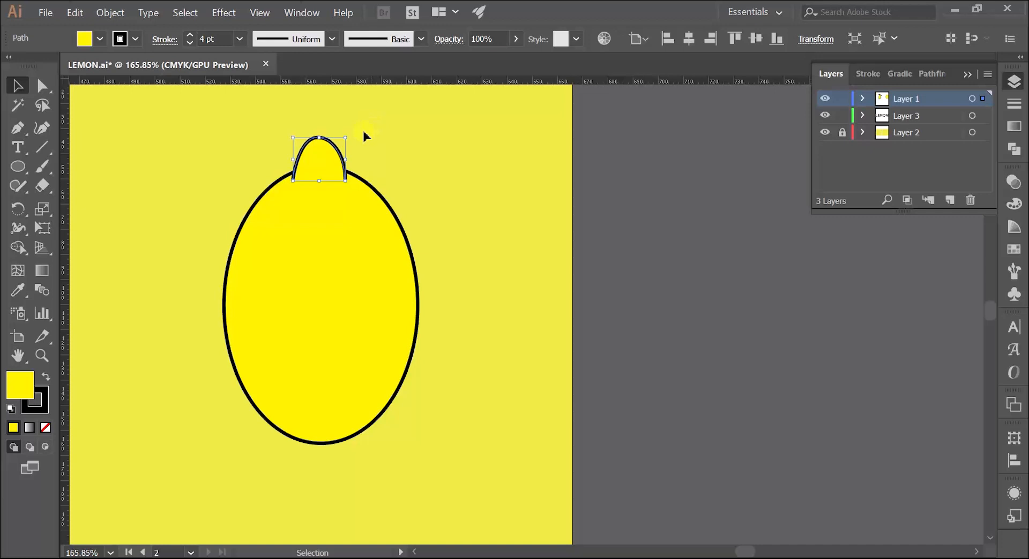
drag(320, 162, 317, 448)
key(z)
click(296, 469)
key(v)
click(413, 429)
drag(354, 440, 315, 446)
drag(314, 445, 481, 371)
drag(482, 372, 446, 395)
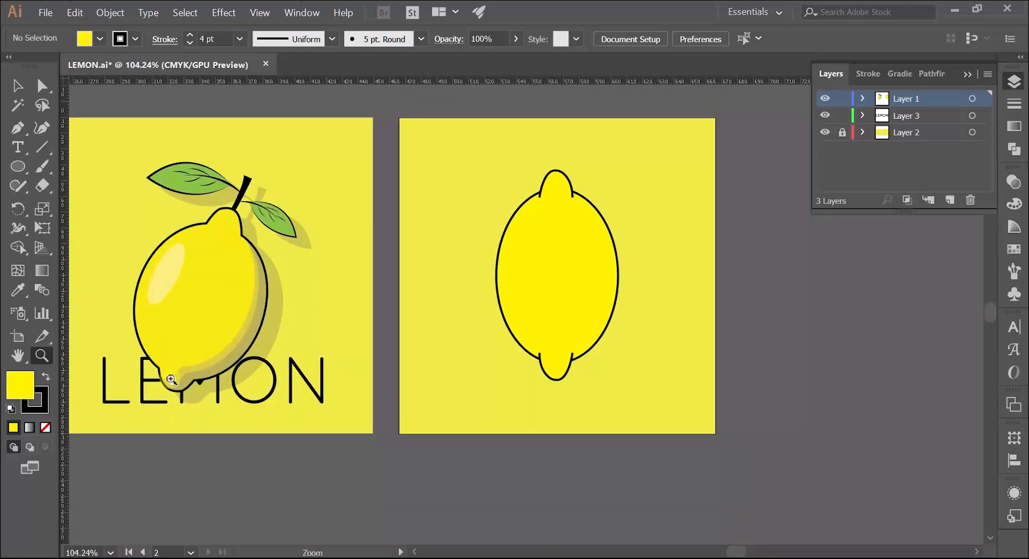
Reshape the bottom cap by moving its left end anchor to about X 553.1 mm and its tip anchor to about X 564.2 mm
drag(555, 374, 586, 338)
drag(581, 333, 509, 304)
drag(458, 322, 611, 282)
key(v)
click(600, 294)
key(a)
drag(484, 283, 475, 285)
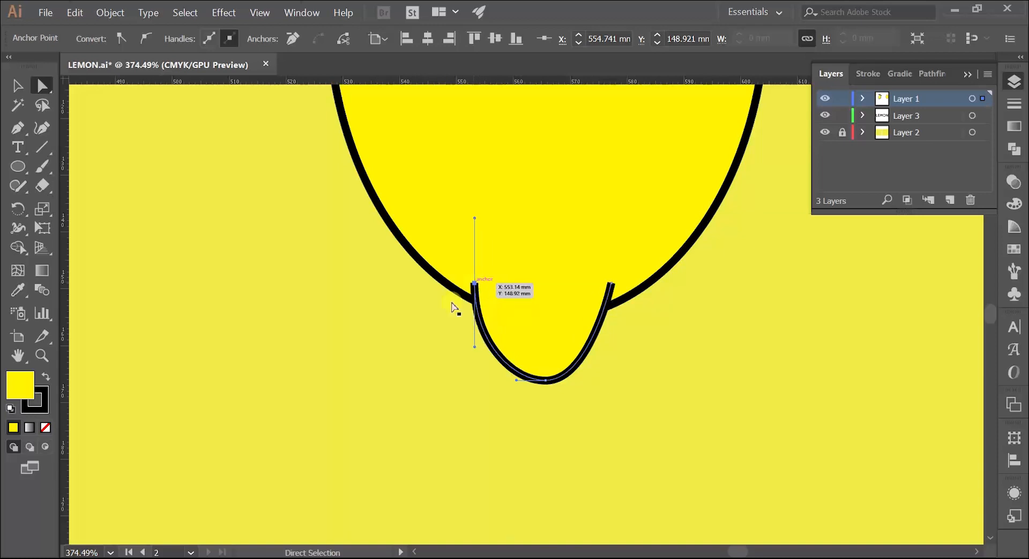
click(341, 394)
click(541, 361)
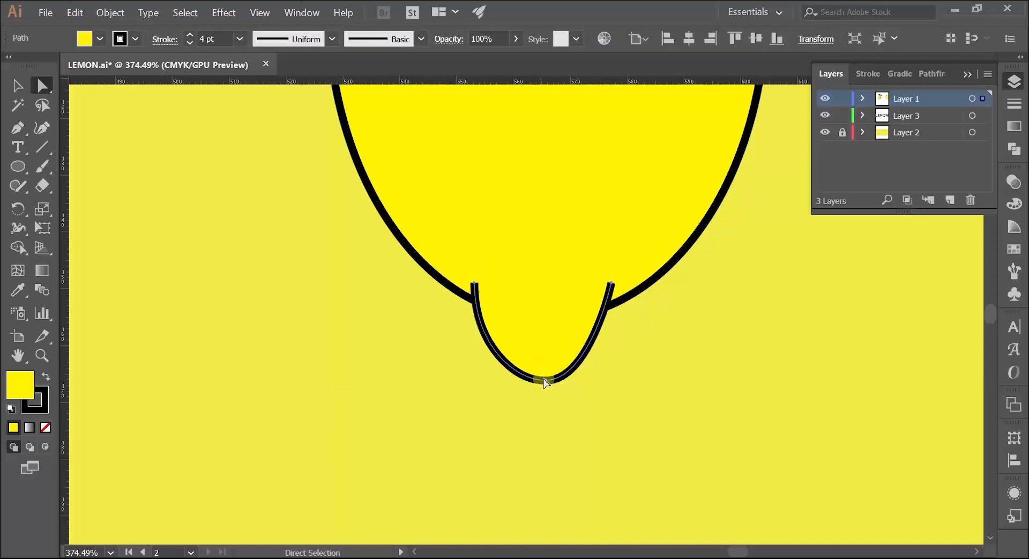
drag(545, 383, 537, 385)
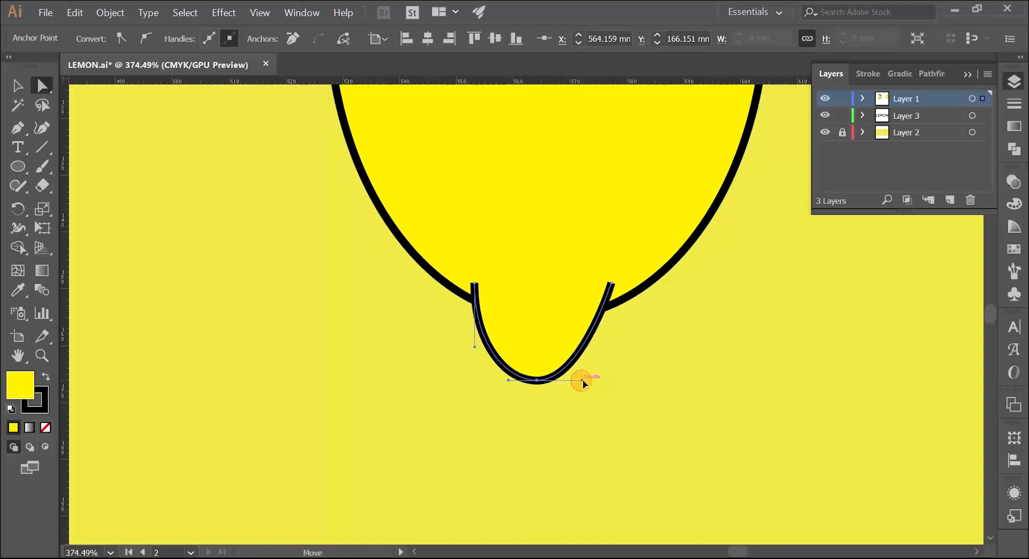
click(576, 411)
Widen the lemon body's ellipse slightly outward on both sides and deselect it
key(z)
drag(641, 342, 408, 372)
key(space)
drag(436, 365, 514, 347)
key(space)
drag(517, 345, 457, 304)
drag(479, 246, 354, 390)
key(space)
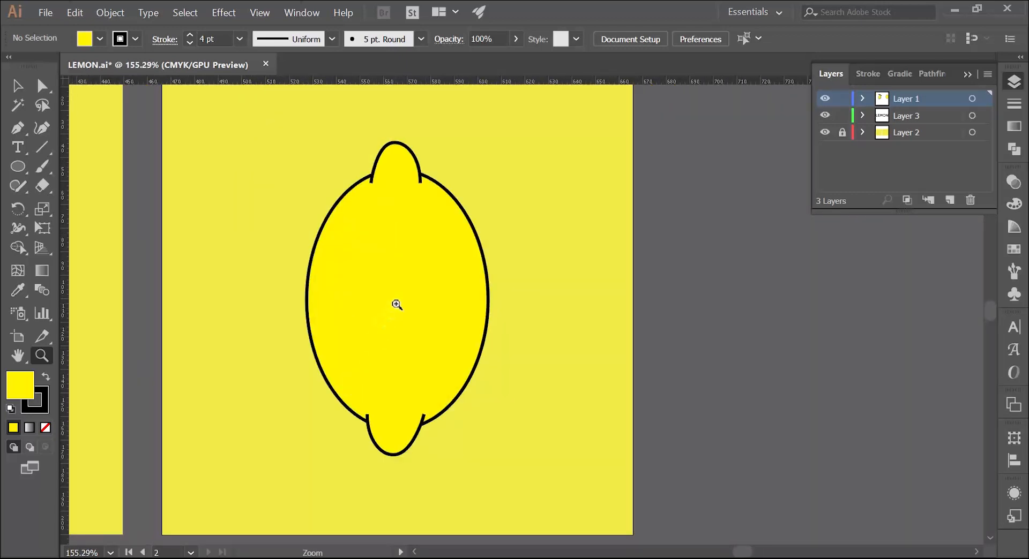
drag(416, 297, 414, 301)
key(v)
click(426, 301)
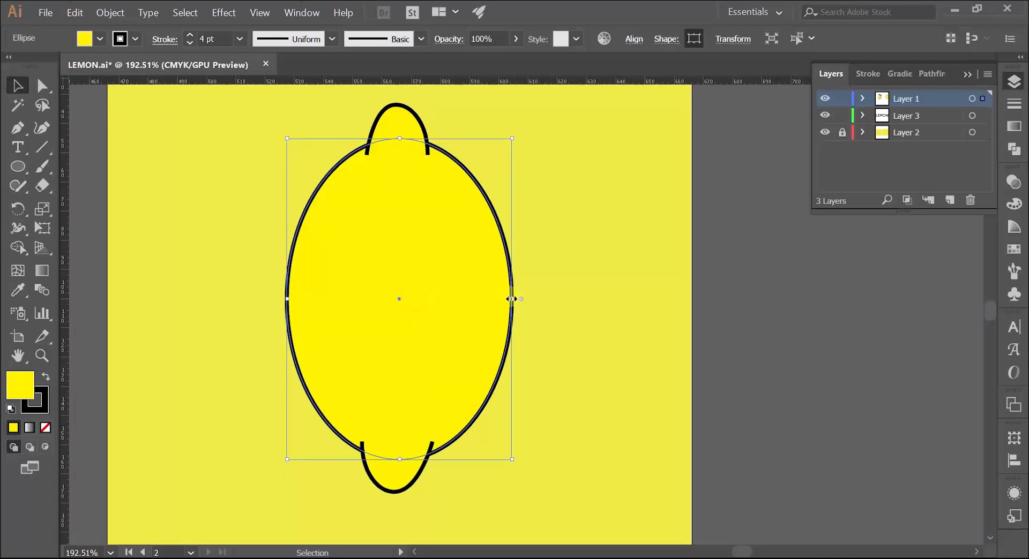
drag(512, 299, 518, 299)
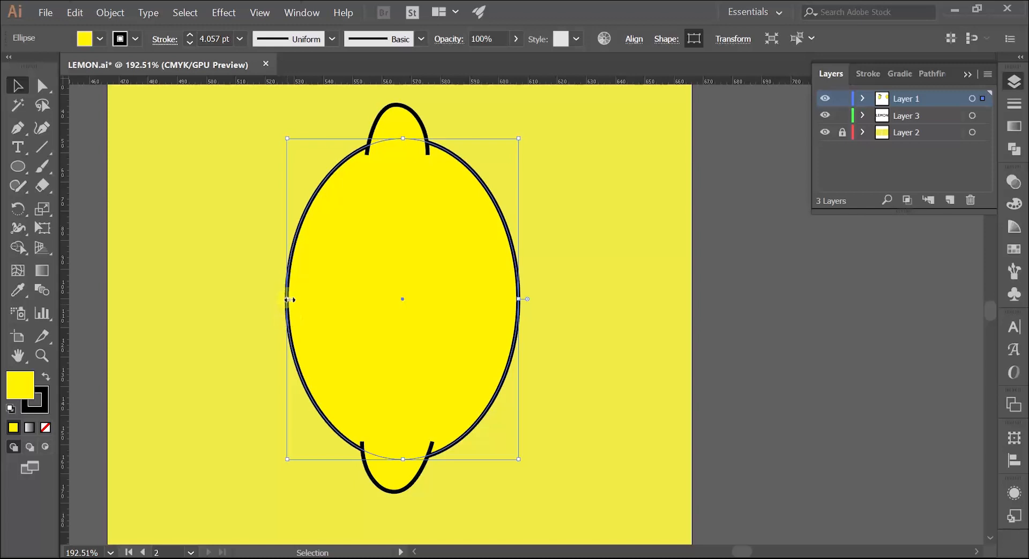
drag(288, 299, 278, 302)
click(227, 319)
scroll(228, 318, down, 3)
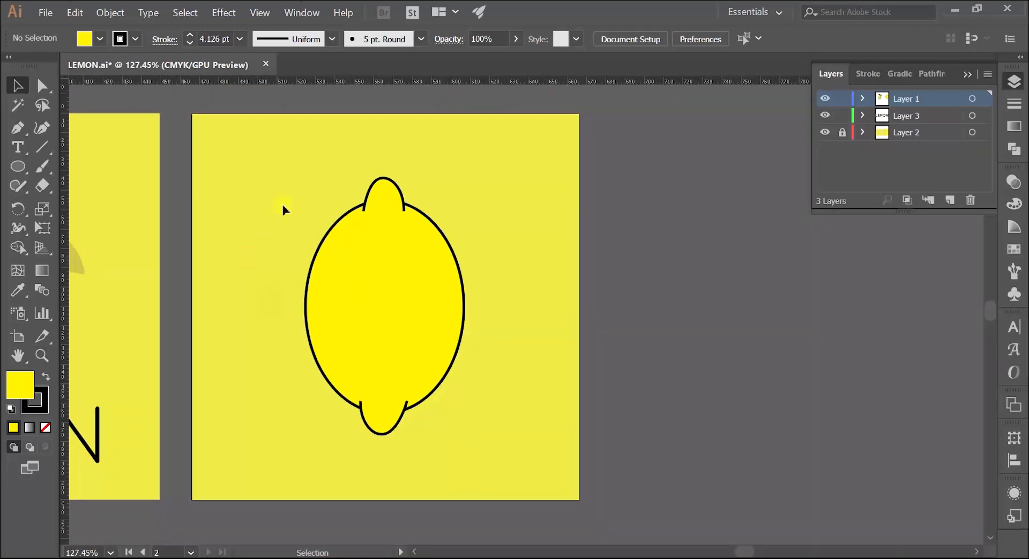
Try merging the ellipse and both caps with the Shape Builder tool and undo the merge
drag(467, 440, 468, 441)
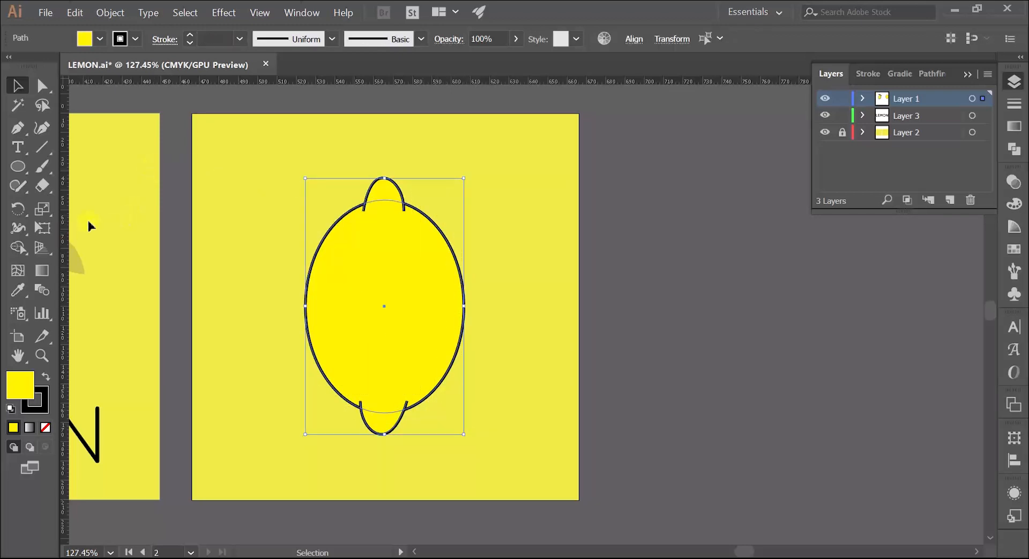
click(19, 248)
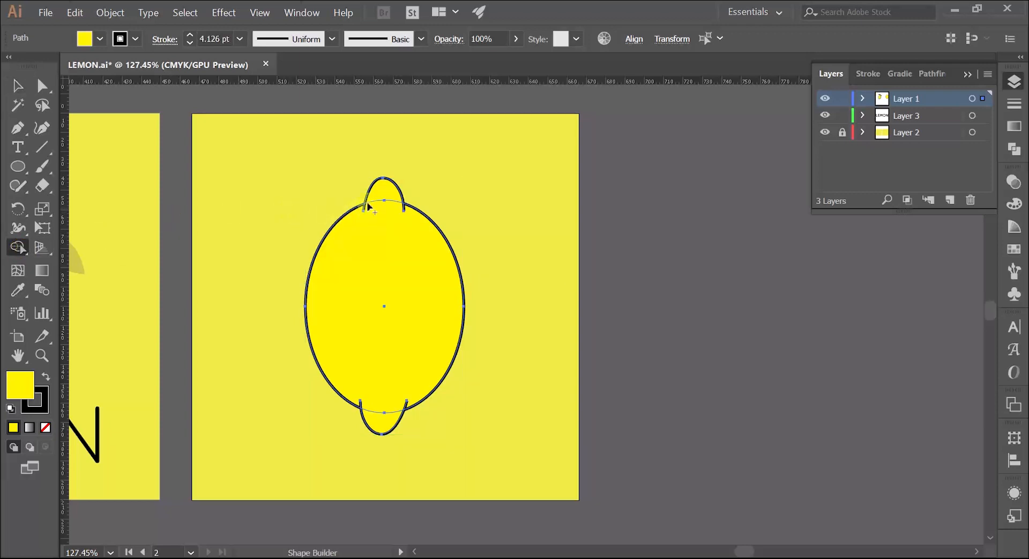
drag(381, 194, 381, 418)
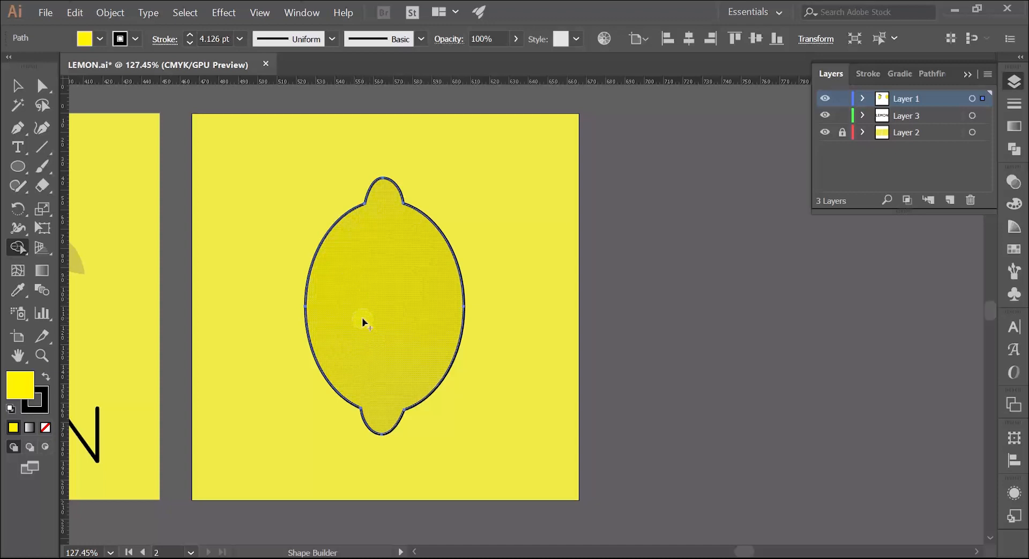
key(ctrl+z)
Move the top and bottom caps off the artboard separately and undo both moves
key(v)
click(338, 107)
drag(378, 203, 634, 155)
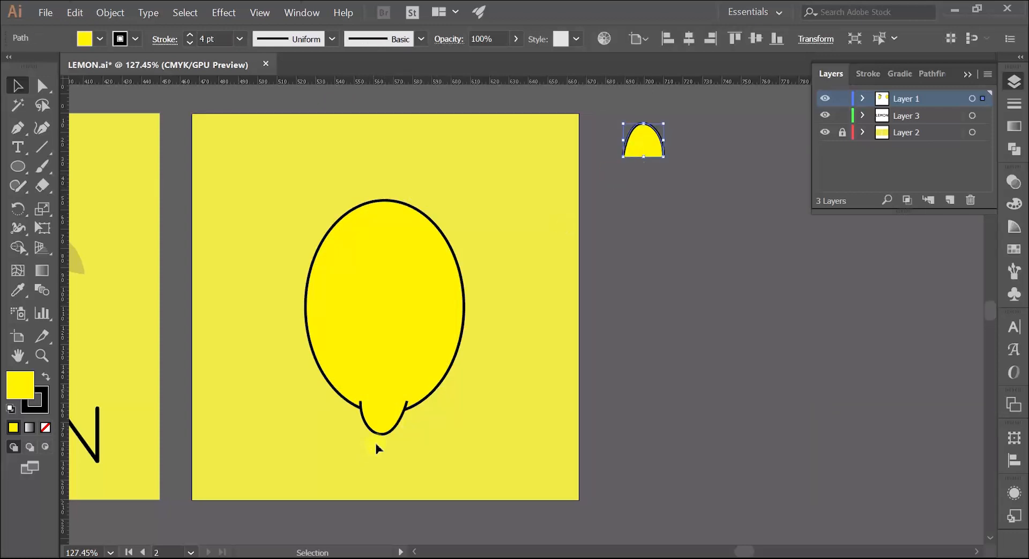
drag(381, 423, 612, 400)
click(617, 313)
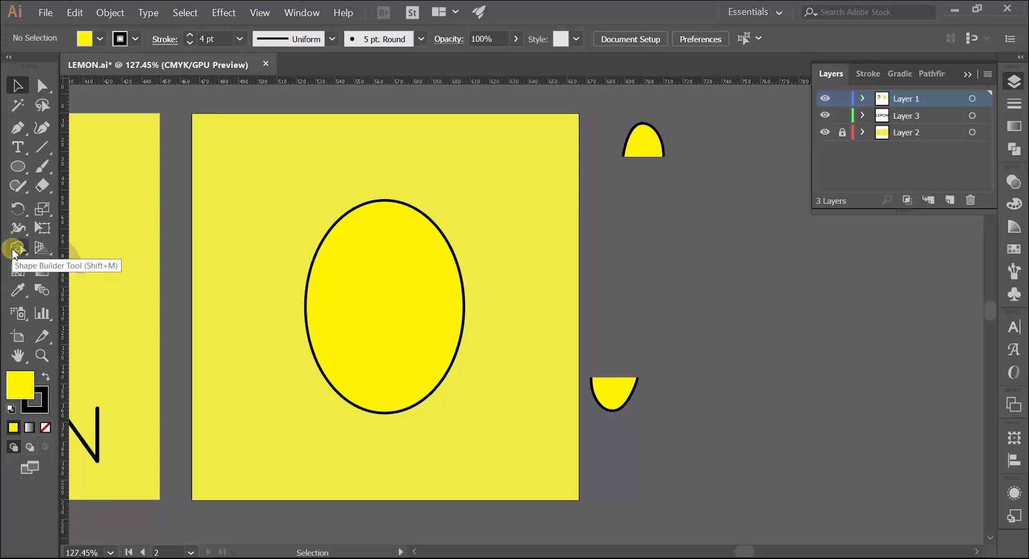
key(ctrl+z)
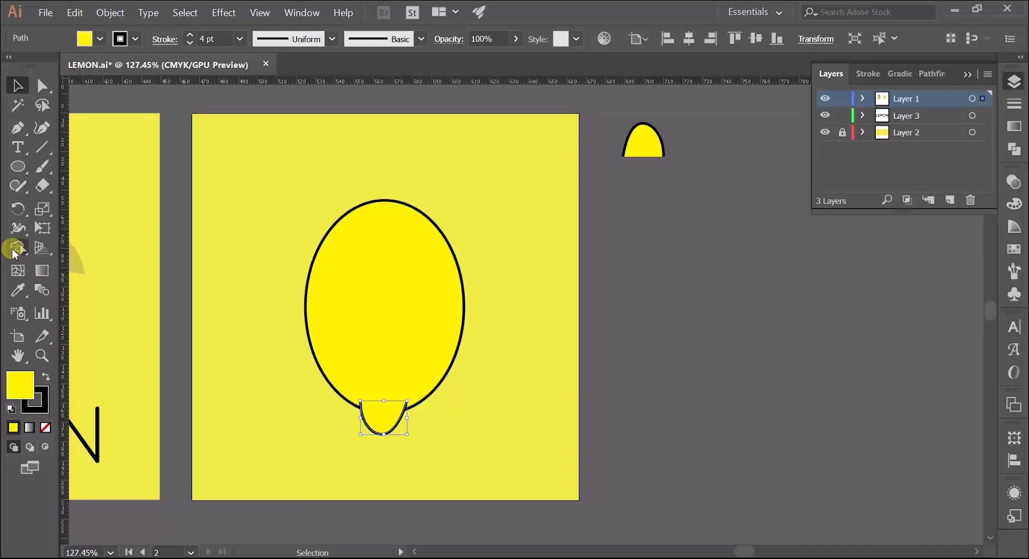
key(ctrl+z)
Select the ellipse with both caps, merge them into one lemon outline using the Shape Builder tool, and deselect it
click(620, 232)
drag(262, 151, 426, 427)
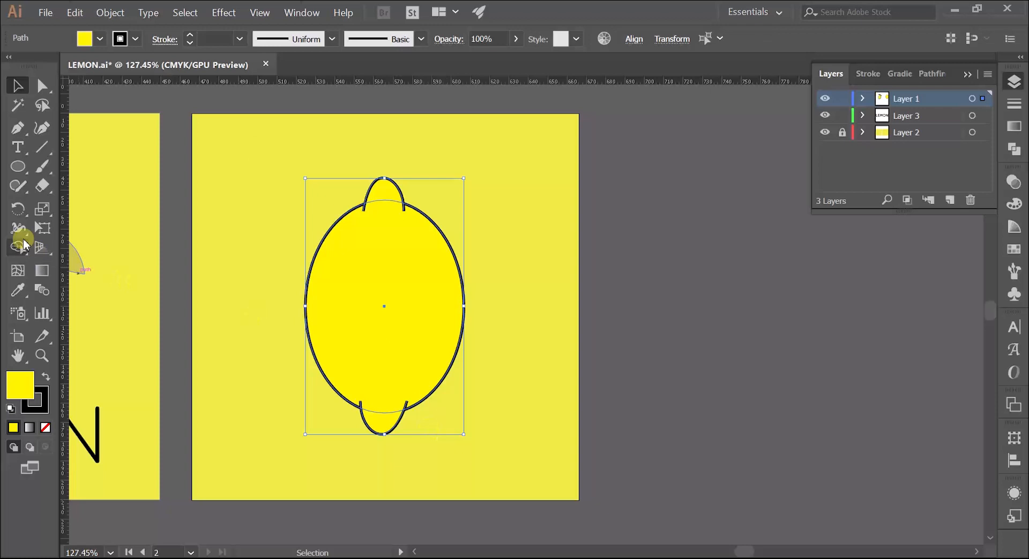
click(19, 246)
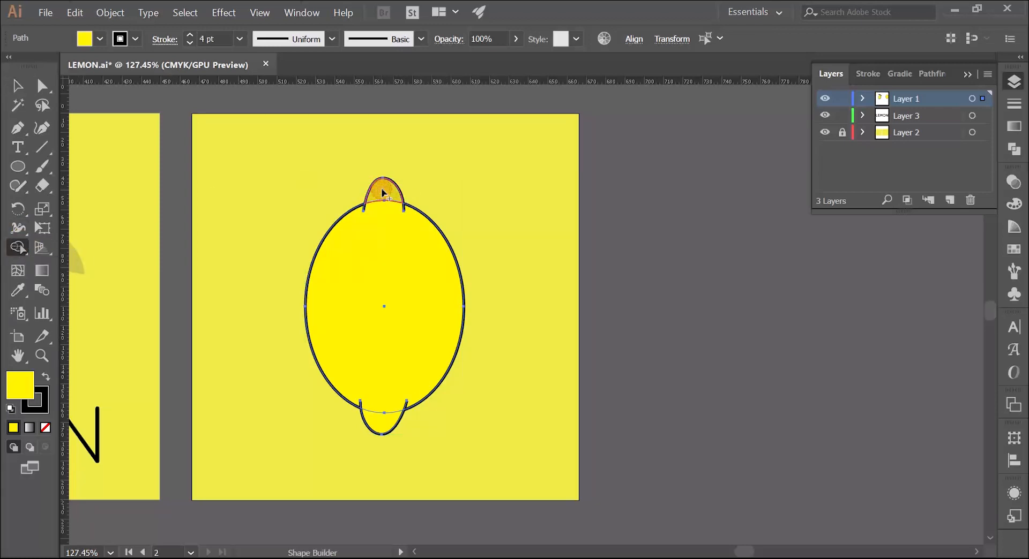
mouse_move(384, 193)
mouse_down()
mouse_move(370, 284)
mouse_move(382, 423)
mouse_up()
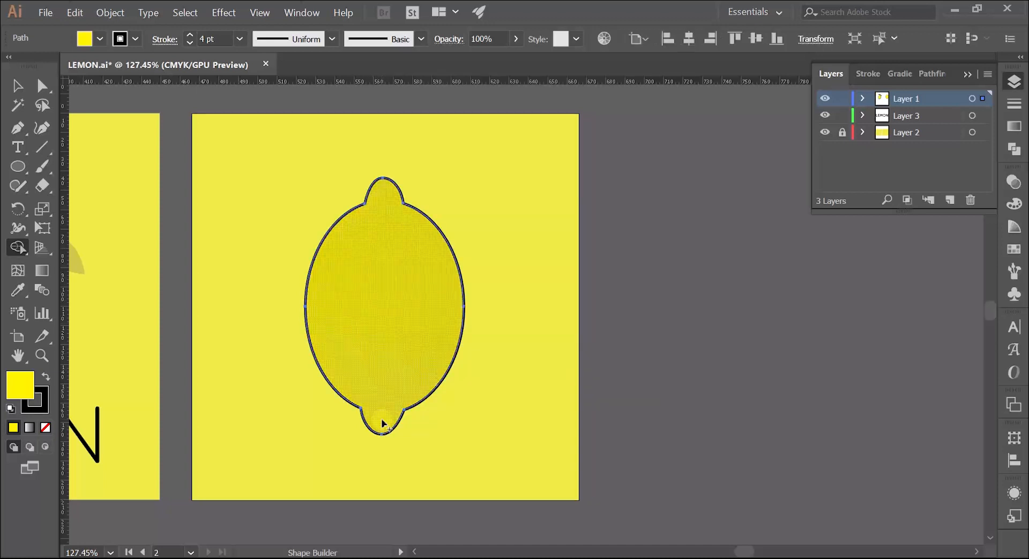
scroll(386, 318, down, 3)
key(v)
click(299, 311)
Stretch the merged lemon outline slightly wider on its right side and deselect it
key(z)
drag(452, 272, 519, 277)
key(v)
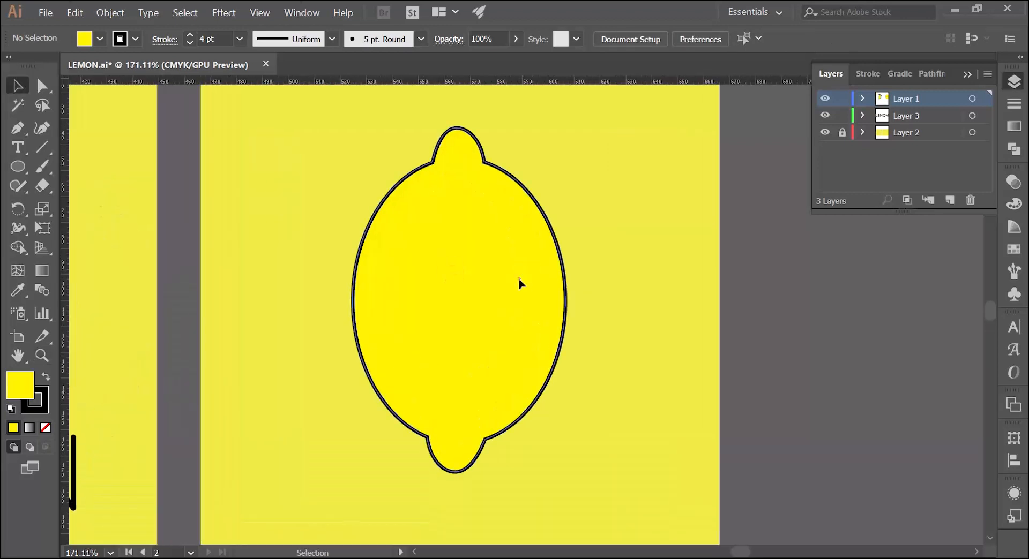
click(528, 289)
drag(566, 301, 574, 301)
click(286, 348)
Move the lemon outline straight down a little on its artboard and deselect it
key(z)
drag(417, 313, 327, 362)
drag(332, 360, 373, 343)
drag(374, 342, 500, 276)
key(v)
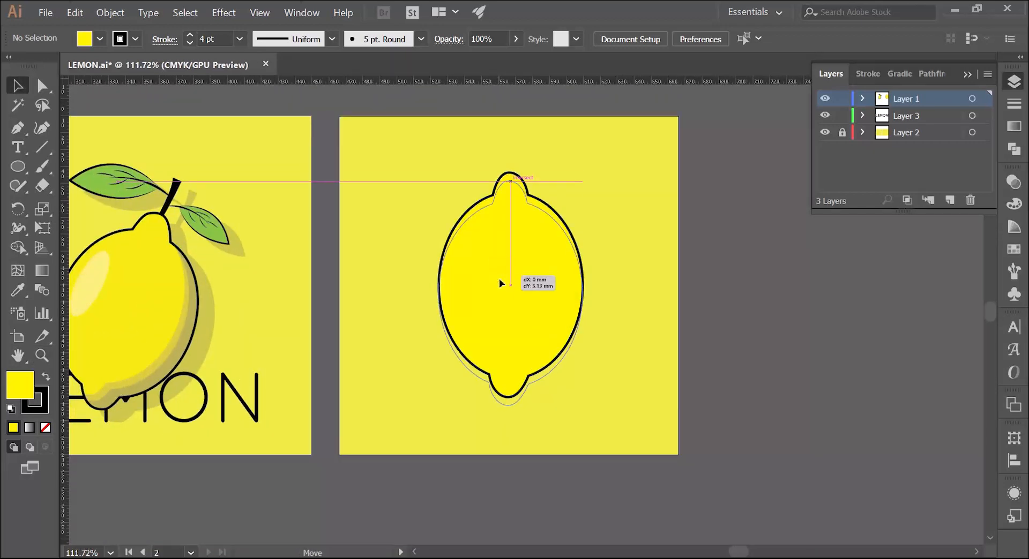
click(500, 280)
click(336, 308)
Start the stem with the Pen tool inside the top cap at about X 565.4, Y 44 mm, curving up to X 564.5, Y 24.4 mm
key(z)
drag(204, 269, 273, 263)
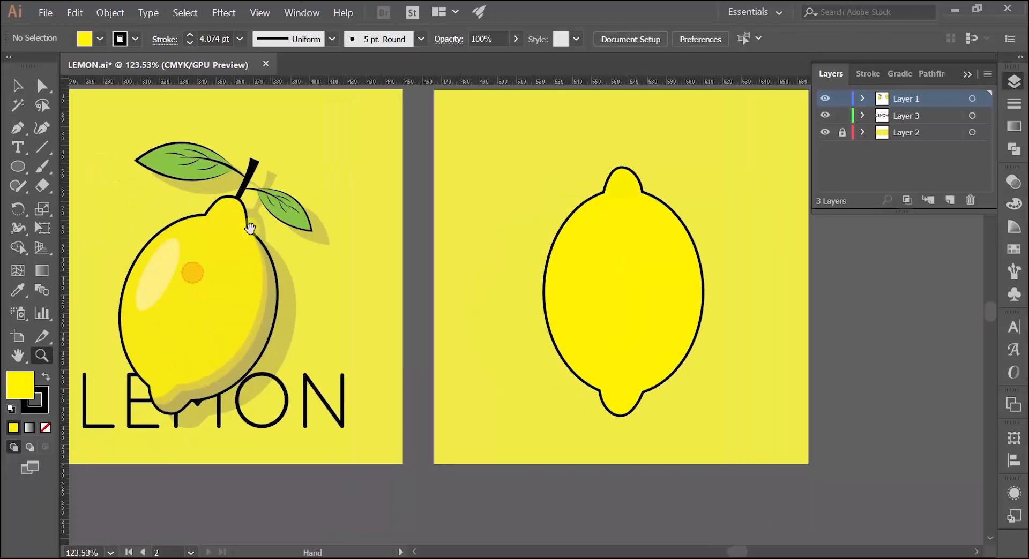
drag(315, 157, 271, 170)
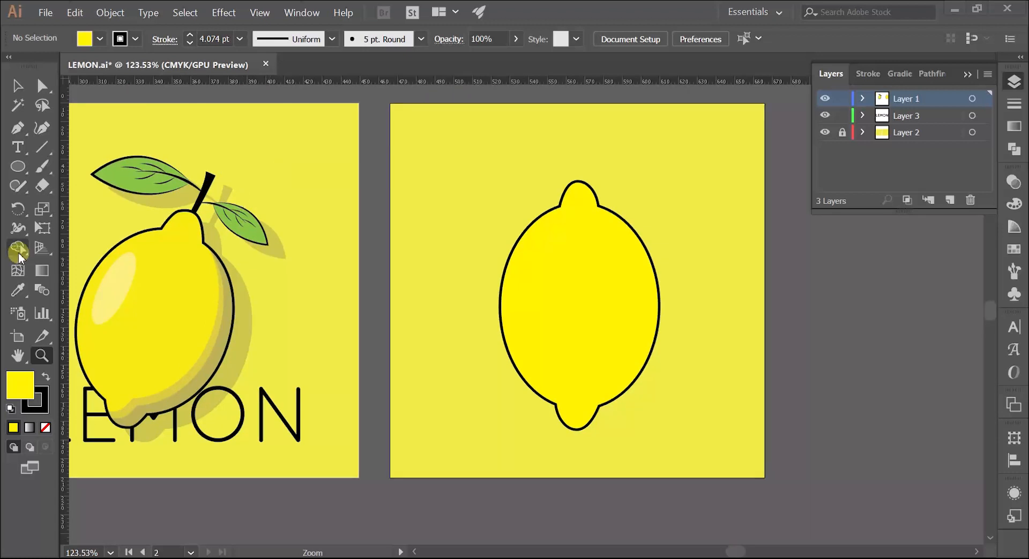
click(21, 124)
key(z)
drag(562, 174, 684, 185)
drag(657, 189, 512, 227)
drag(445, 228, 527, 211)
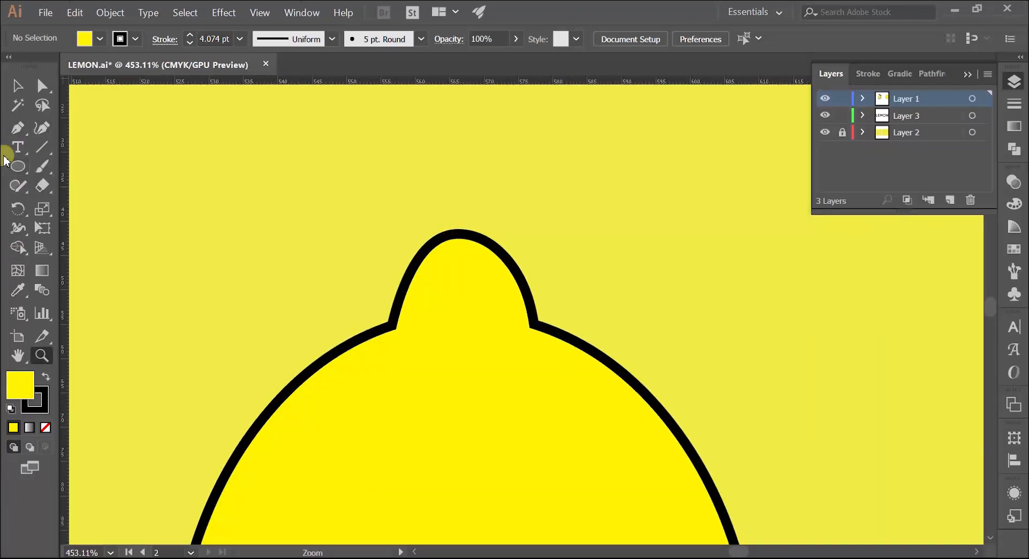
click(18, 132)
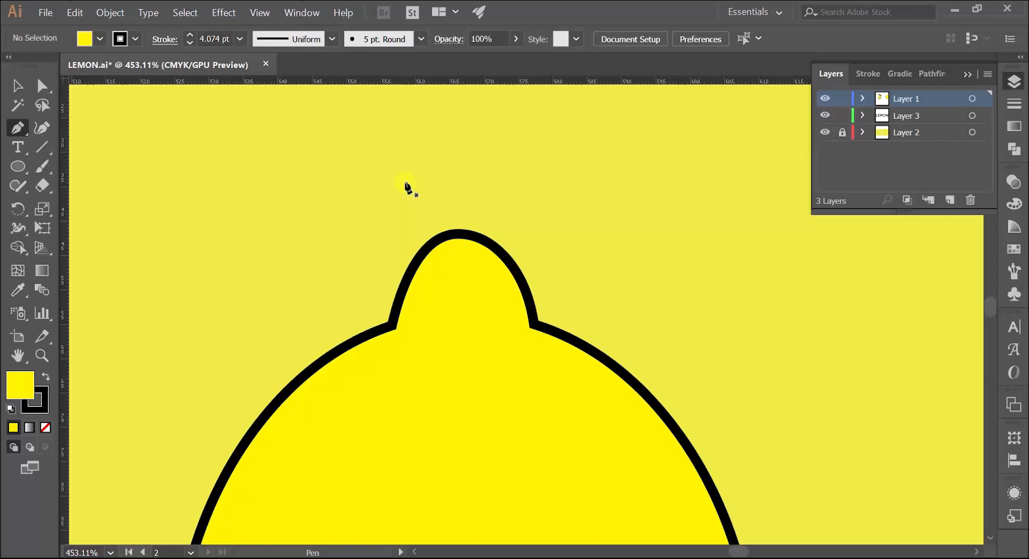
drag(453, 250, 445, 401)
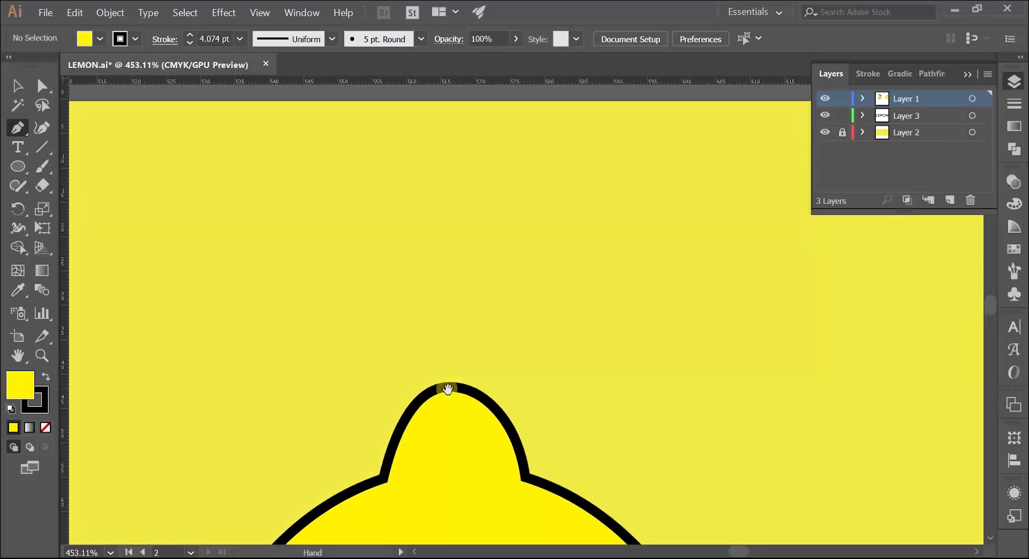
click(443, 401)
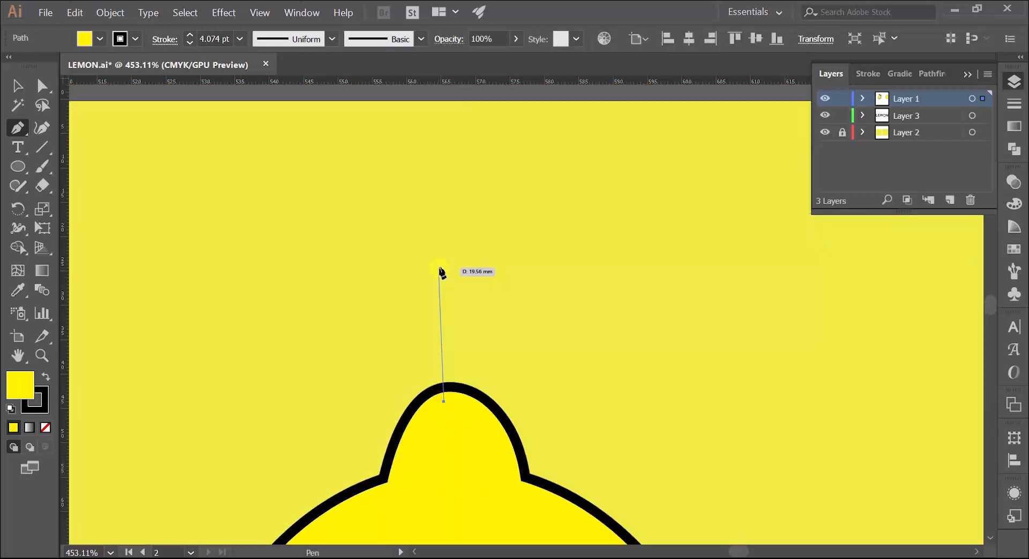
drag(440, 272, 427, 260)
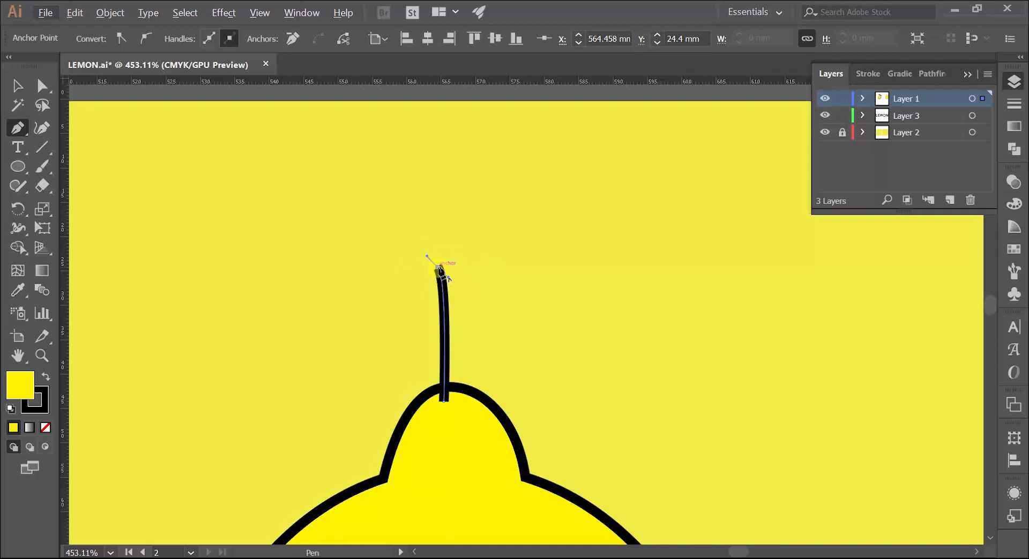
Add a straight top edge to about X 571.7 mm, curve the right side down to X 568.6, Y 44.3 mm, and close the stem
key(alt)
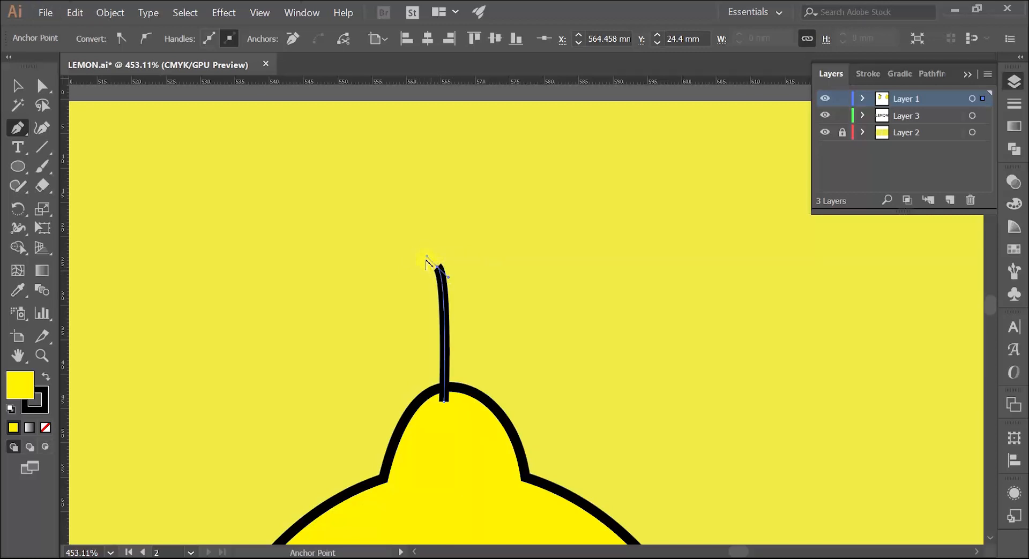
key(alt)
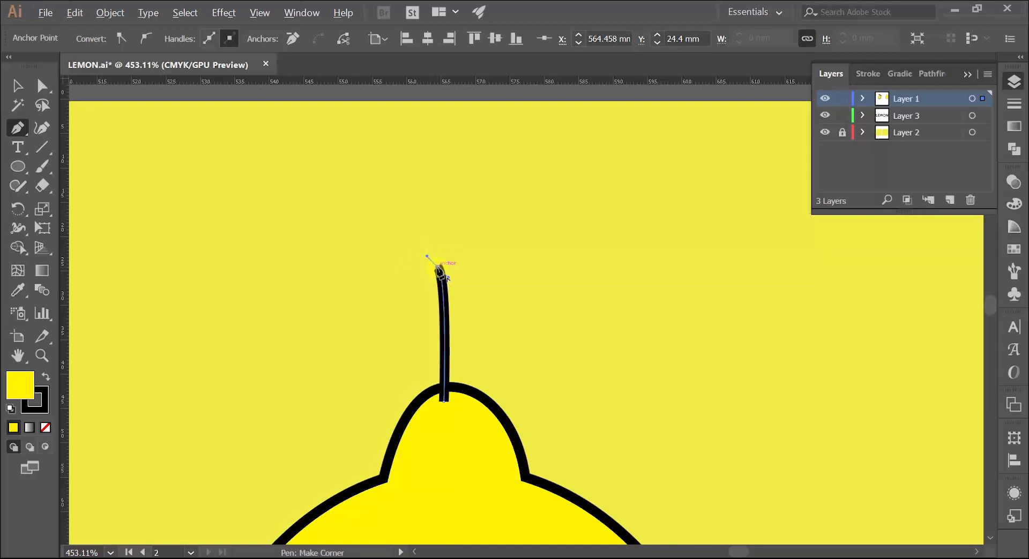
alt+click(439, 268)
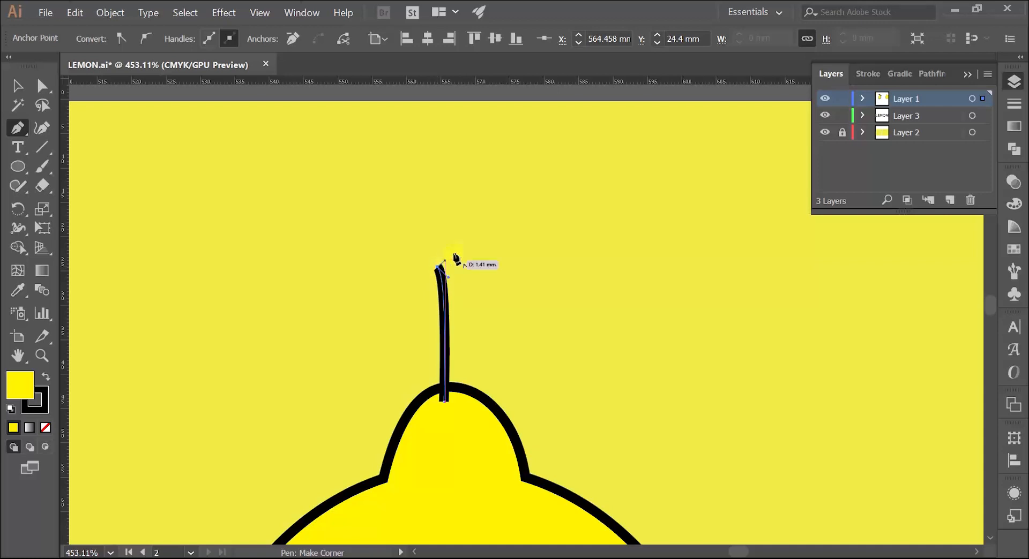
click(487, 267)
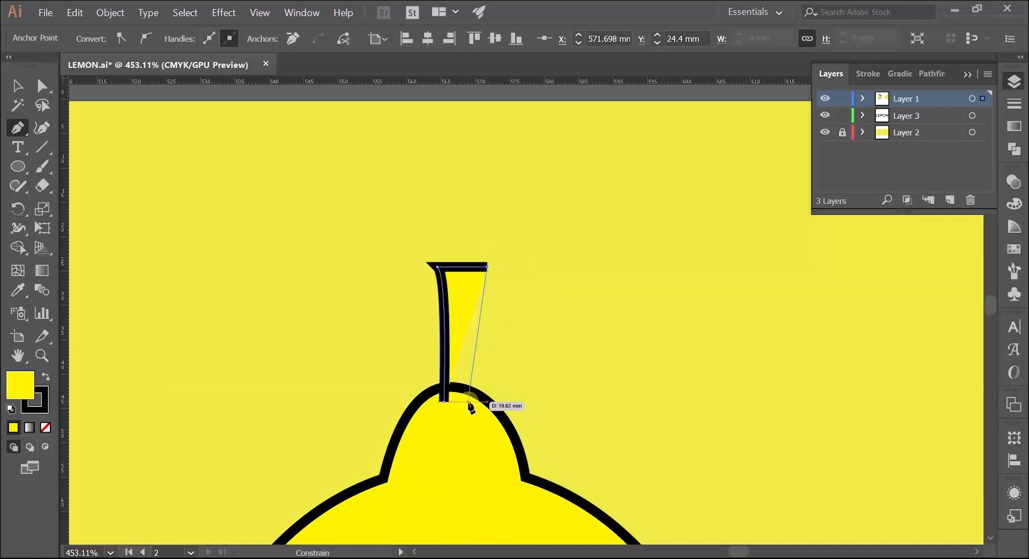
drag(465, 402, 470, 452)
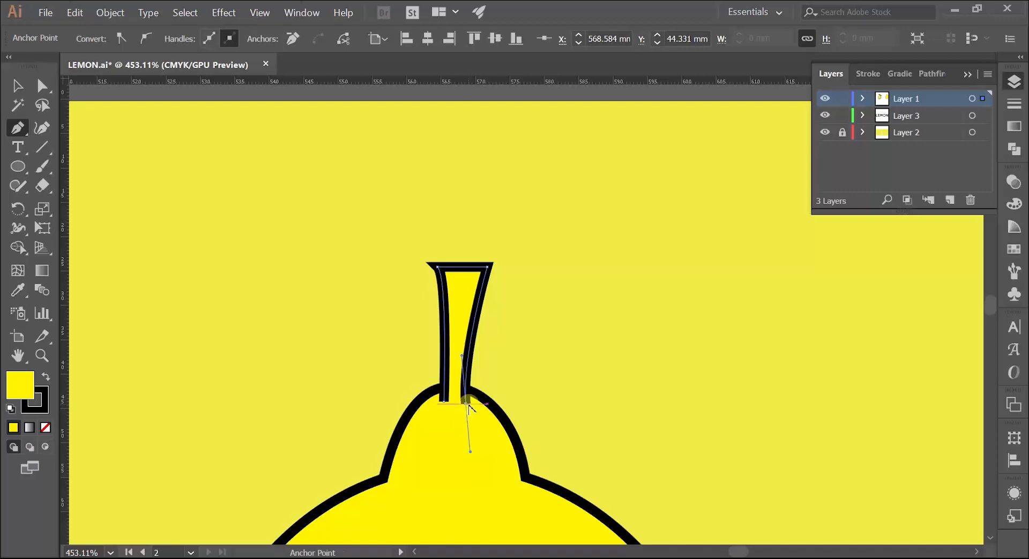
click(469, 405)
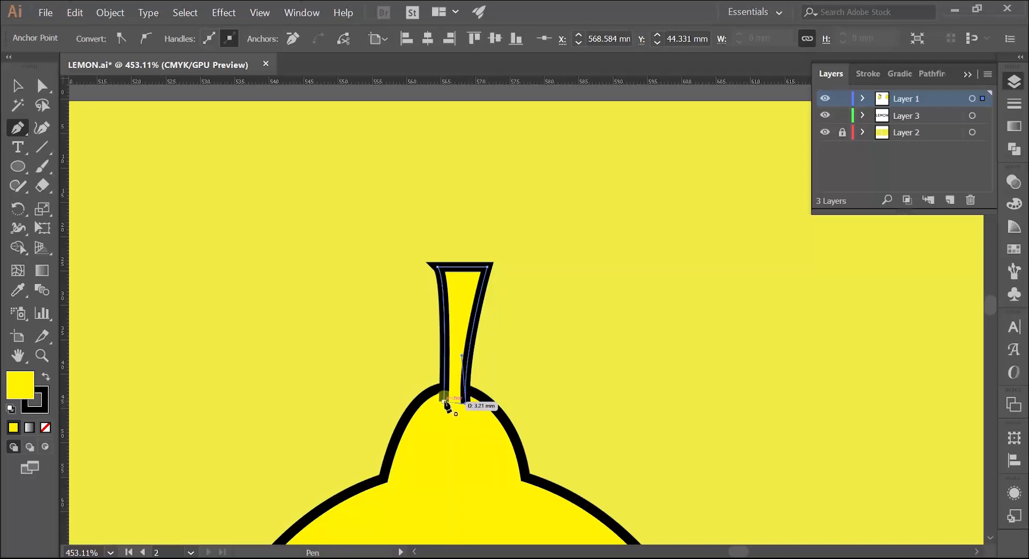
click(444, 401)
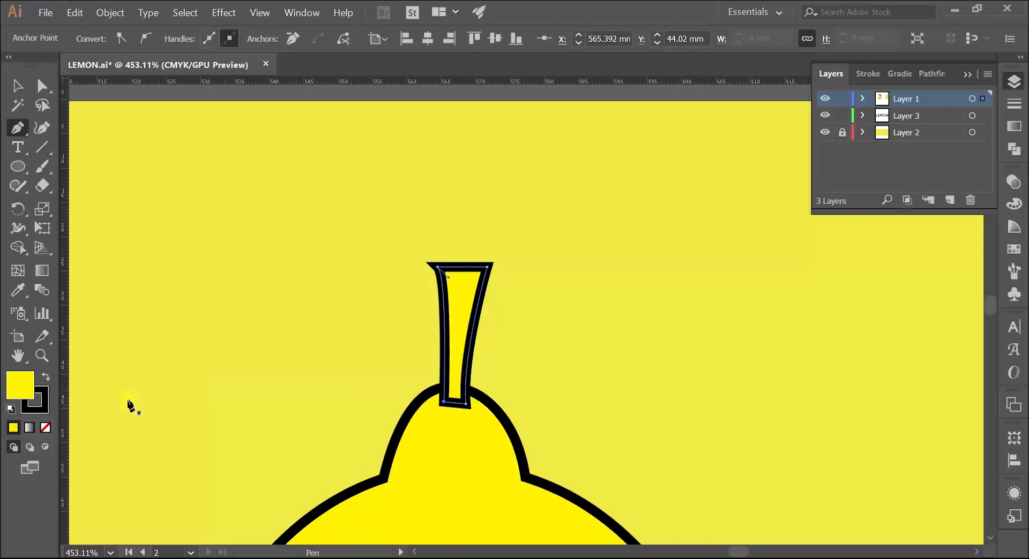
Give the stem a black fill and no stroke
click(46, 377)
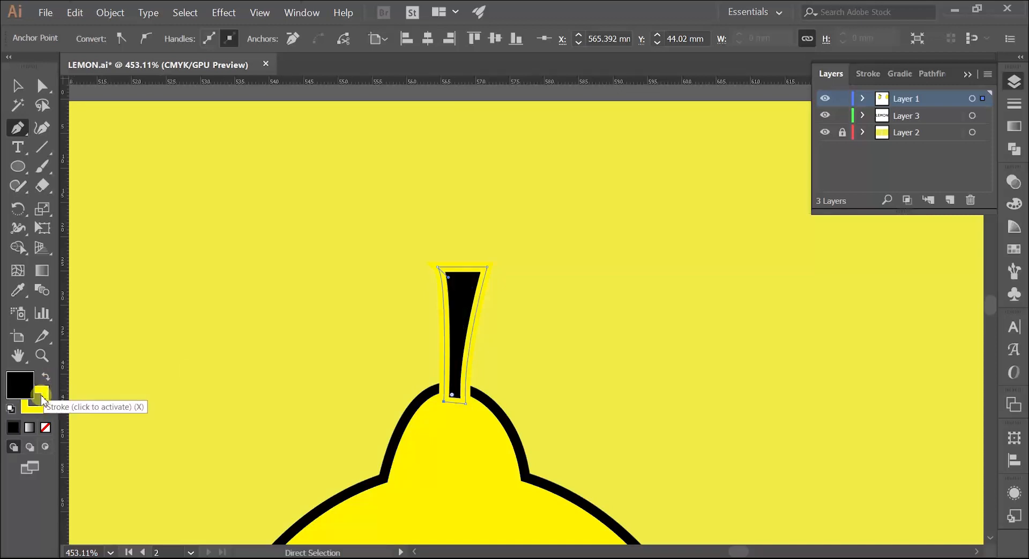
click(42, 403)
click(46, 427)
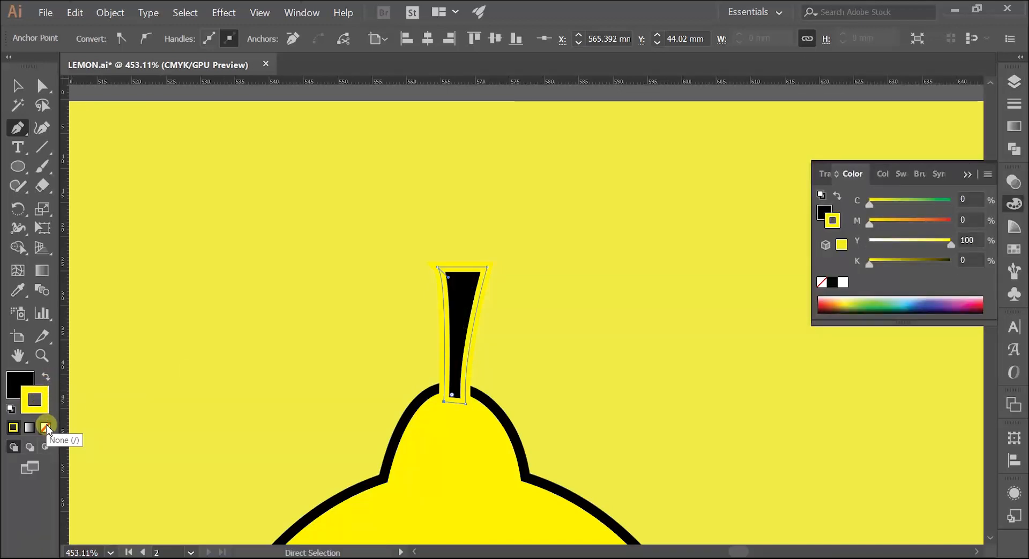
Compare the new stem with the original lemon's stem and examine it closely with its bounding box shown
key(z)
mouse_move(444, 276)
mouse_down()
mouse_move(276, 350)
mouse_move(292, 345)
mouse_up()
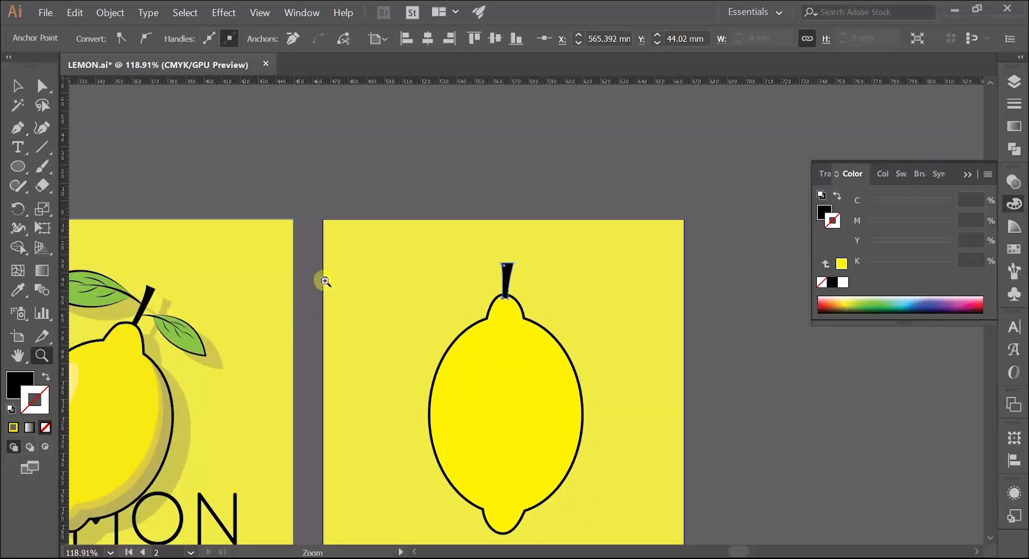
drag(323, 280, 343, 280)
drag(270, 335, 335, 303)
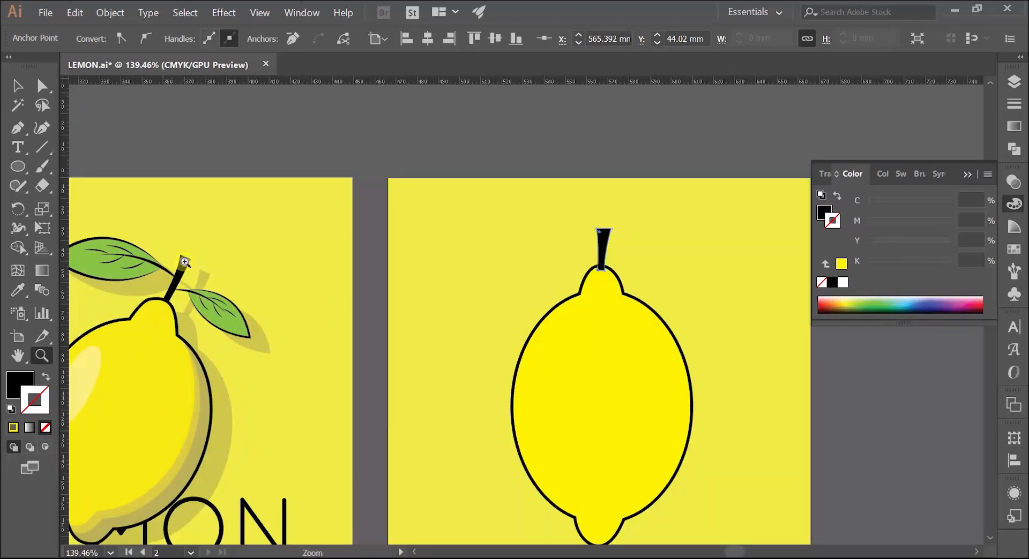
mouse_move(594, 255)
mouse_down()
mouse_move(426, 290)
mouse_move(561, 259)
mouse_up()
key(b)
key(v)
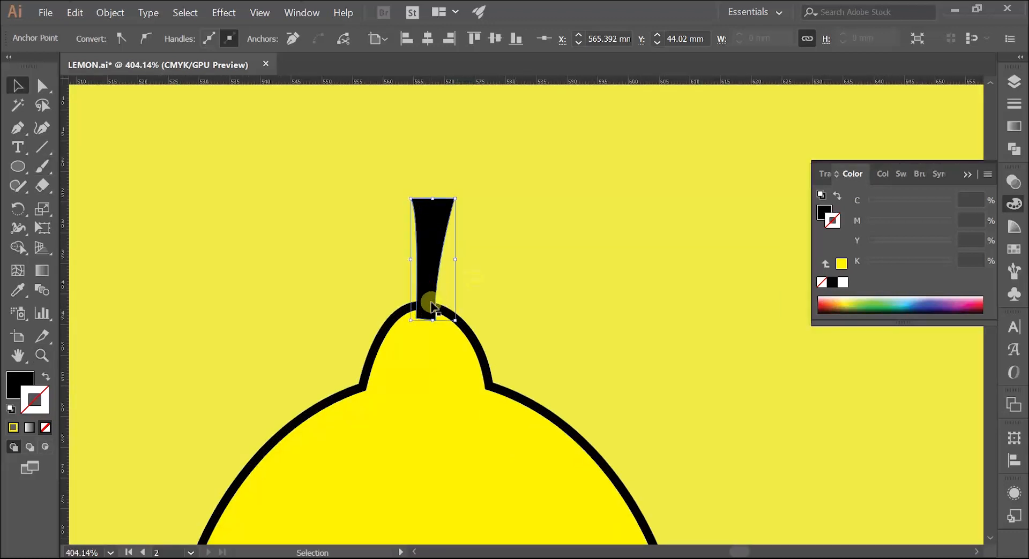
click(432, 248)
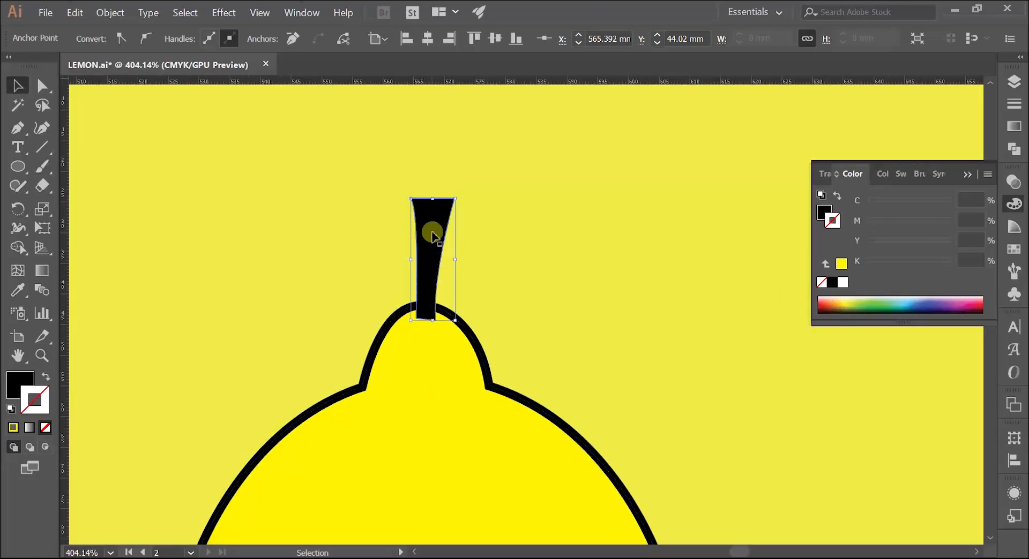
Lengthen the stem slightly upward and send it to the back, with its base centred on the lemon's top cap
drag(433, 199, 436, 176)
drag(429, 280, 432, 286)
right_click(436, 257)
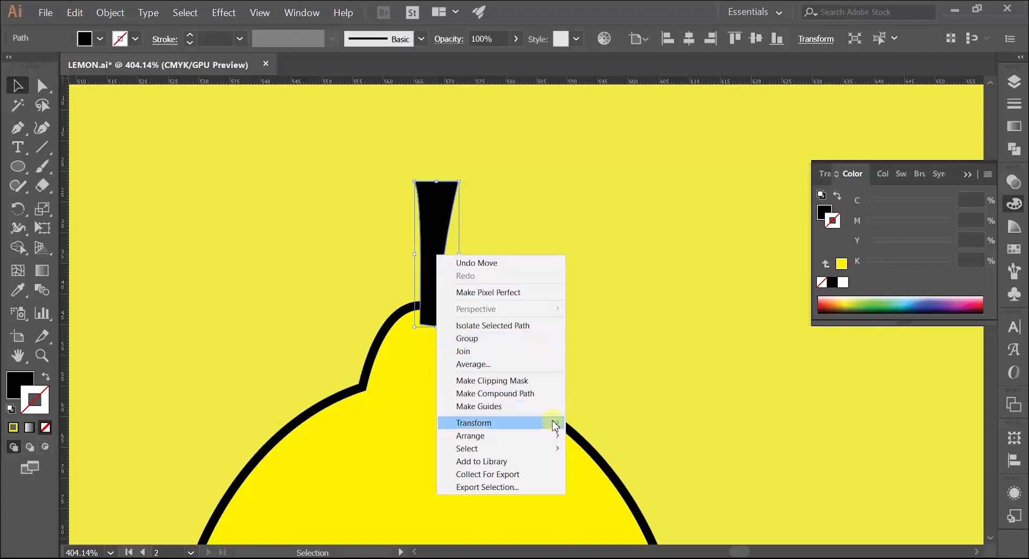
click(552, 437)
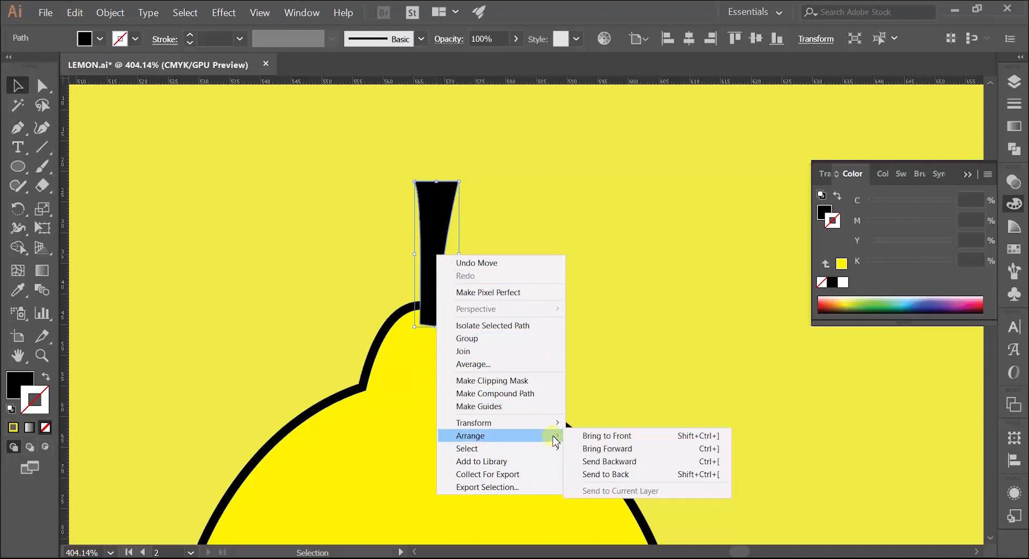
click(605, 474)
click(574, 265)
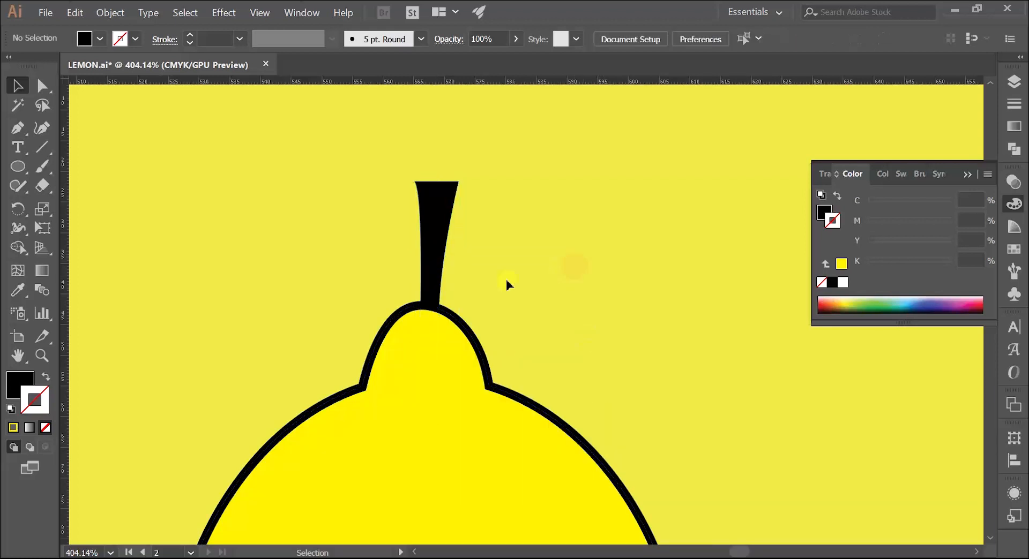
drag(429, 264, 425, 268)
click(358, 285)
Hide the Color panel and examine the original lemon's leaves and stalks for reference
key(z)
drag(468, 241, 293, 286)
key(space)
drag(294, 285, 407, 272)
drag(423, 197, 497, 197)
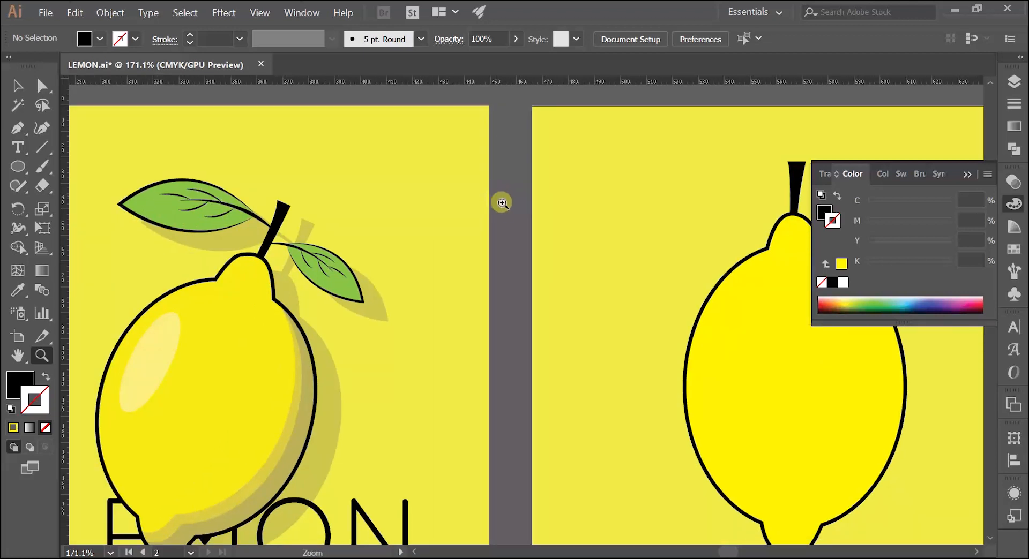
click(970, 174)
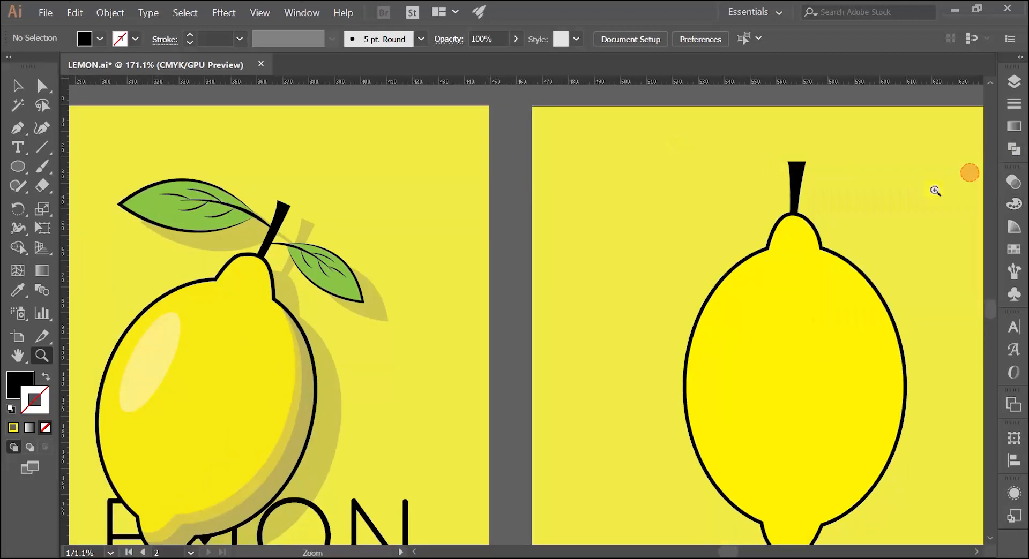
click(171, 213)
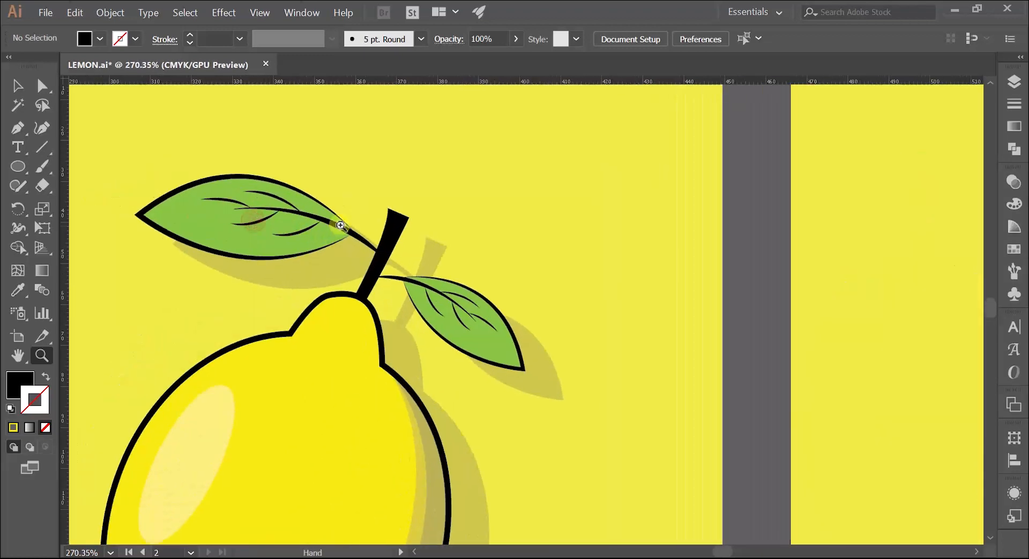
alt+click(406, 236)
drag(411, 211, 374, 186)
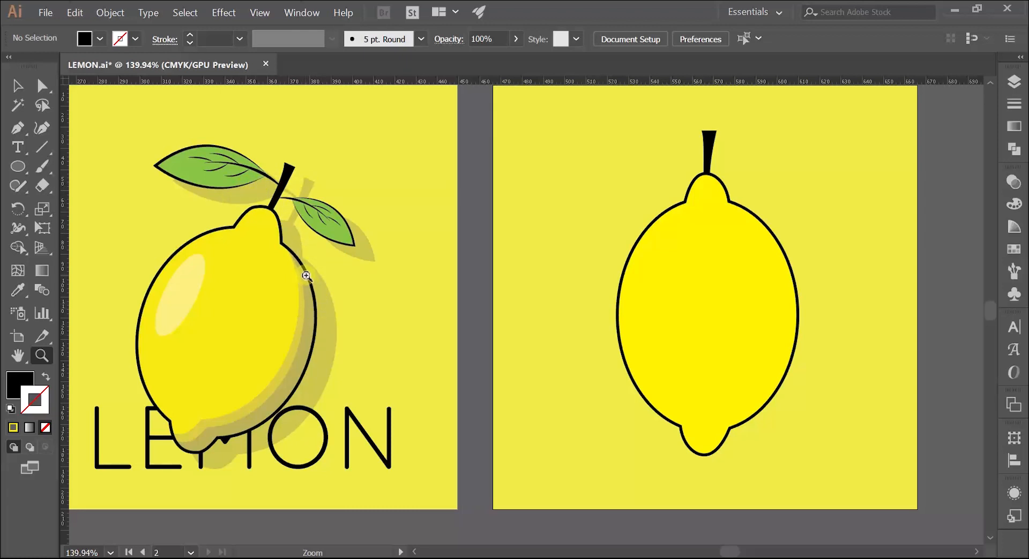
Draw a curved leaf stalk with the Pen tool from the stem to about X 523.7, Y 34.6 mm, with black stroke and no fill
drag(595, 320, 406, 297)
drag(474, 225, 419, 241)
drag(442, 144, 500, 213)
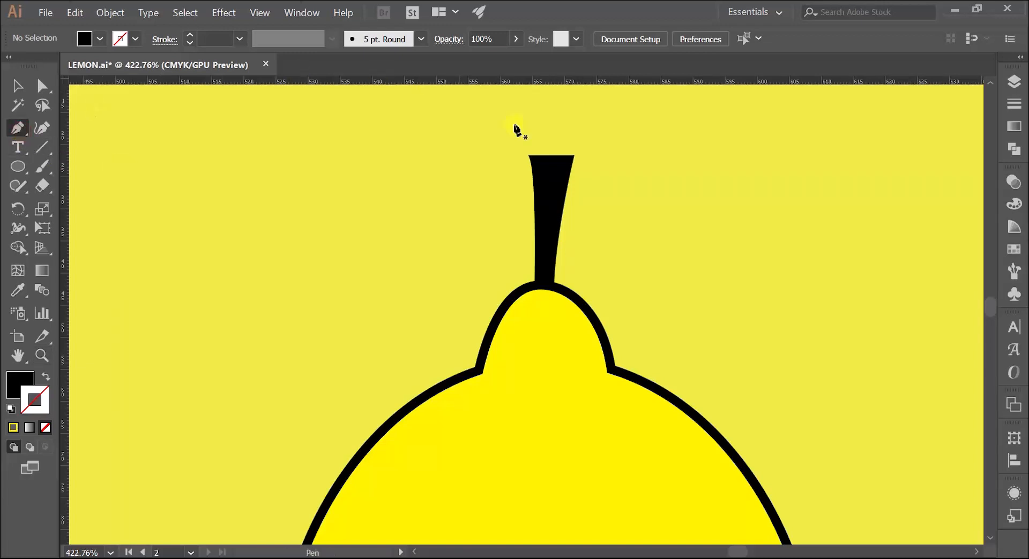
click(542, 209)
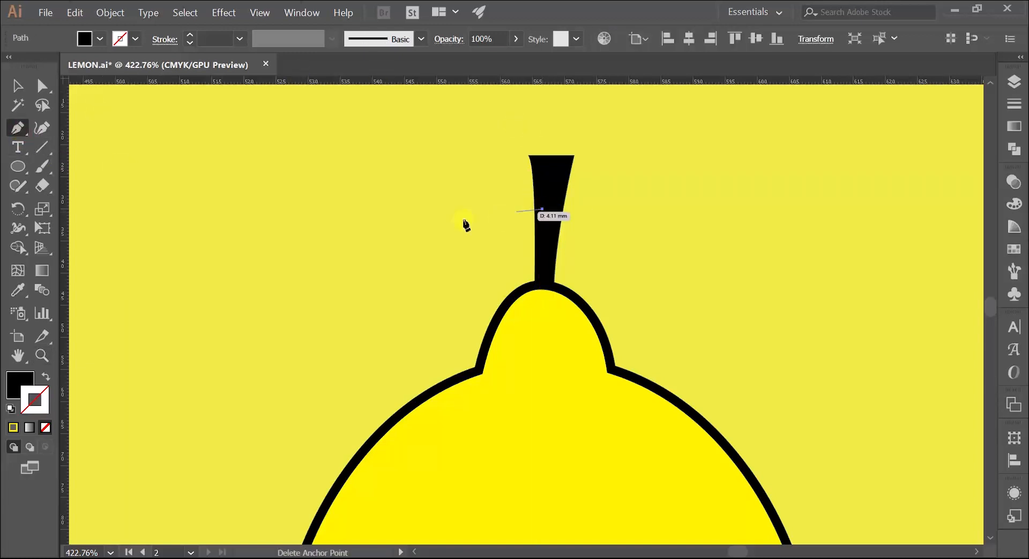
drag(268, 238, 166, 289)
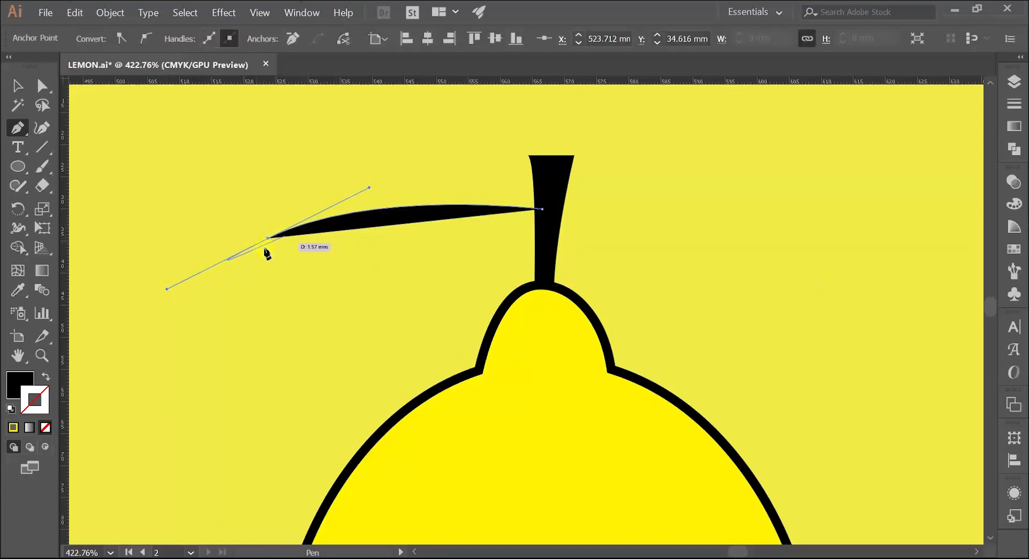
click(49, 379)
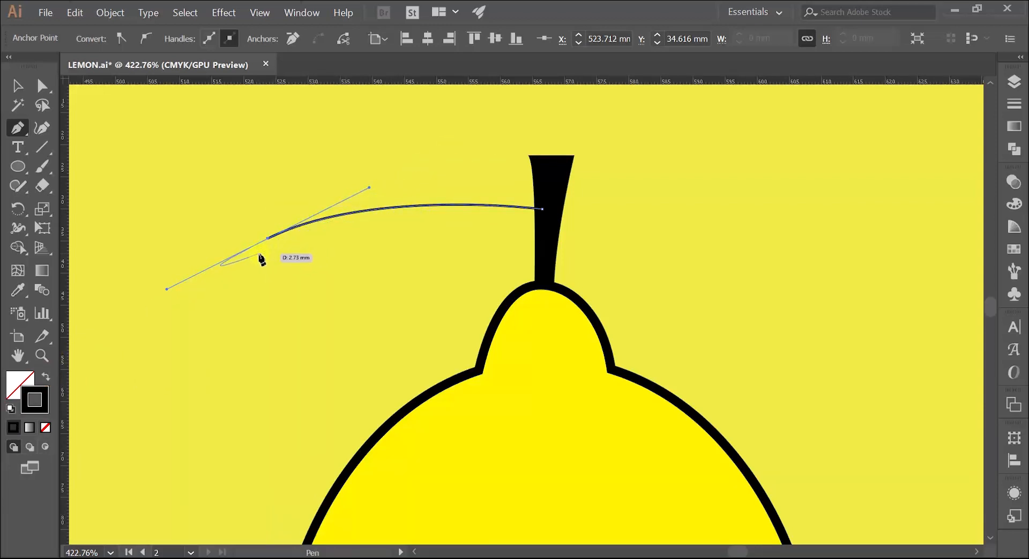
key(v)
click(278, 192)
Set the leaf stalk's stroke weight to 4 pt
click(318, 221)
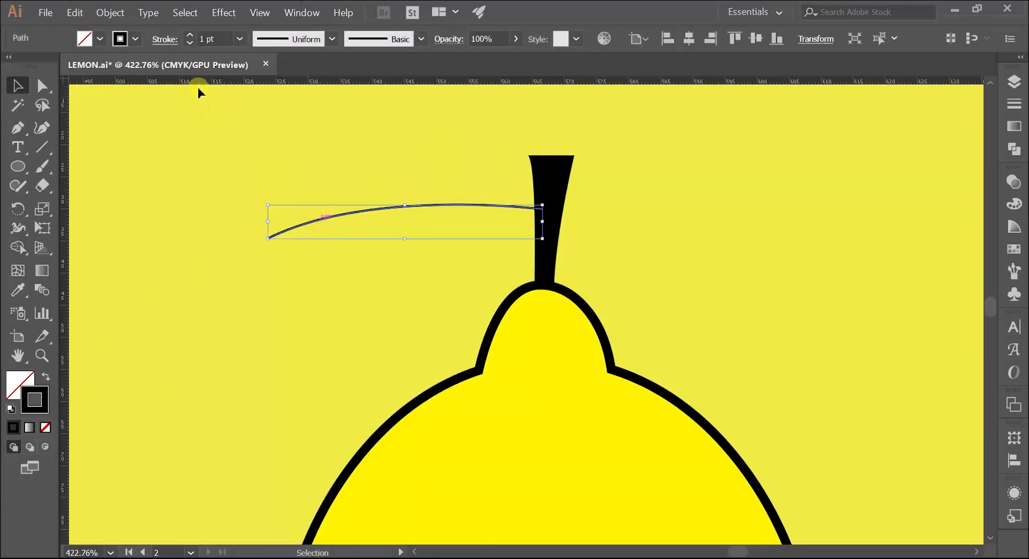
click(191, 36)
click(191, 35)
click(190, 36)
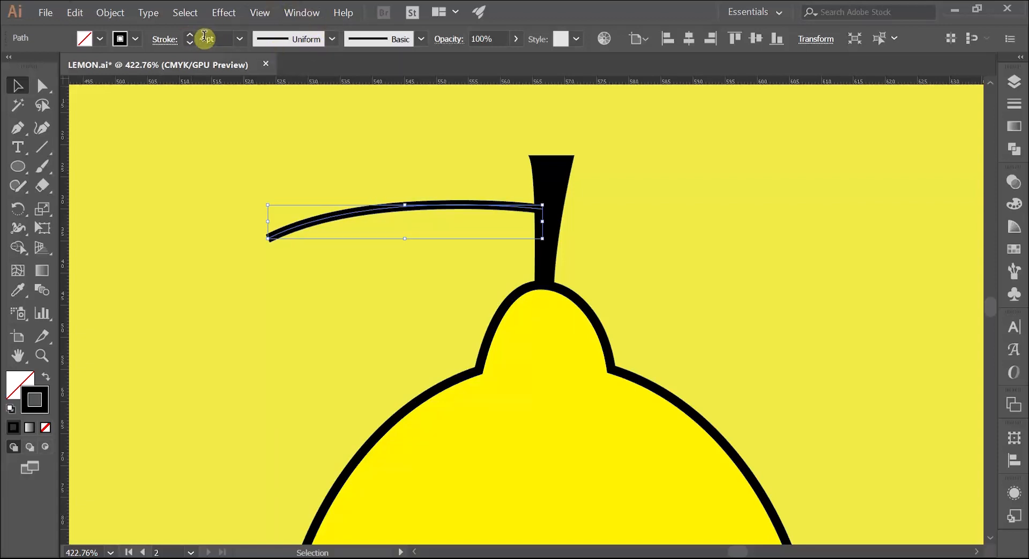
click(312, 141)
Examine the tapered midrib and side veins of the original lemon's leaves up close and return to the new stem
key(z)
drag(376, 161, 243, 239)
key(space)
drag(243, 239, 633, 163)
drag(204, 149, 391, 160)
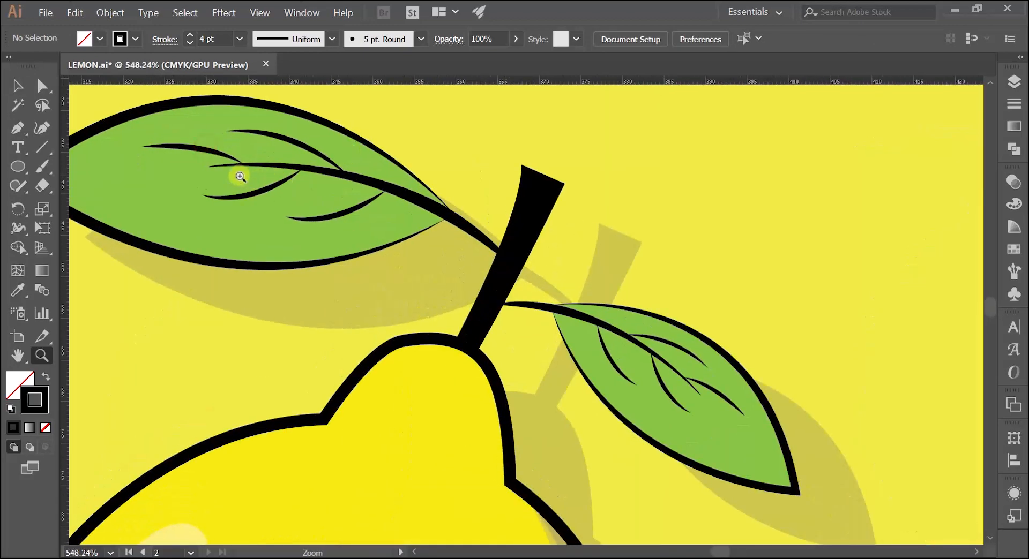
drag(595, 206, 485, 208)
key(space)
drag(732, 193, 152, 246)
drag(514, 225, 393, 207)
drag(497, 176, 601, 174)
Apply the lens-shaped width profile, tapered at both ends, to the leaf stalk and shift the stalk slightly further into the stem
key(v)
click(551, 228)
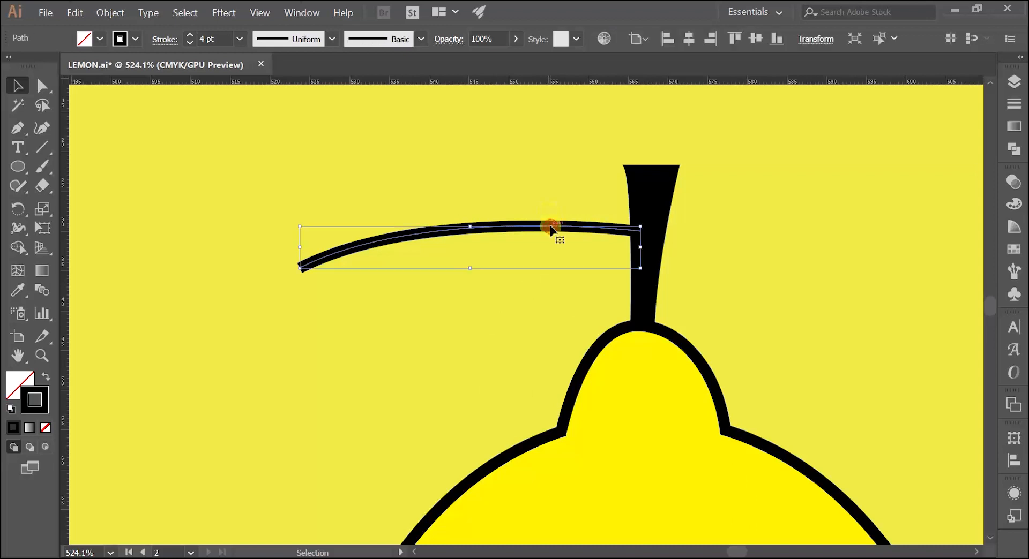
click(332, 39)
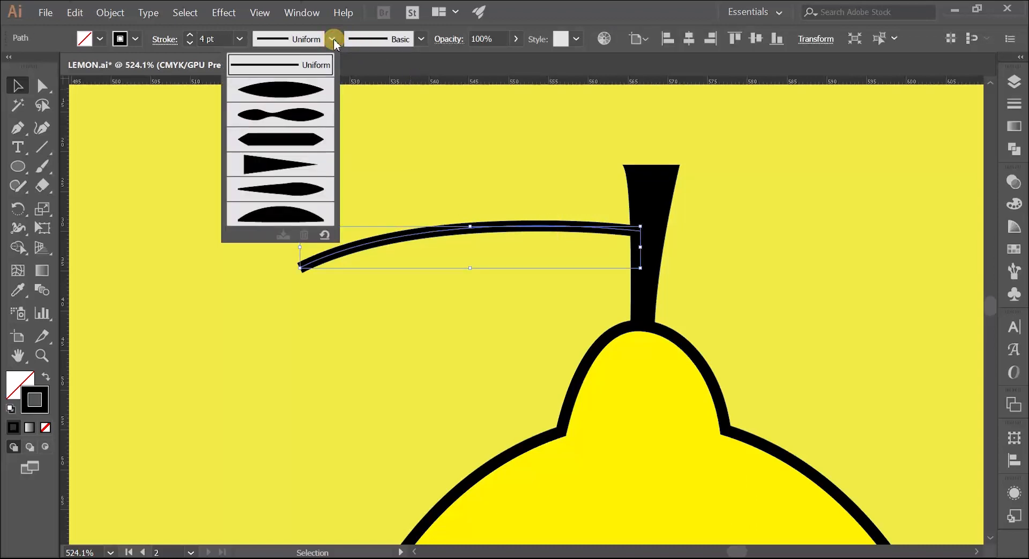
click(280, 92)
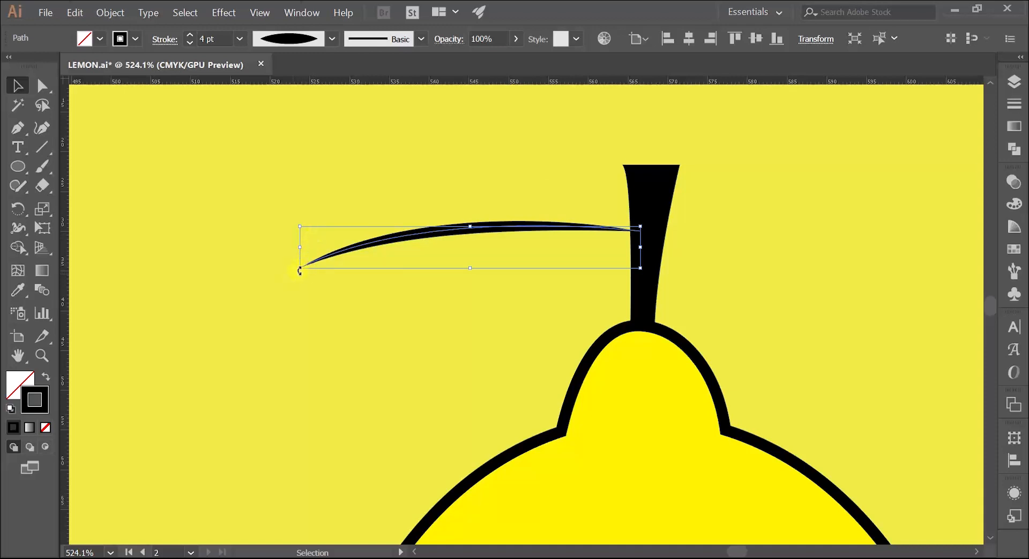
click(443, 169)
drag(467, 228, 484, 228)
click(465, 176)
Move the stalk's outer end point to about X 521, Y 34.3 mm and extend its handle to arch the curve more
key(a)
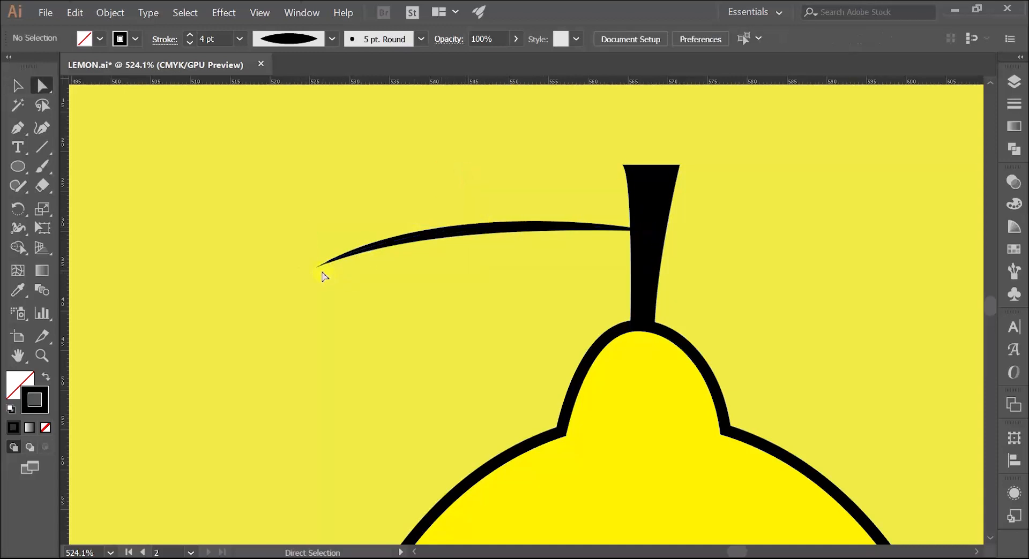
click(315, 268)
drag(314, 269, 278, 266)
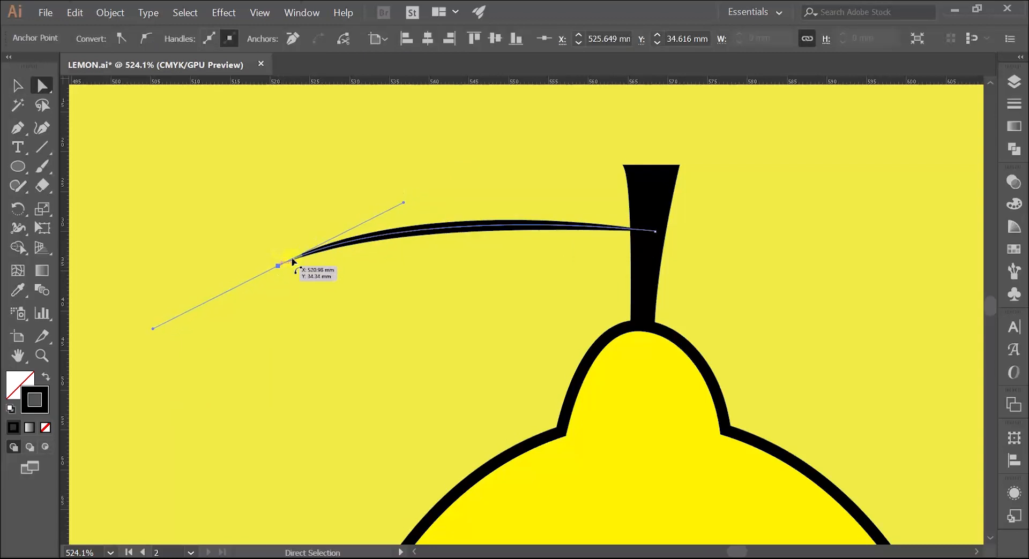
drag(403, 203, 431, 185)
click(333, 194)
Draw a closed leaf outline with the Pen tool around the stalk, its outer tip at about X 504.9, Y 37.5 mm
key(z)
mouse_move(509, 192)
mouse_down()
mouse_move(352, 250)
mouse_move(377, 235)
mouse_up()
key(v)
click(368, 223)
click(318, 202)
key(z)
drag(319, 203, 501, 234)
key(p)
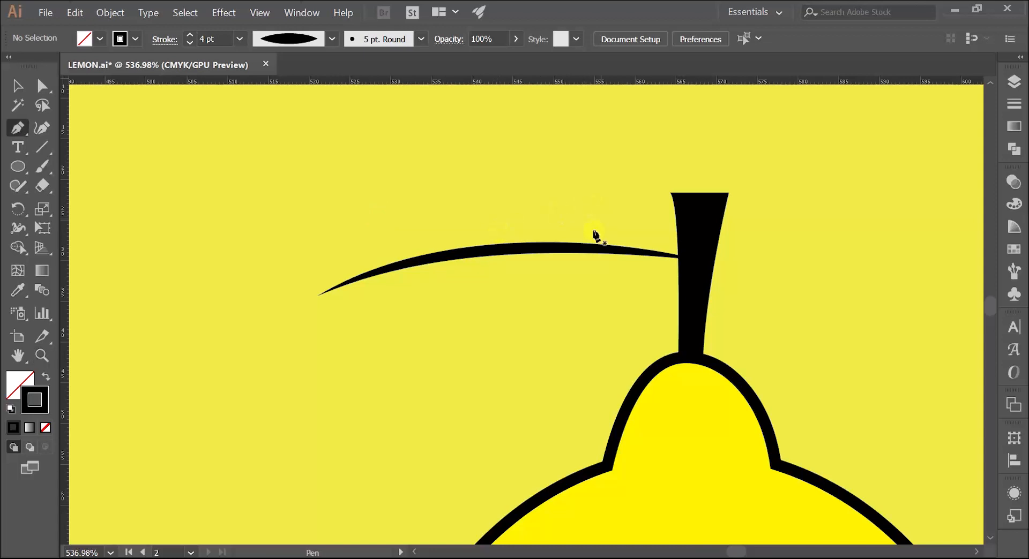
click(573, 243)
click(186, 323)
mouse_move(185, 326)
mouse_down()
mouse_move(71, 449)
mouse_move(81, 530)
mouse_up()
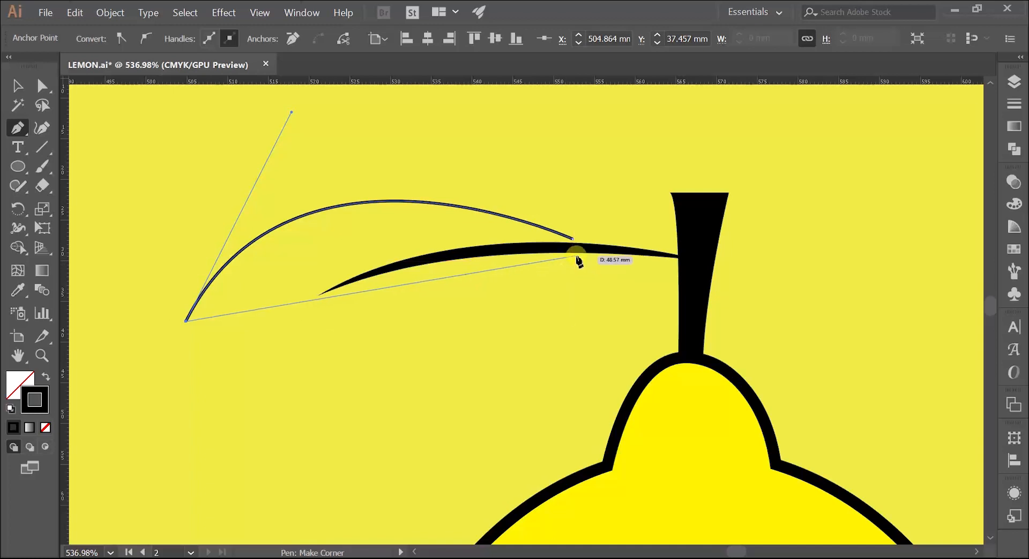
drag(573, 240, 747, 166)
Lower the outer tip of the leaf outline with Direct Selection so the leaf slopes downward away from the stem
key(z)
drag(591, 343, 449, 239)
key(space)
key(v)
drag(426, 282, 497, 279)
click(608, 271)
scroll(533, 287, down, 3)
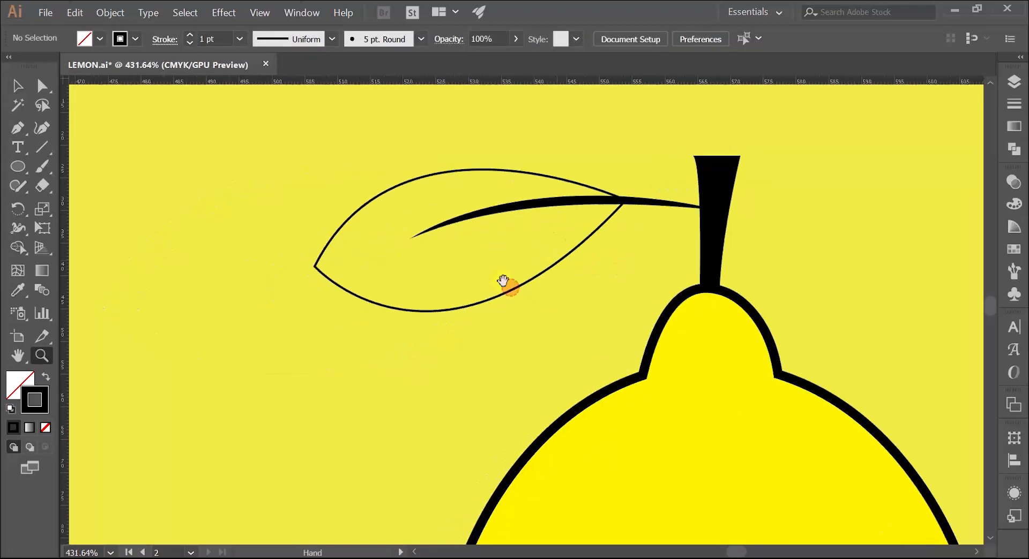
key(a)
click(290, 262)
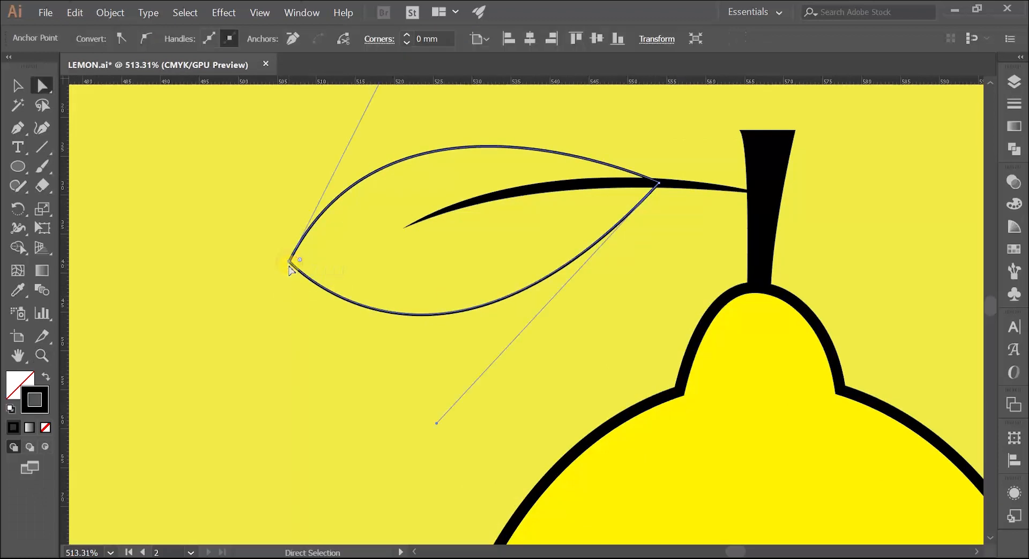
drag(289, 262, 290, 310)
drag(396, 139, 317, 134)
Move the midrib's outer end to about X 517.4, Y 39.7 mm and raise its handle so the curve follows the leaf
drag(323, 327, 331, 278)
click(329, 276)
click(322, 280)
drag(320, 283, 292, 323)
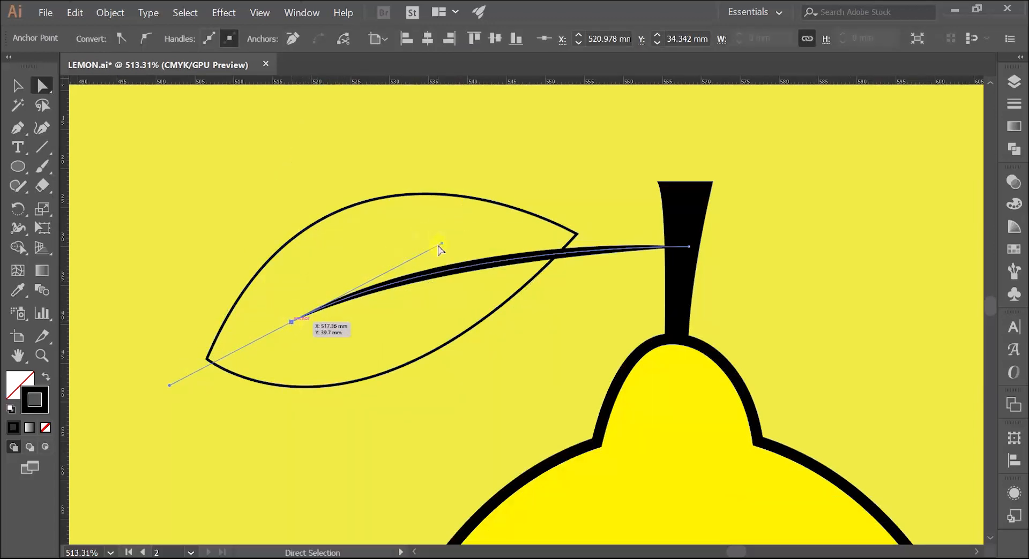
drag(440, 245, 482, 199)
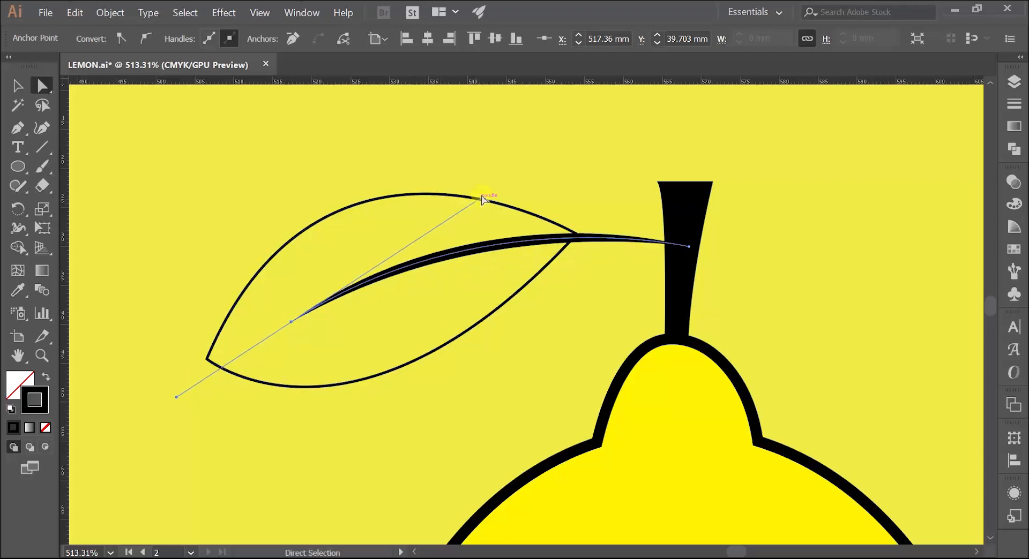
click(501, 139)
Nudge the leaf outline's stem-side corner point onto the midrib
click(501, 204)
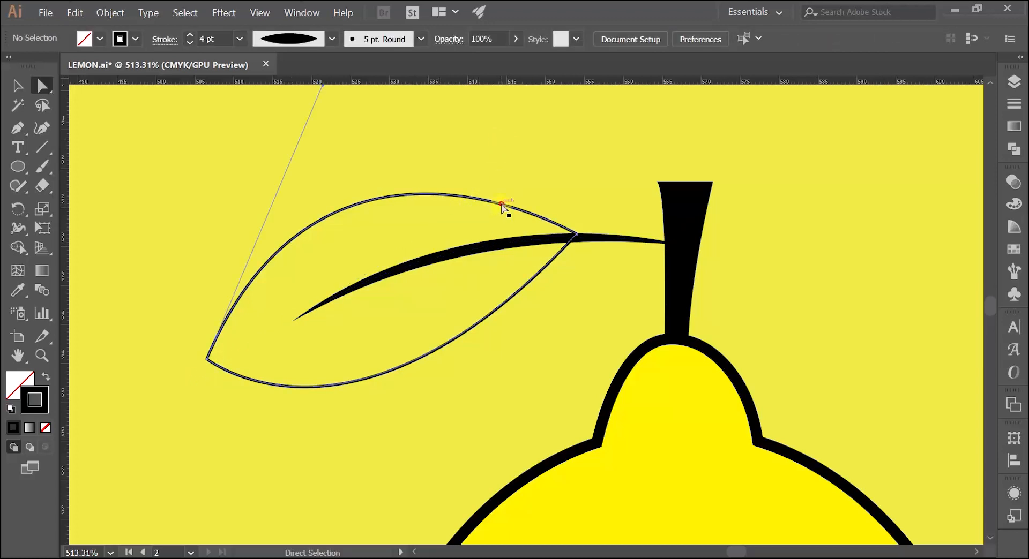
drag(575, 235, 574, 239)
click(574, 166)
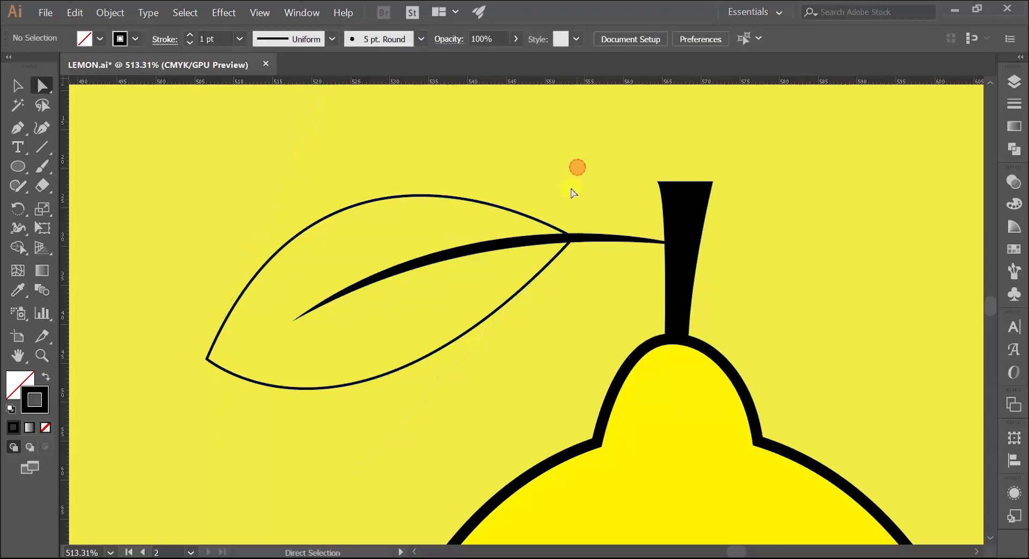
click(544, 181)
Compare the new leaf with the original lemon's leaf, examining its outline and side veins
key(z)
drag(452, 233, 378, 235)
key(space)
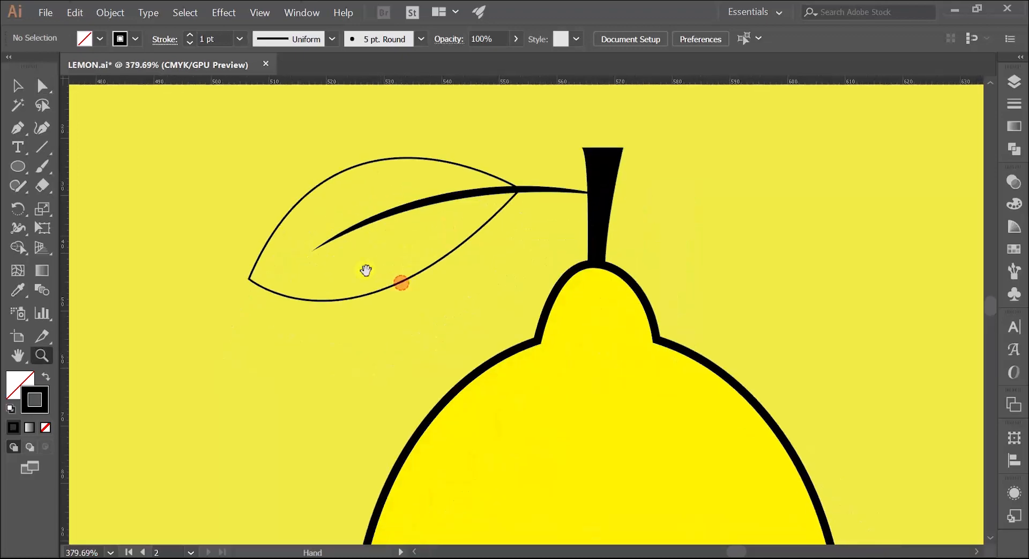
drag(336, 293, 390, 293)
key(v)
click(392, 292)
key(z)
drag(462, 229, 271, 296)
key(space)
drag(270, 296, 510, 276)
drag(567, 166, 335, 185)
drag(393, 209, 362, 212)
key(space)
key(v)
click(300, 173)
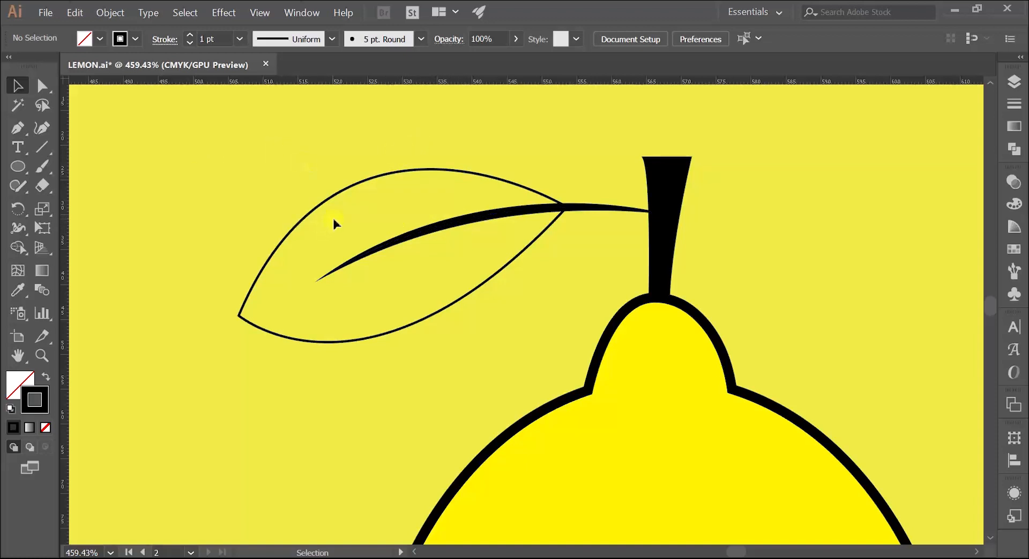
Draw a short curved side vein above the midrib with the Pen tool, ending at about X 530.1, Y 27.1 mm
key(p)
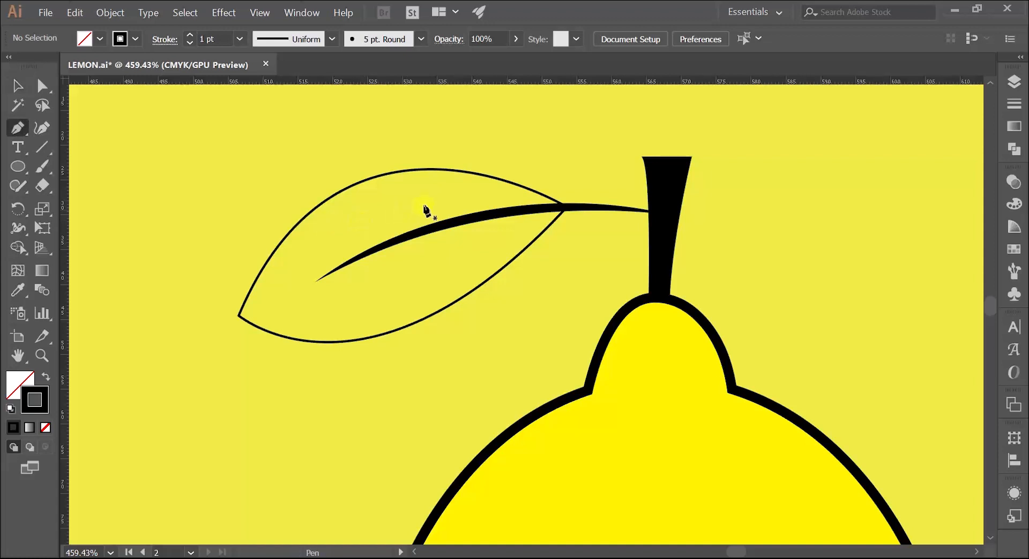
click(473, 207)
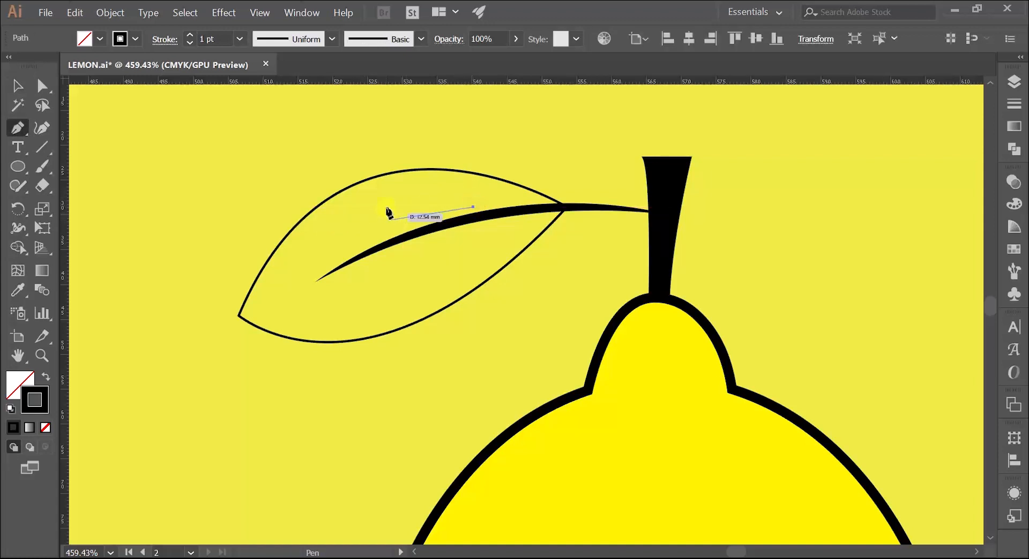
drag(401, 195, 366, 204)
key(v)
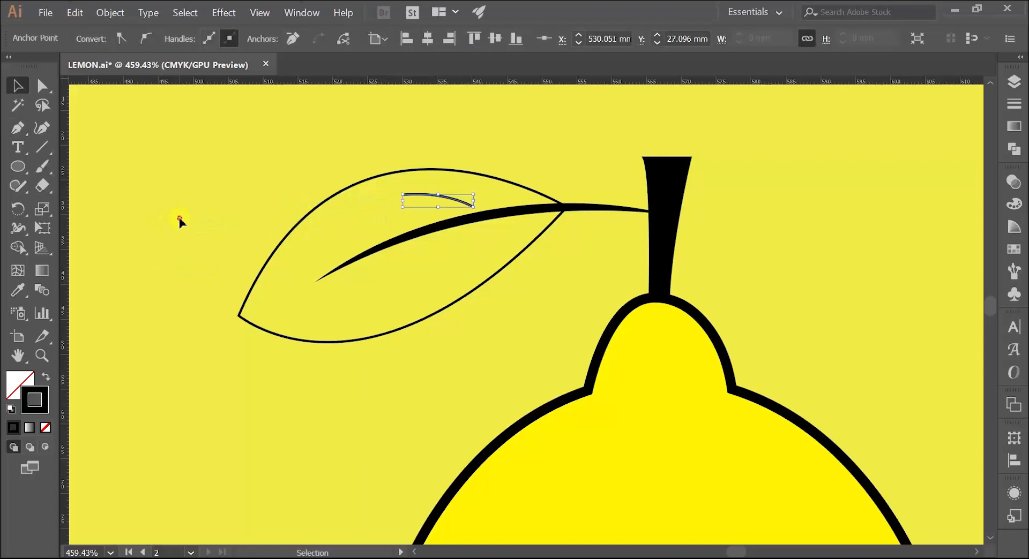
click(179, 220)
Give the short side vein a 2 pt stroke with the lens-shaped width profile tapering at both ends
click(422, 195)
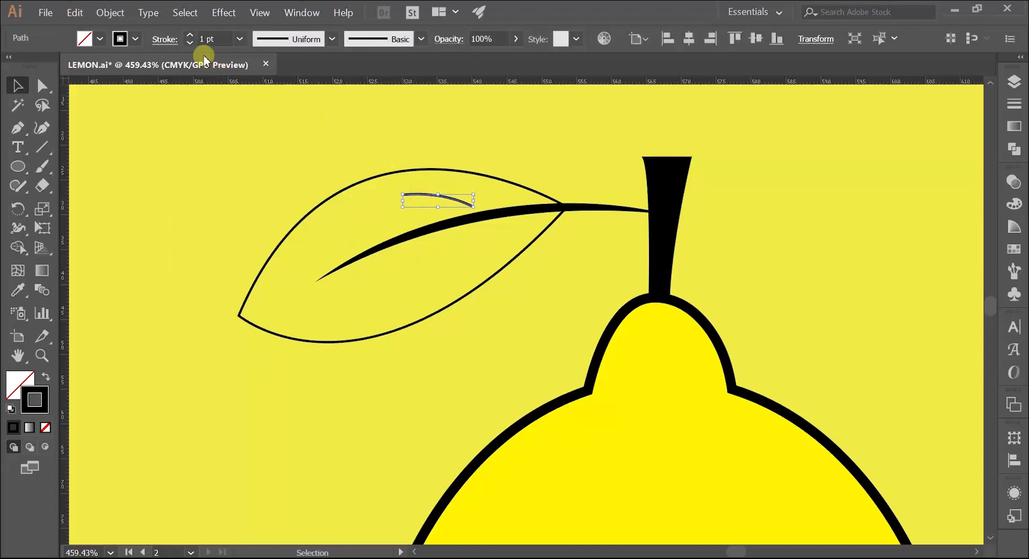
click(190, 36)
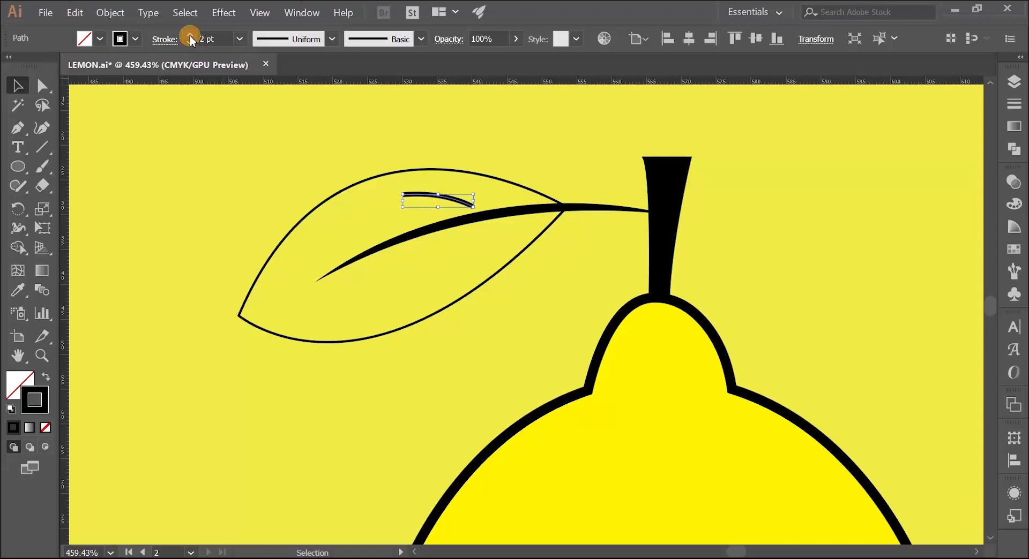
click(332, 41)
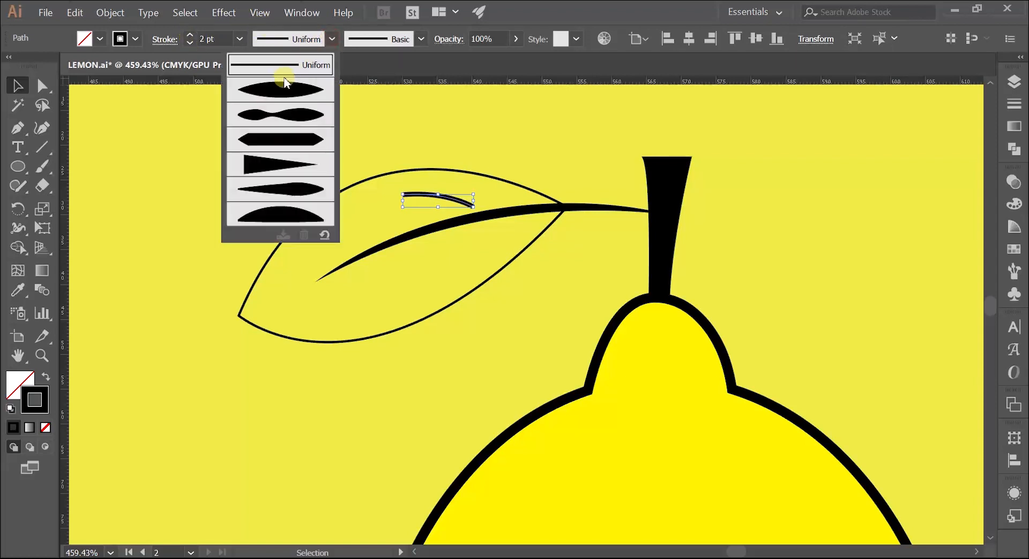
click(277, 94)
click(272, 145)
Lower the side vein onto the midrib and place a copy of it above the midrib nearer the leaf tip
scroll(370, 203, up, 2)
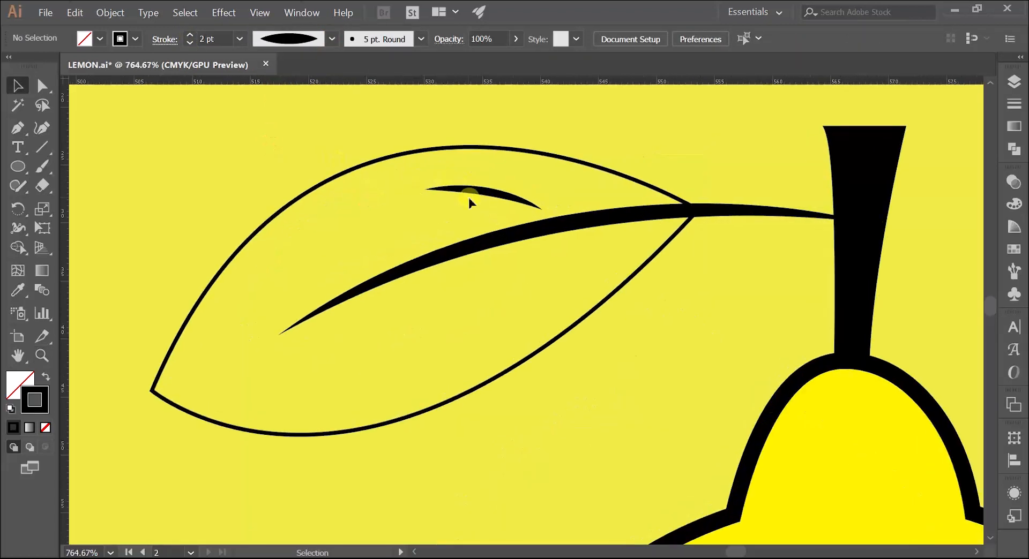
drag(476, 194, 356, 249)
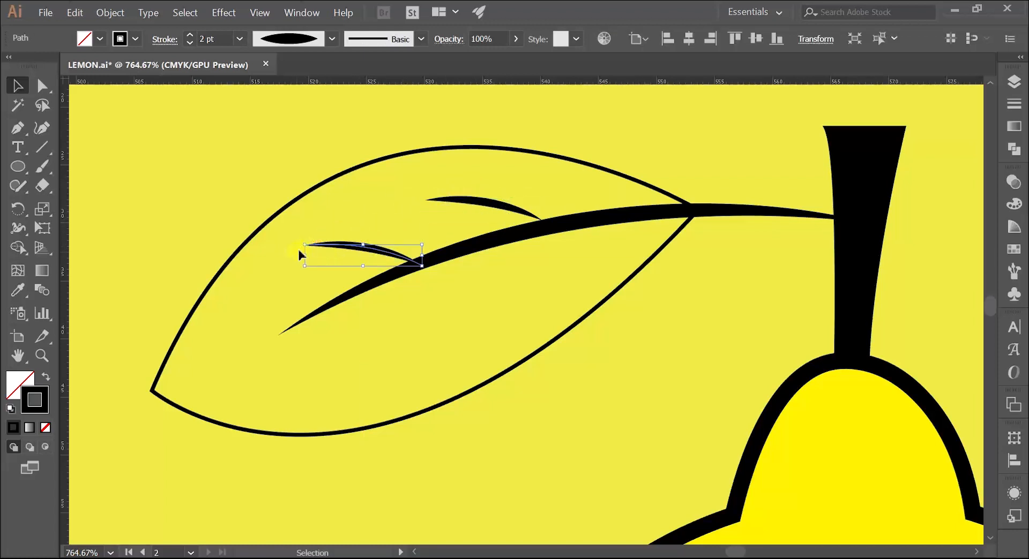
click(239, 197)
Pull the copied vein's outer end slightly inward and set its inner end inside the midrib at about X 531.0, Y 33.0 mm
drag(367, 211, 275, 232)
drag(314, 232, 318, 211)
click(320, 209)
key(a)
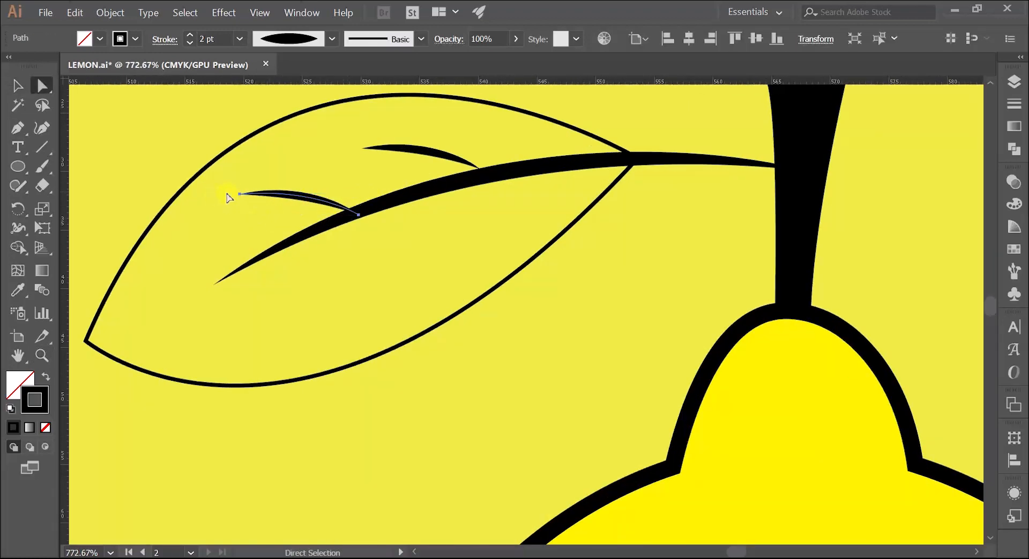
click(241, 194)
drag(245, 194, 254, 194)
drag(357, 196, 383, 215)
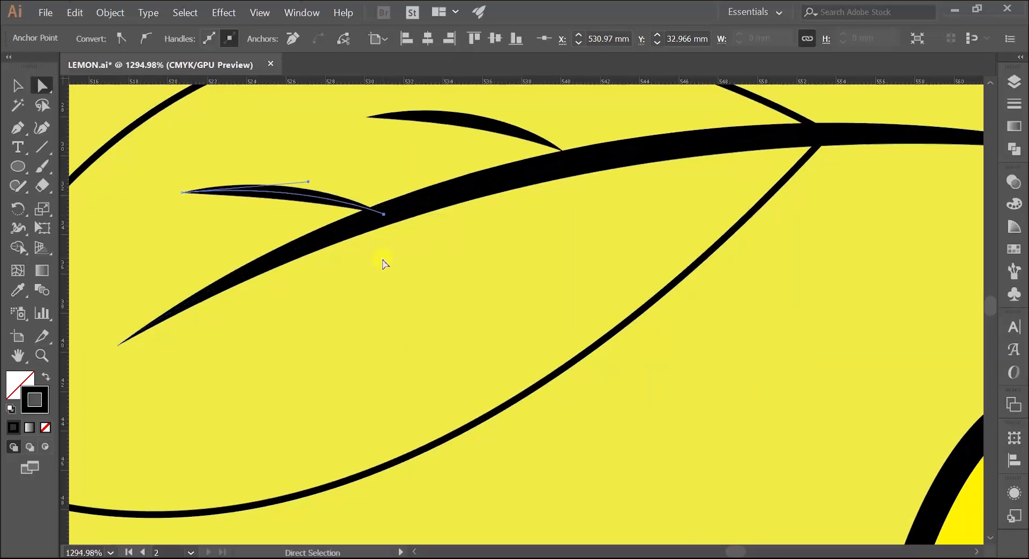
click(383, 264)
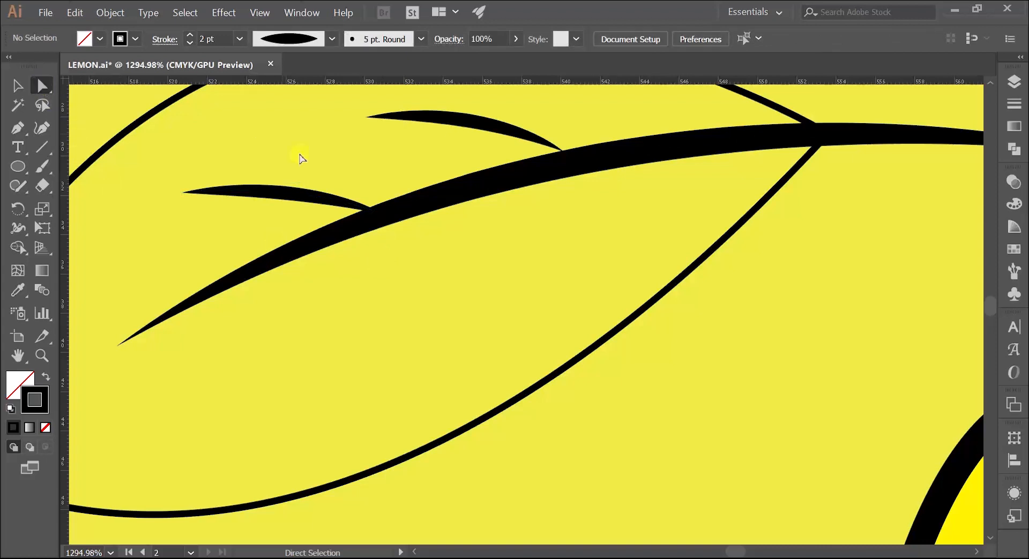
Move the copied vein's outer end to about X 520.3, Y 32.1 mm and raise its curve handle slightly
click(320, 198)
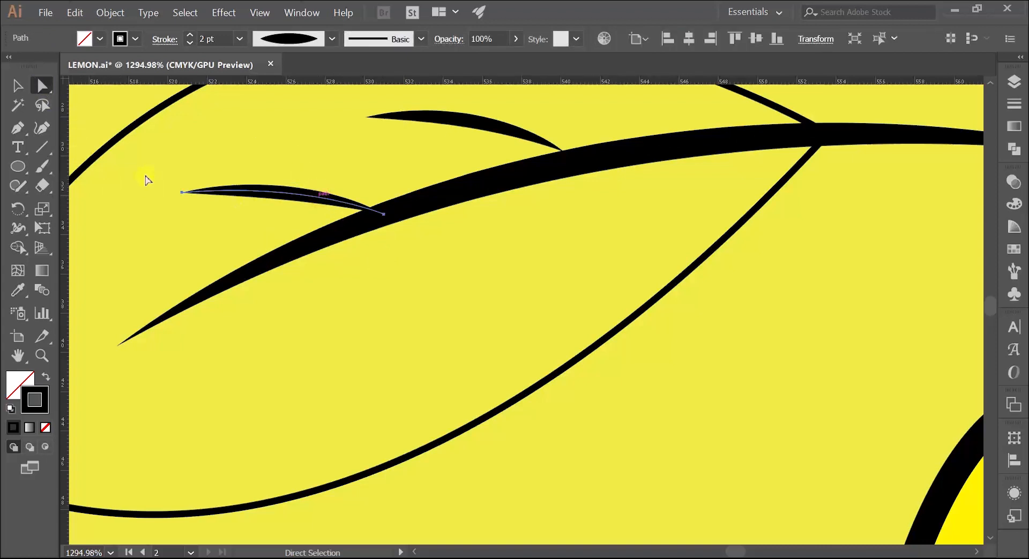
click(42, 86)
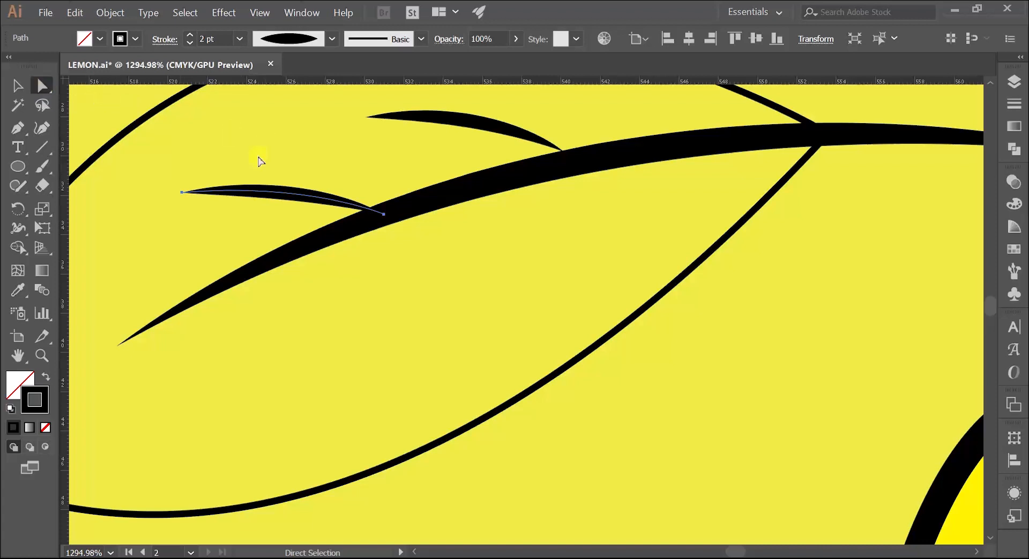
drag(182, 193, 172, 197)
key(z)
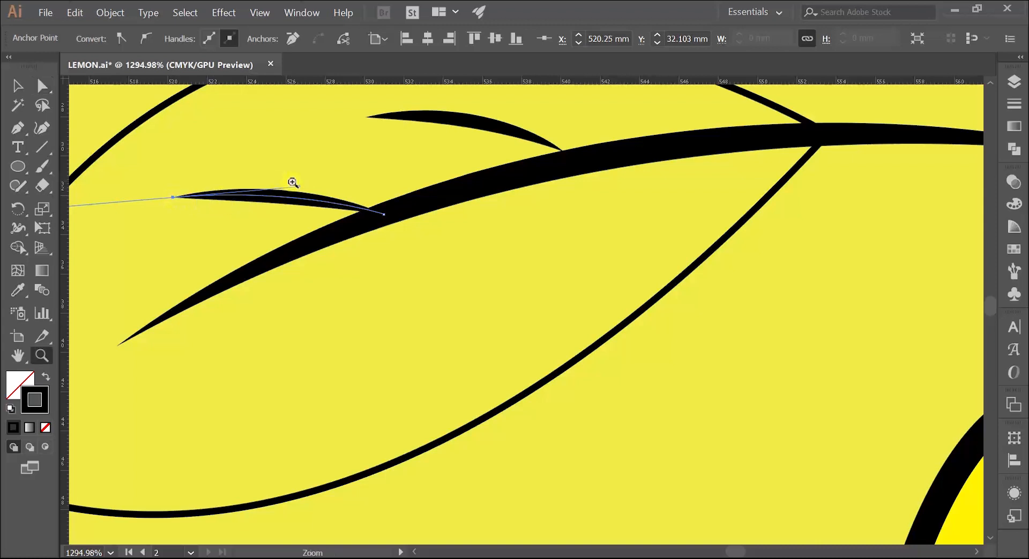
key(a)
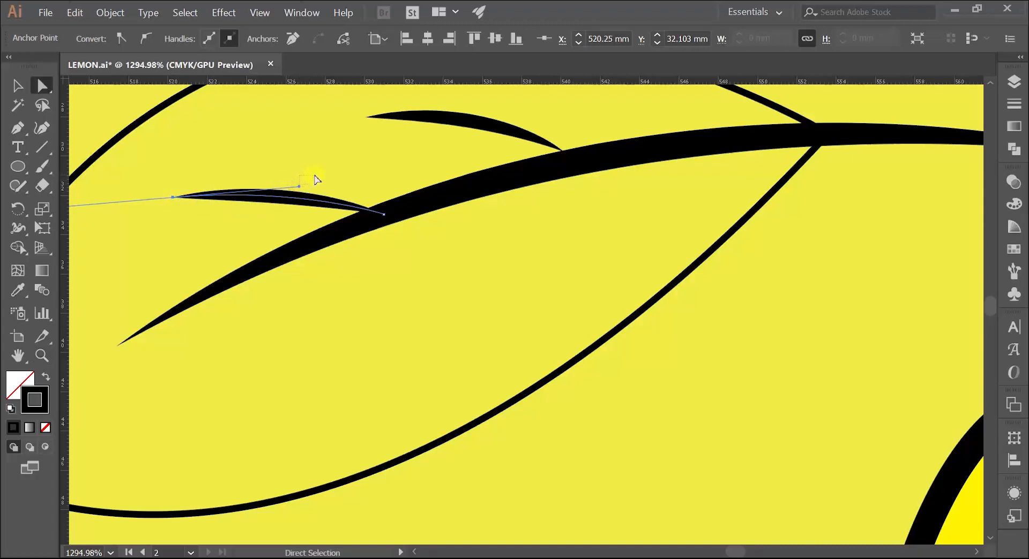
click(300, 189)
click(248, 202)
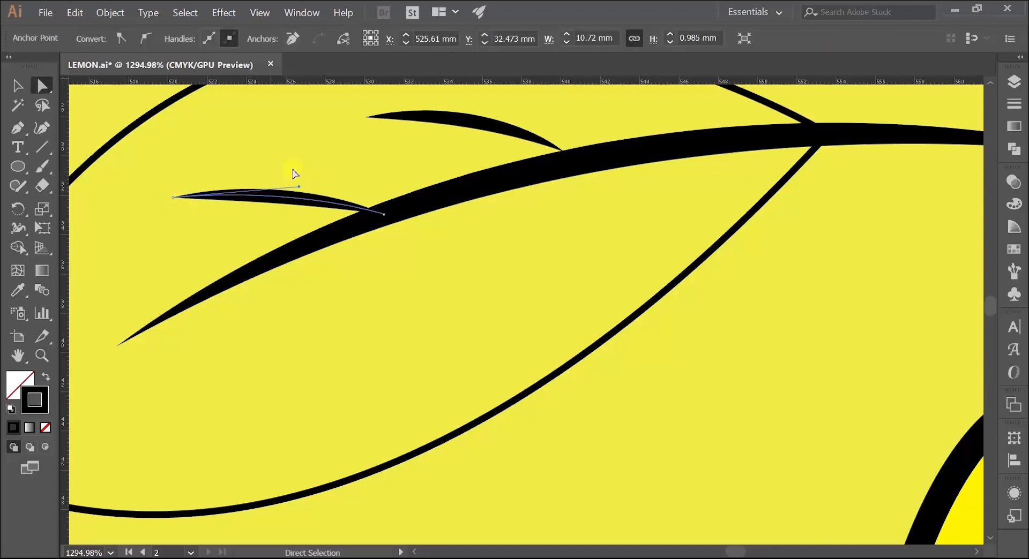
drag(301, 186, 303, 181)
click(253, 152)
Copy the two upper side veins together into the lower half of the leaf, below the midrib
key(z)
drag(384, 158, 310, 180)
key(v)
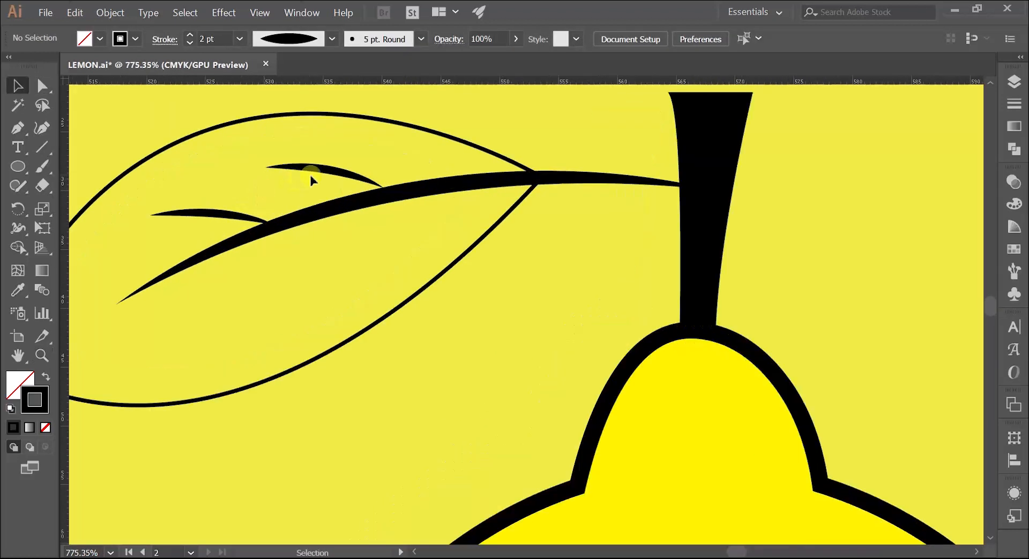
click(330, 173)
shift+click(220, 216)
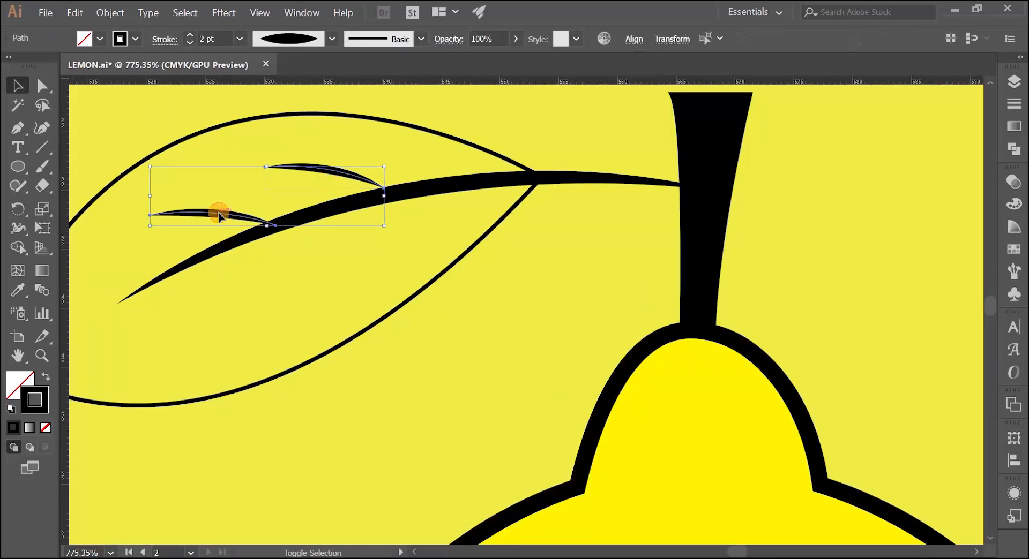
alt+drag(318, 168, 332, 262)
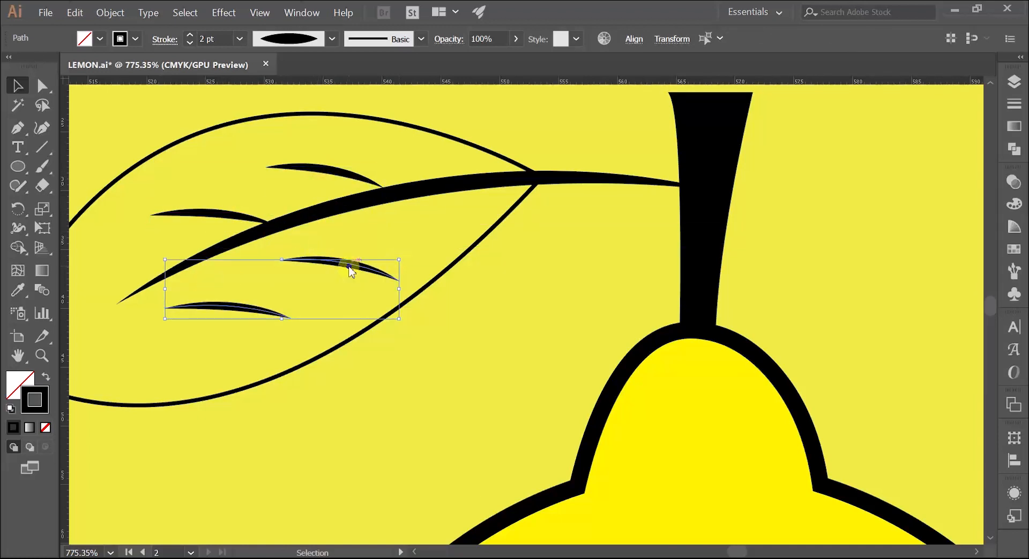
Reflect the two copied lower veins about the vertical axis
right_click(349, 269)
mouse_move(375, 422)
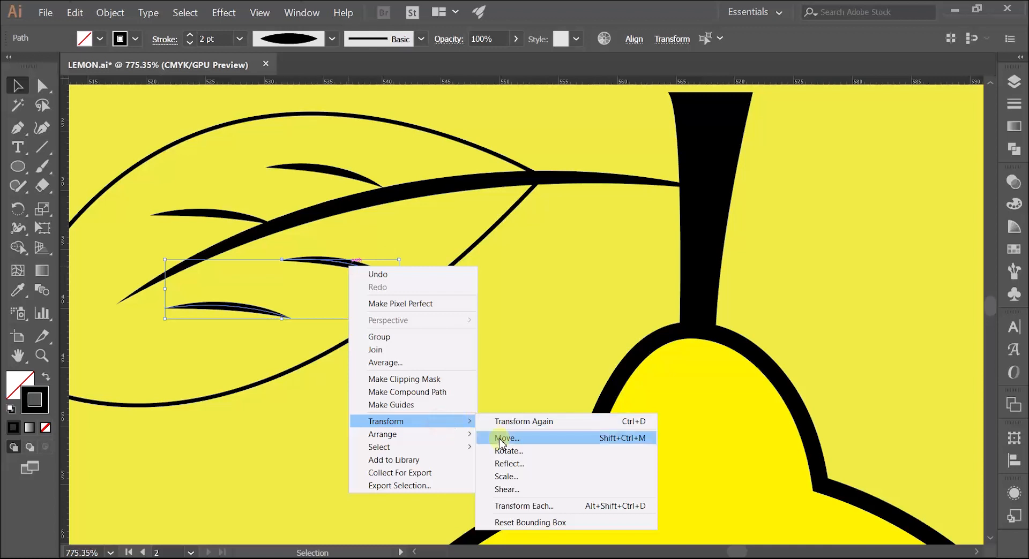
click(509, 464)
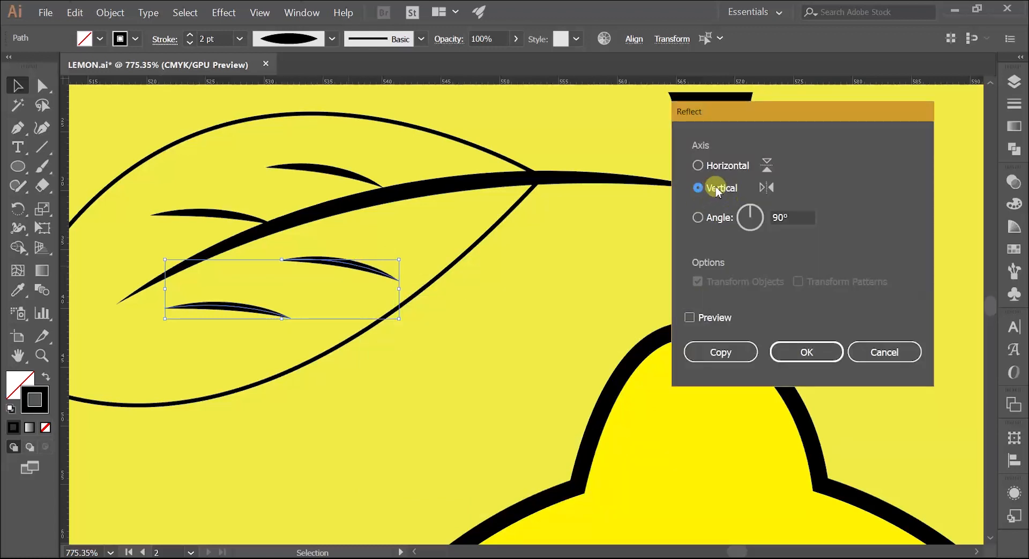
click(799, 352)
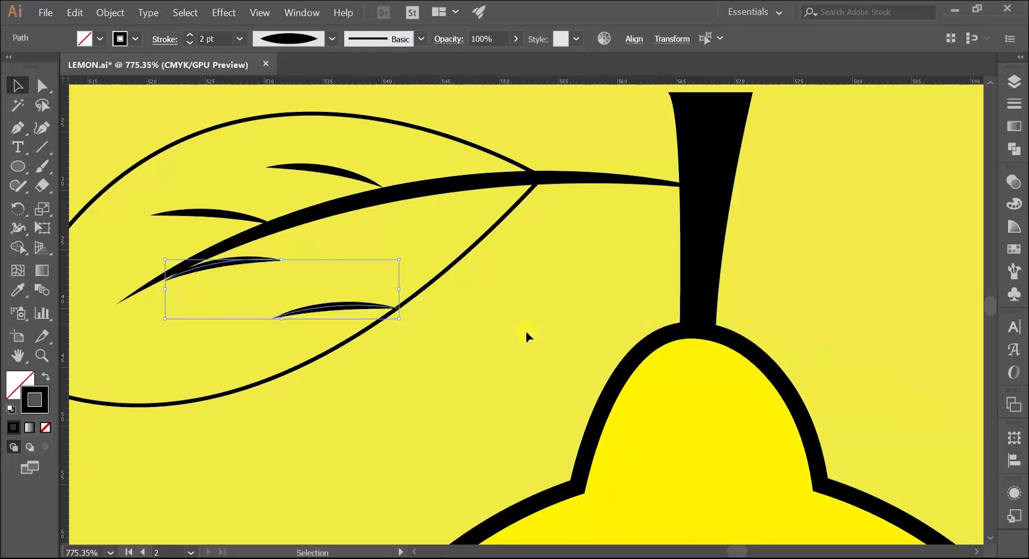
Rotate the two reflected veins to slant down toward the leaf tip and attach their upper ends to the midrib
mouse_move(403, 255)
mouse_down()
mouse_move(172, 289)
mouse_move(175, 367)
mouse_move(190, 404)
mouse_up()
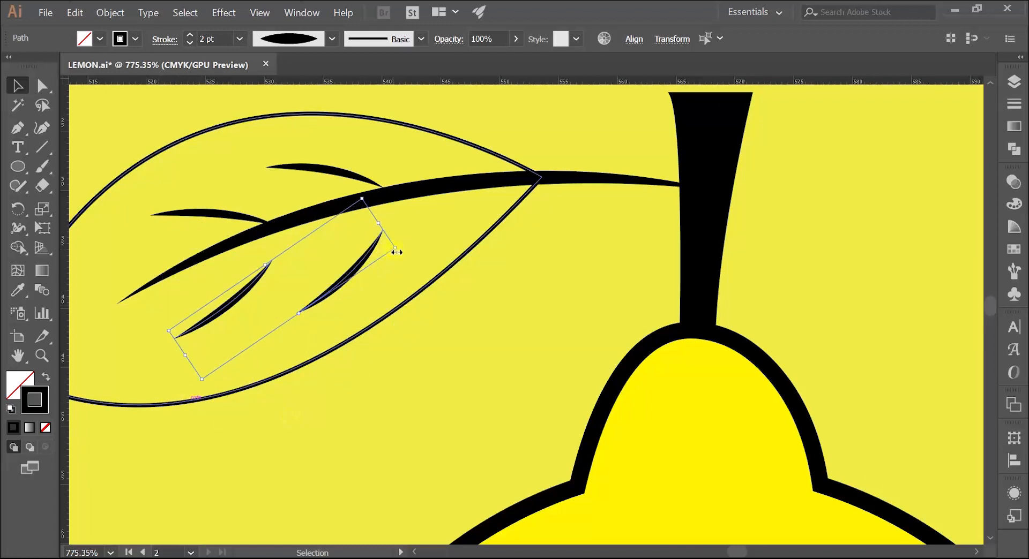
mouse_move(396, 252)
mouse_down()
mouse_move(315, 266)
mouse_move(267, 233)
mouse_up()
click(176, 131)
drag(191, 319, 202, 286)
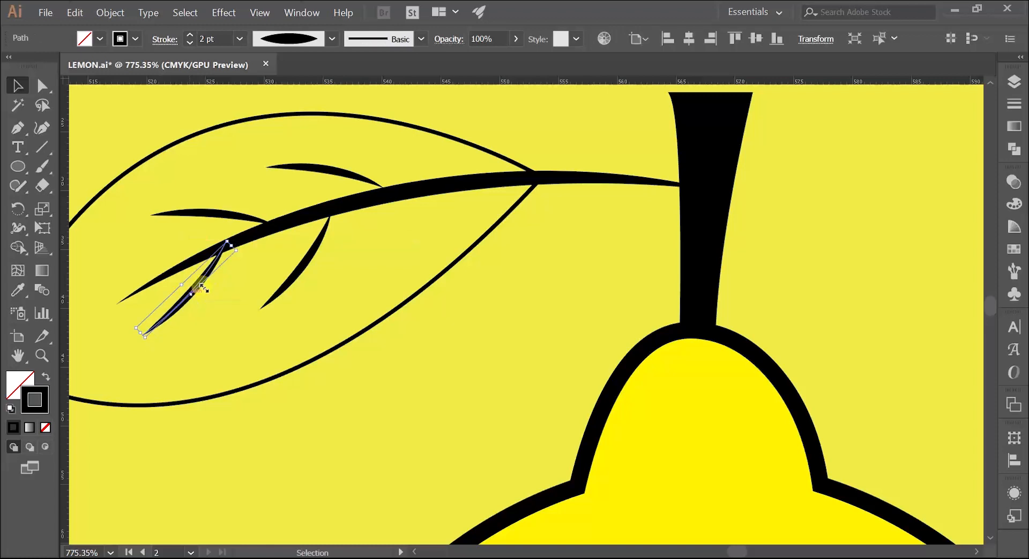
click(274, 157)
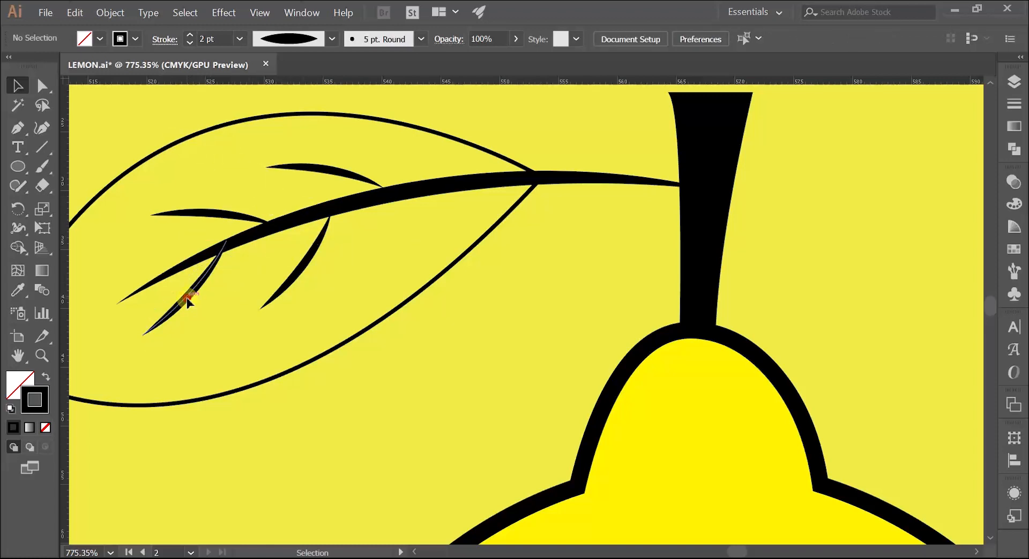
Shorten the outer lower vein to end at about X 521.0, Y 41.3 mm and slightly adjust the other lower vein's curve
key(a)
drag(143, 339, 158, 323)
drag(221, 277, 219, 276)
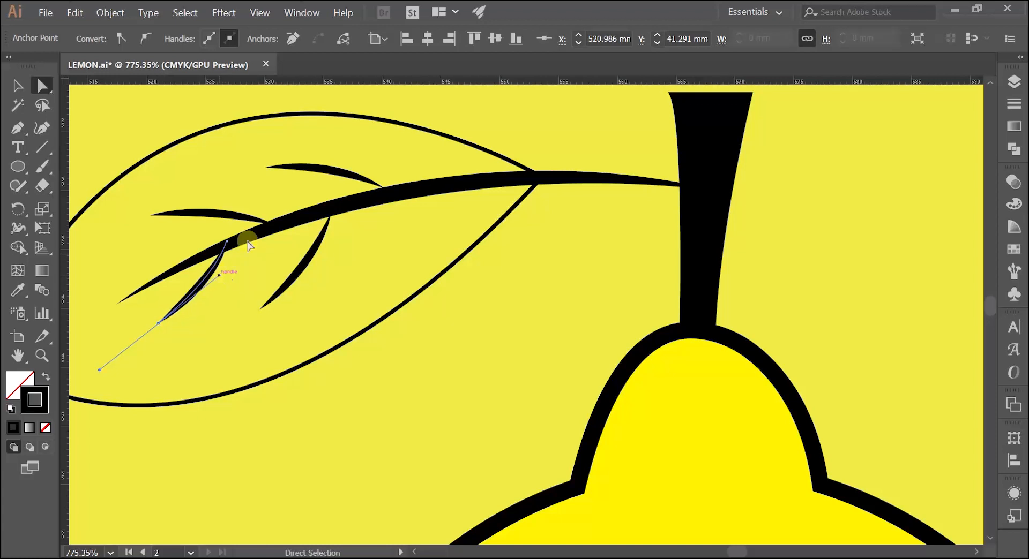
click(160, 107)
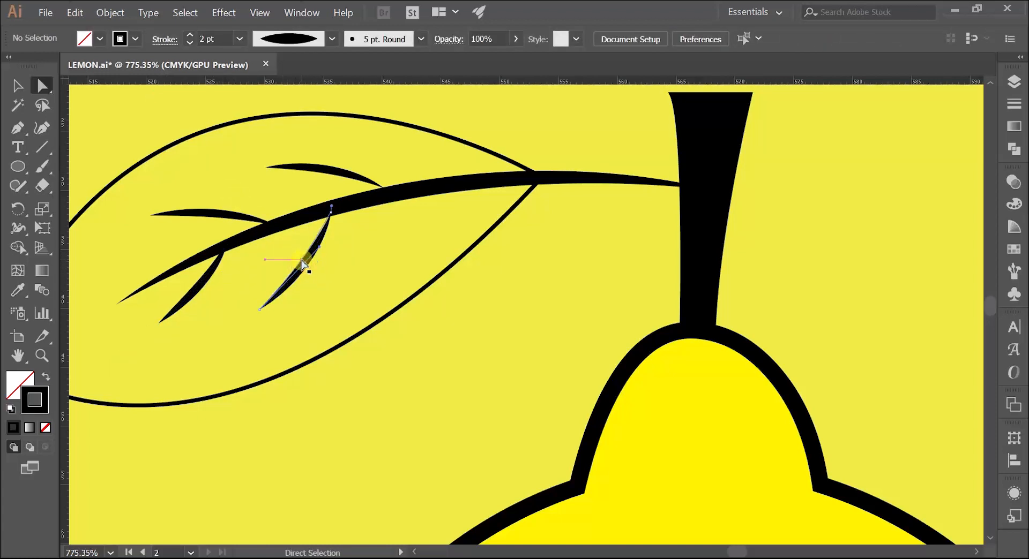
drag(302, 264, 305, 261)
click(141, 133)
Compare the new leaf's four side veins with those of the original lemon's leaf
key(z)
drag(335, 223, 328, 302)
key(space)
drag(383, 266, 523, 232)
key(space)
key(space)
drag(585, 216, 500, 247)
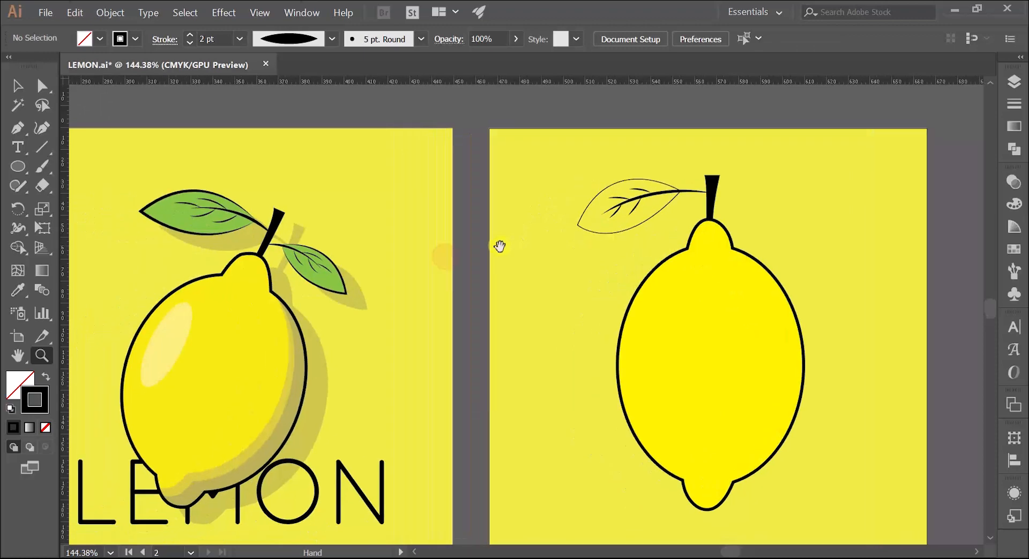
drag(603, 205, 696, 202)
key(space)
drag(696, 202, 346, 255)
drag(346, 255, 405, 251)
Shift all four side veins along the midrib toward the stem, keeping their inner ends attached to it
key(v)
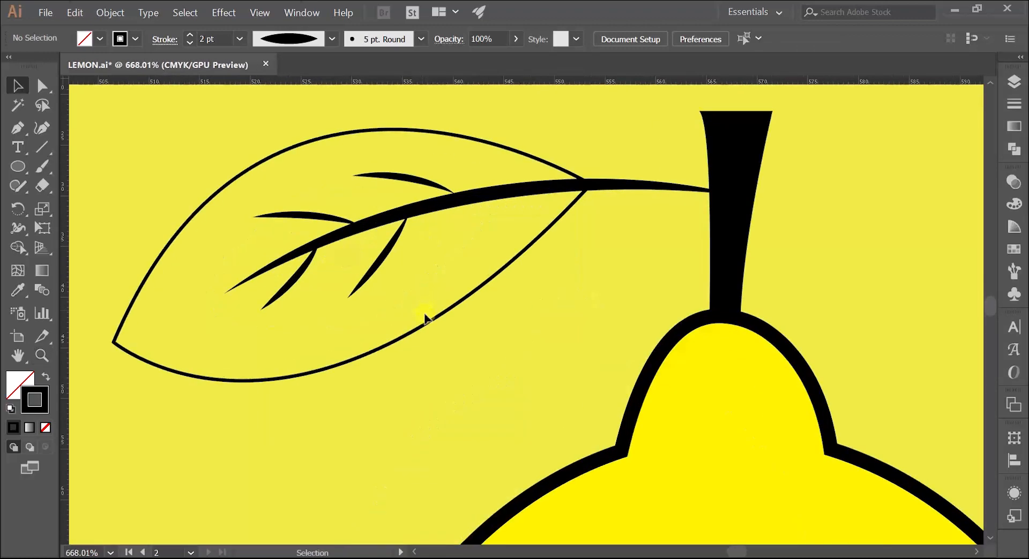
click(384, 255)
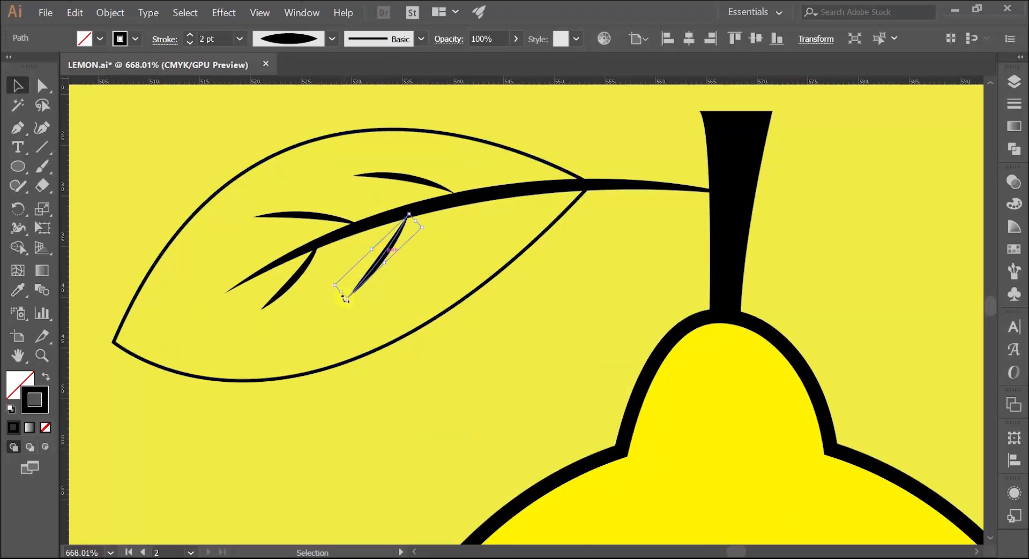
drag(425, 192, 460, 194)
drag(386, 258, 413, 240)
drag(316, 218, 342, 212)
drag(299, 279, 322, 274)
Pull the leaf outline's tip inward toward the veins and adjust the lower edge's handle to make its curve shallower
click(265, 382)
key(a)
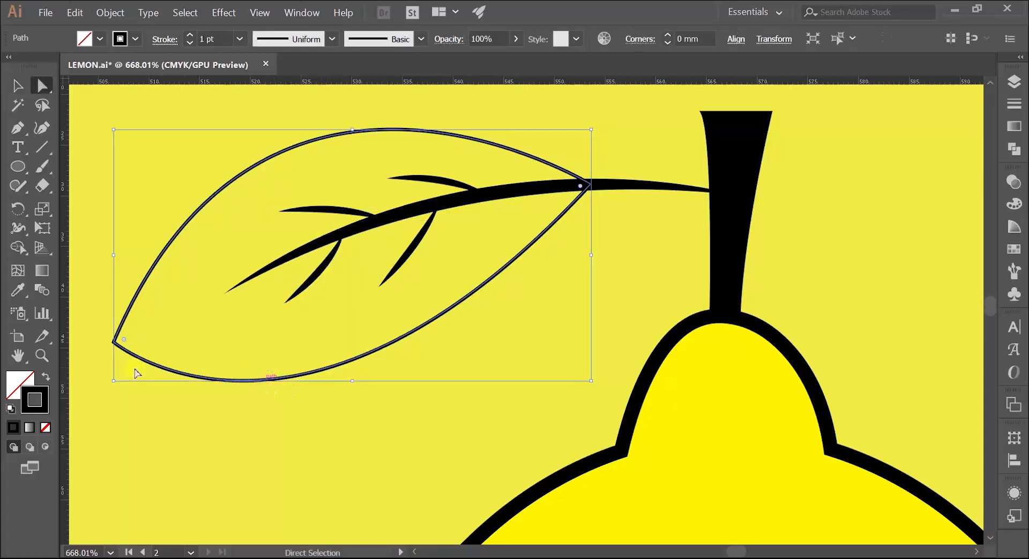
drag(114, 341, 150, 335)
key(ctrl+space)
drag(259, 305, 229, 352)
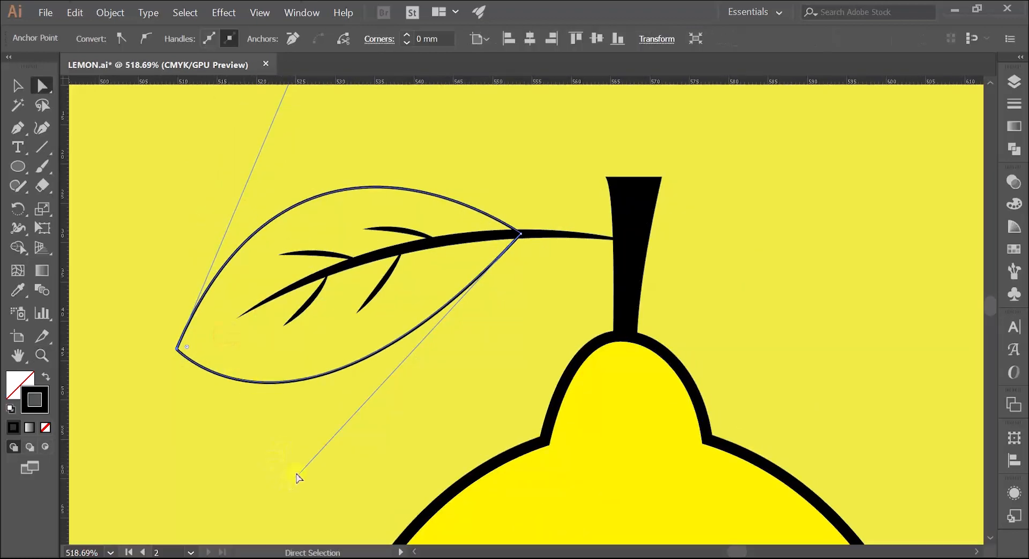
drag(298, 479, 352, 452)
click(248, 463)
Give the leaf outline a 2 pt stroke with the lens-shaped width profile
key(z)
drag(397, 375, 349, 258)
ctrl+click(334, 302)
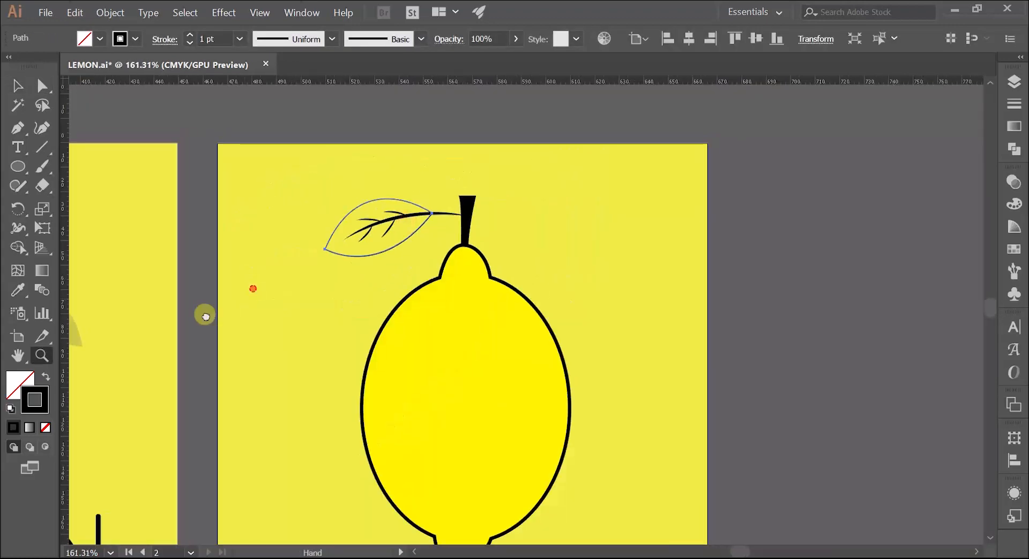
drag(253, 287, 477, 170)
key(v)
click(242, 402)
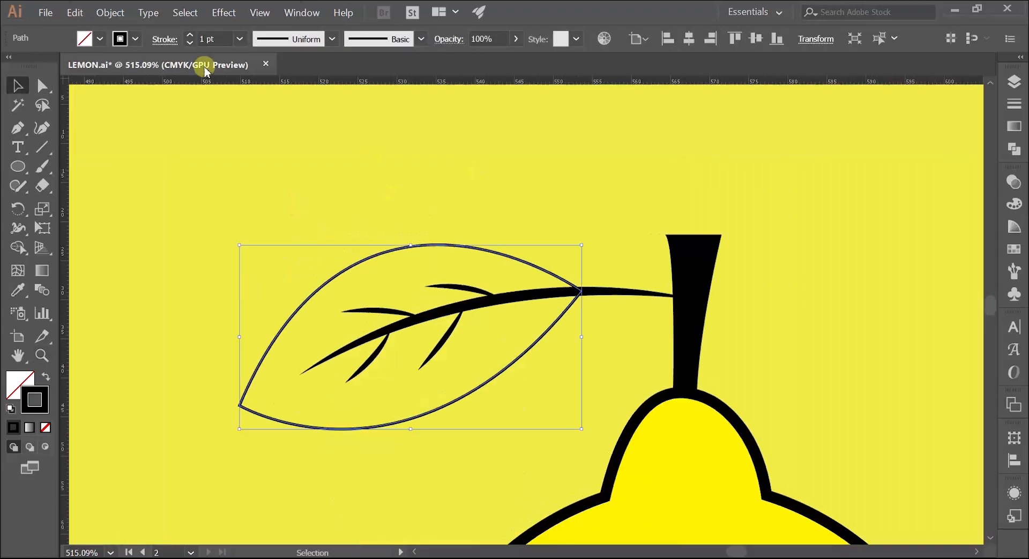
click(190, 34)
click(332, 38)
click(284, 99)
click(316, 170)
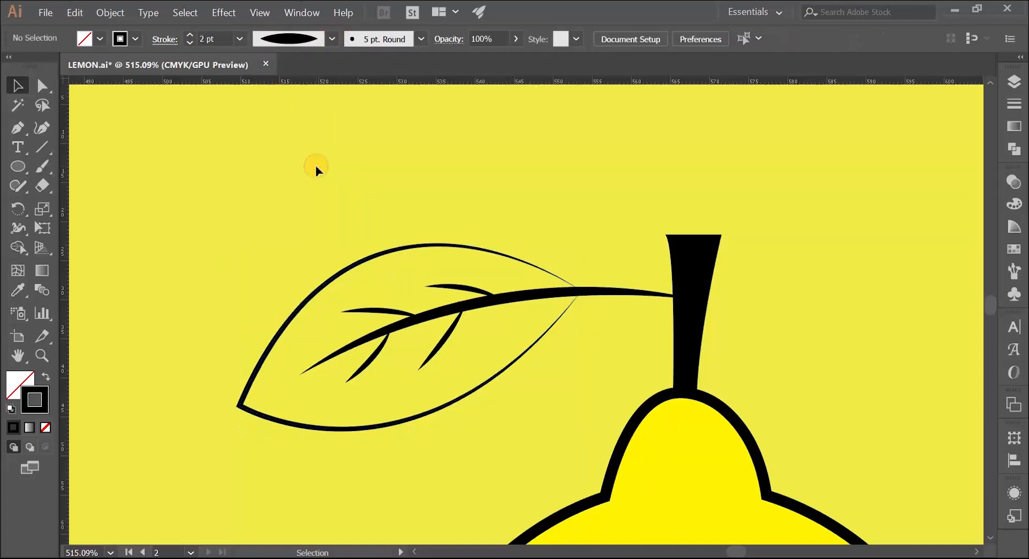
Fill the new leaf outline with the sample green swatch beside the original artboard using the Eyedropper
key(z)
drag(375, 200, 351, 210)
key(v)
click(322, 219)
key(z)
drag(323, 223, 408, 213)
drag(406, 209, 319, 259)
drag(317, 259, 364, 219)
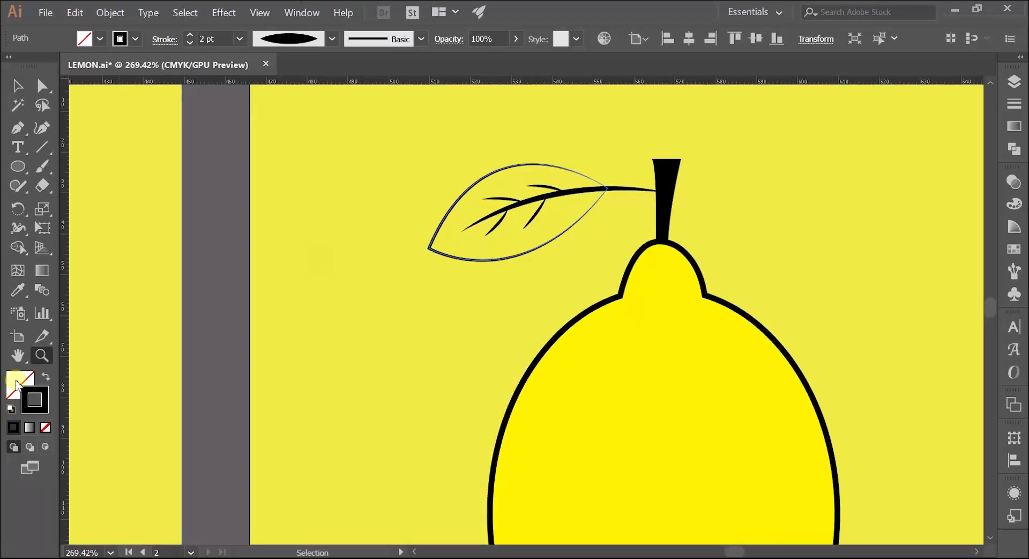
click(16, 385)
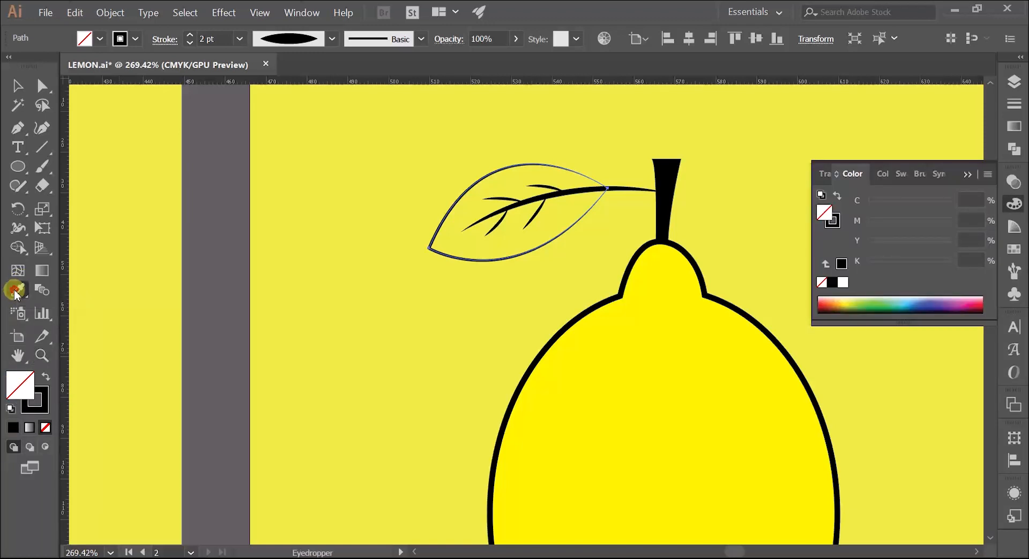
scroll(333, 231, down, 3)
drag(218, 277, 468, 255)
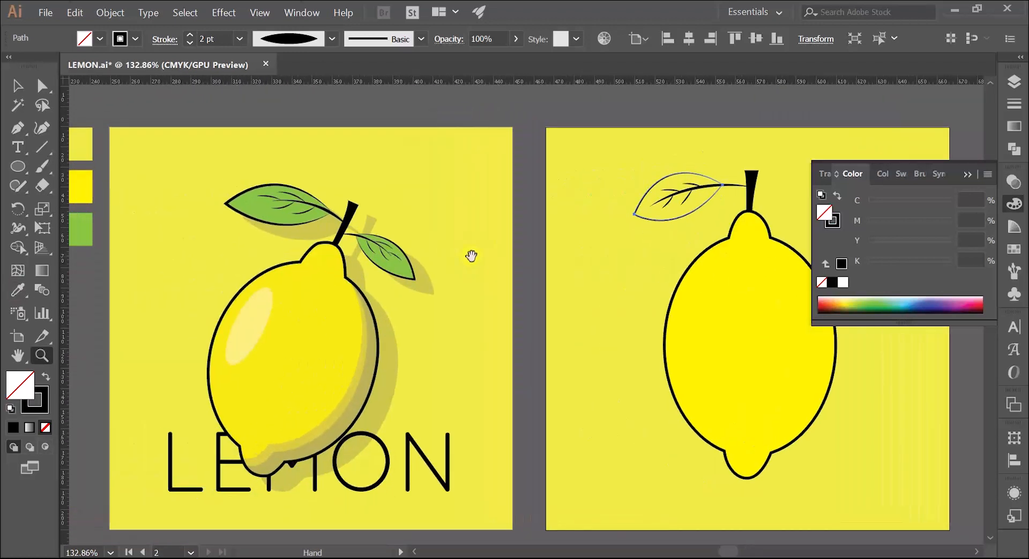
click(15, 293)
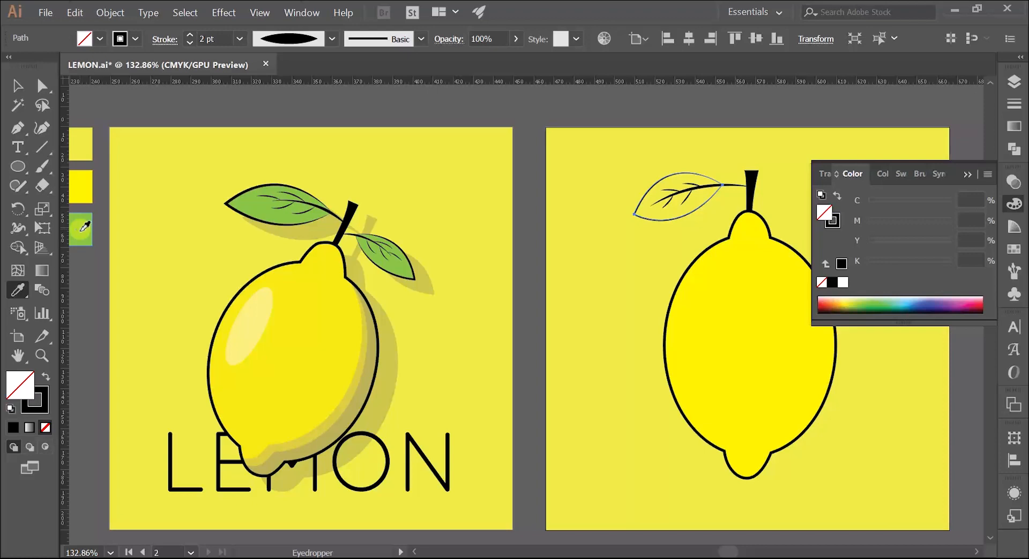
click(84, 228)
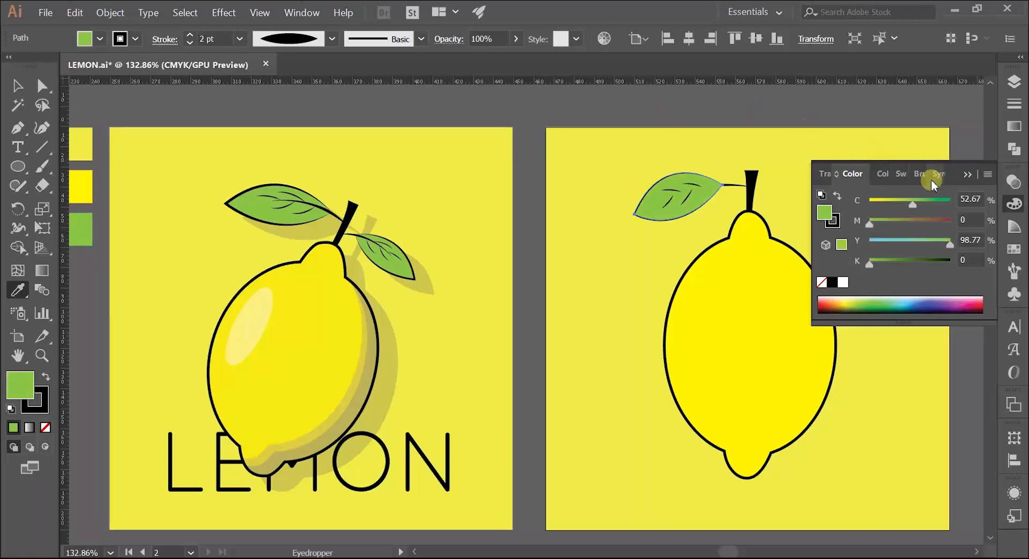
click(967, 174)
Send the green leaf shape to the back so it sits behind its veins
key(z)
drag(689, 202, 475, 238)
key(v)
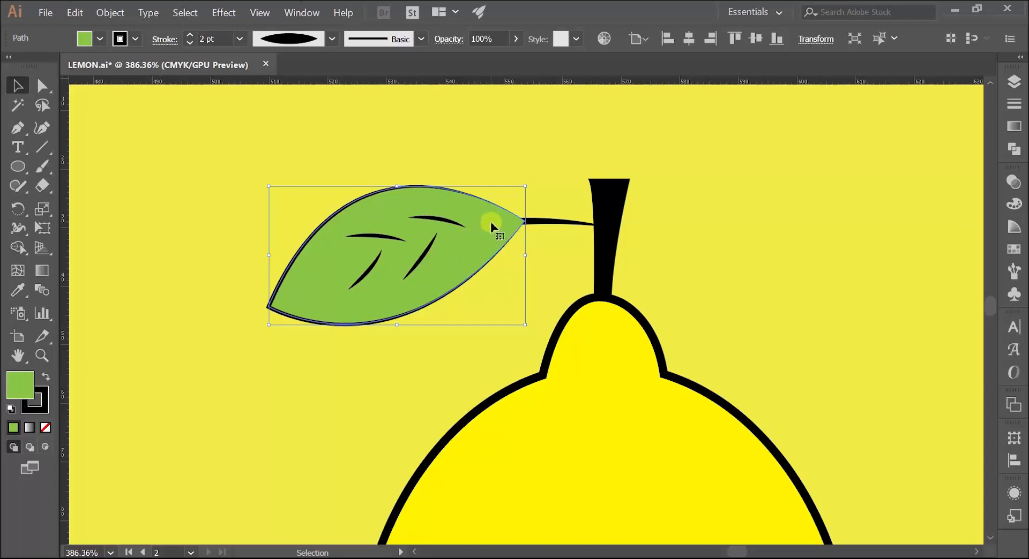
right_click(487, 227)
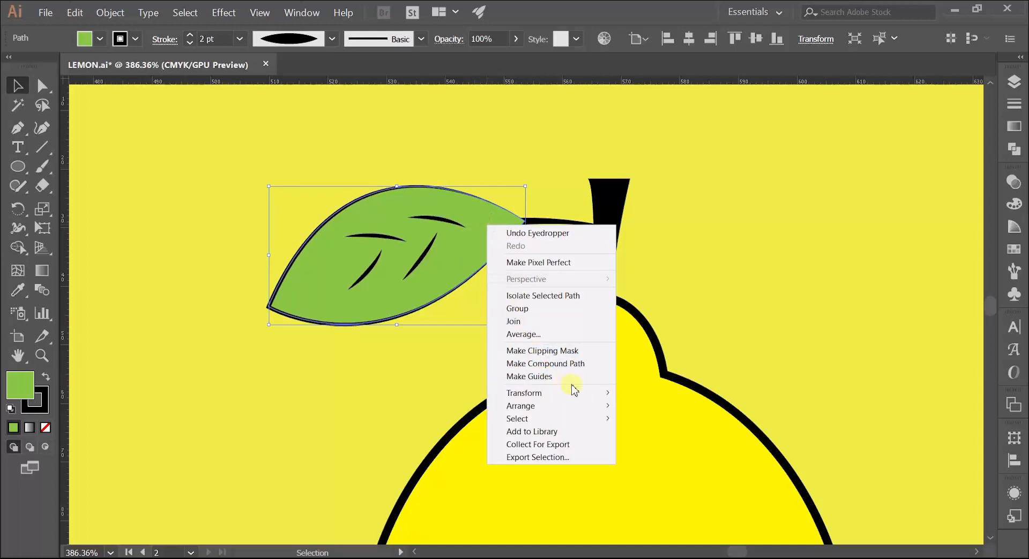
mouse_move(597, 412)
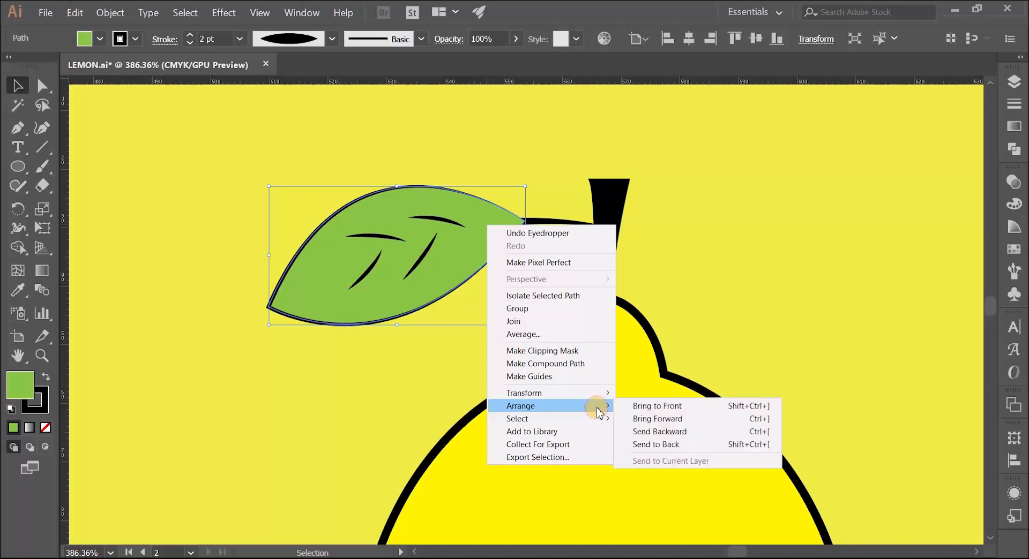
click(652, 445)
click(314, 171)
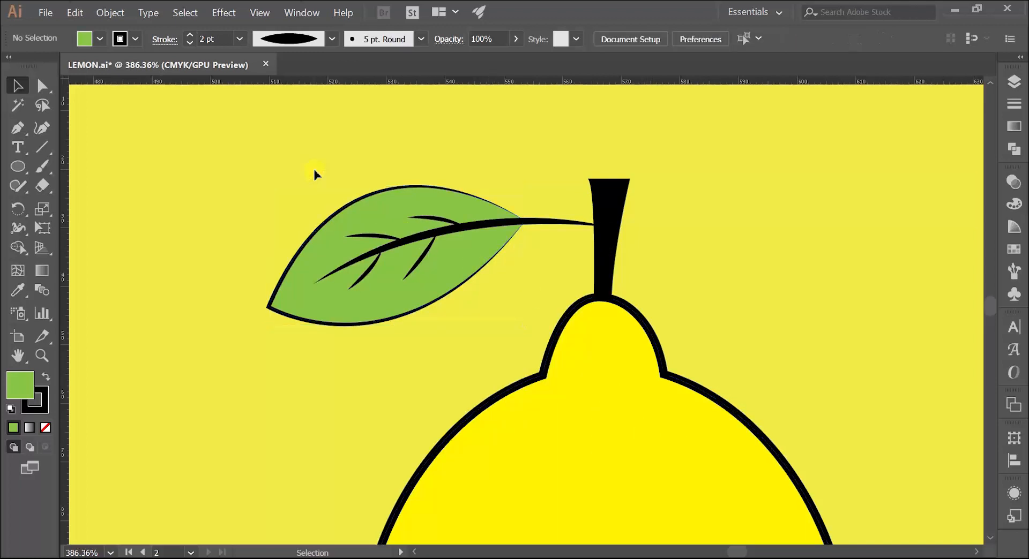
Scale the whole leaf with its veins down slightly and nudge it up, keeping its midrib attached to the stem
key(z)
drag(493, 281, 286, 244)
key(space)
drag(335, 223, 430, 203)
key(v)
key(space)
drag(159, 161, 223, 192)
key(z)
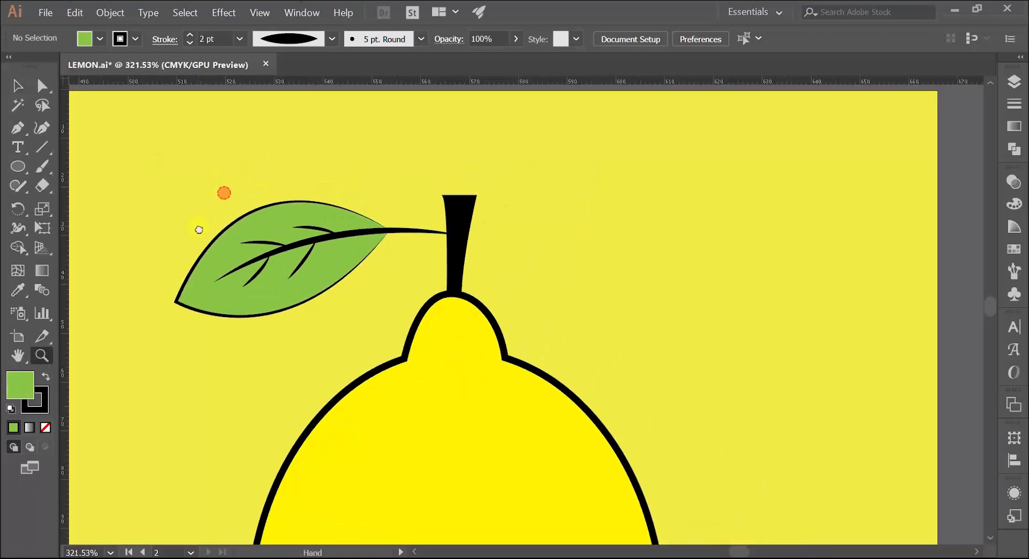
key(v)
drag(137, 182, 287, 231)
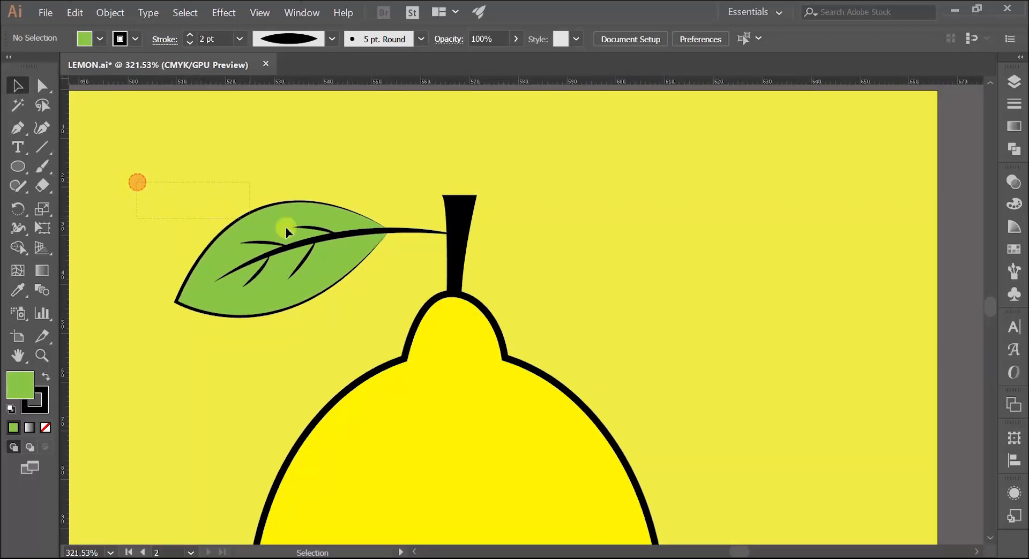
drag(418, 291, 419, 293)
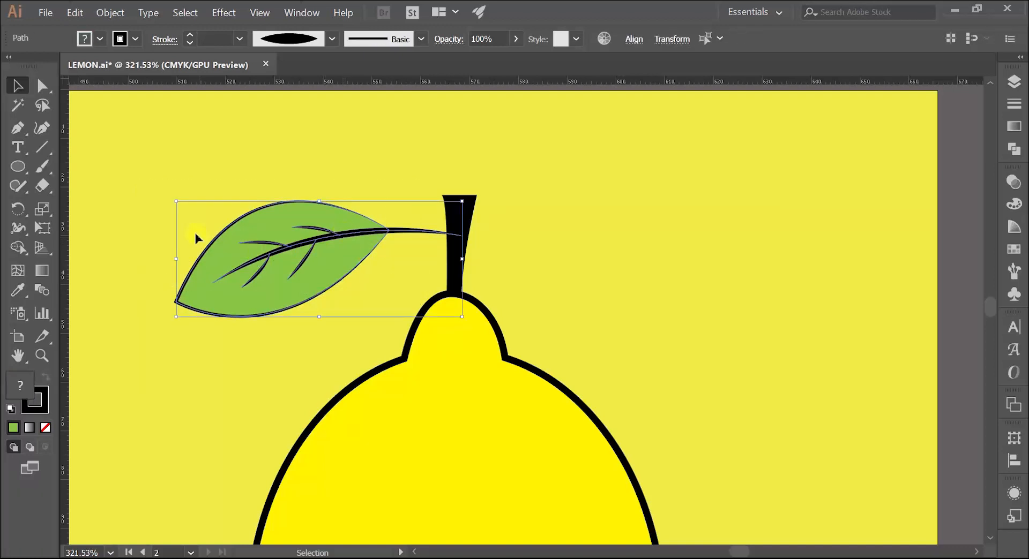
drag(178, 204, 187, 206)
drag(271, 230, 272, 224)
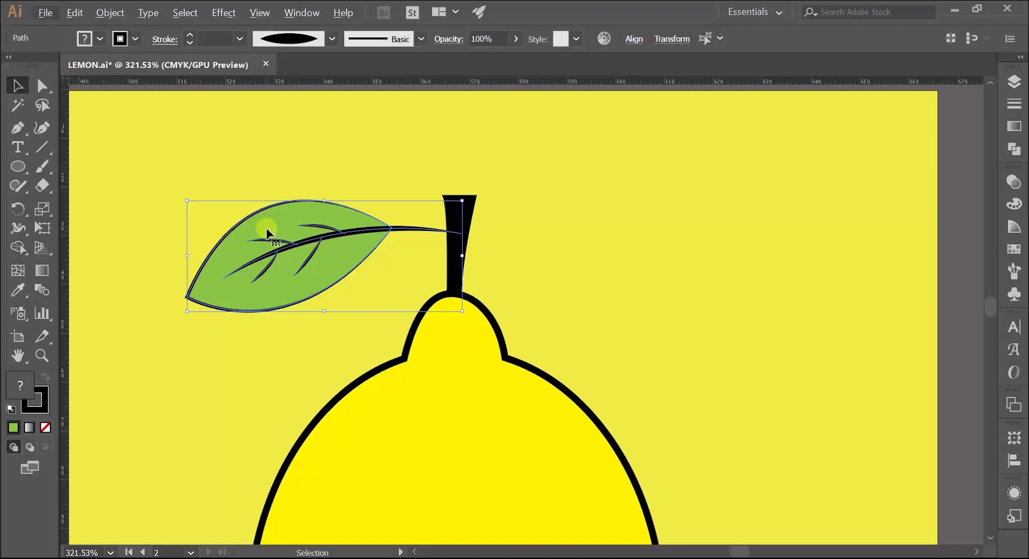
Group the leaf with its veins and place a copy on the right side of the stem
right_click(275, 224)
click(303, 294)
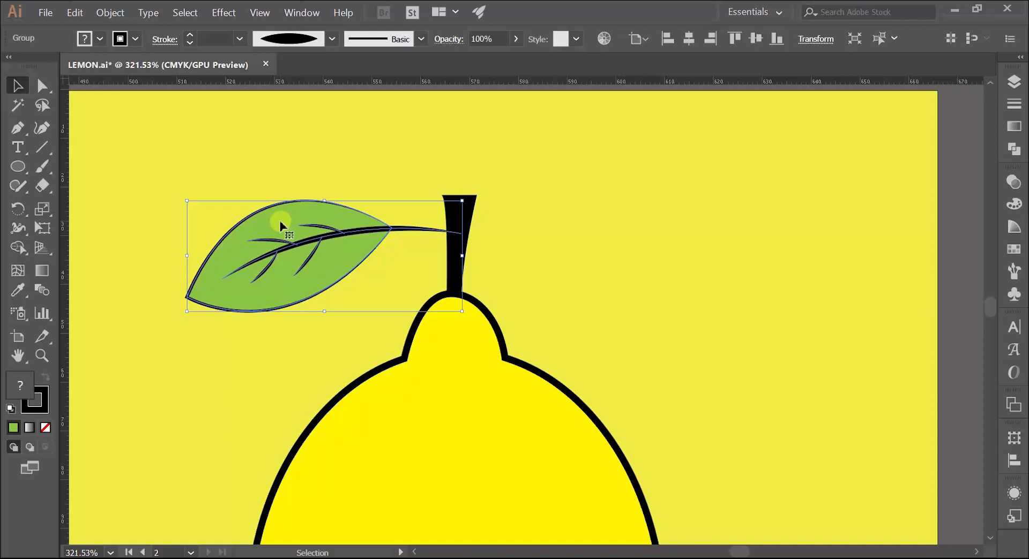
drag(279, 227, 615, 182)
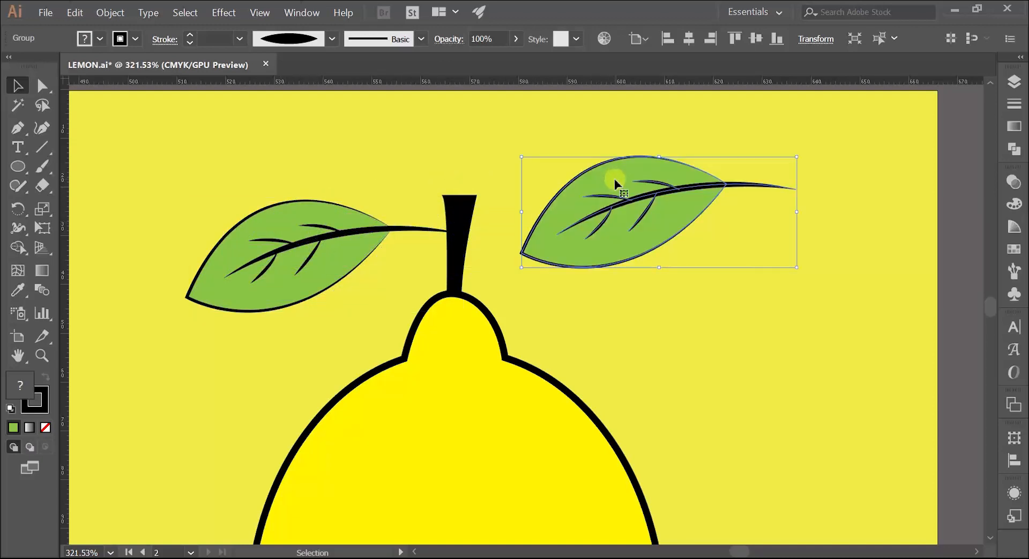
Reflect the copied leaf across the vertical axis and attach its midrib to the right side of the stem
right_click(615, 182)
mouse_move(719, 292)
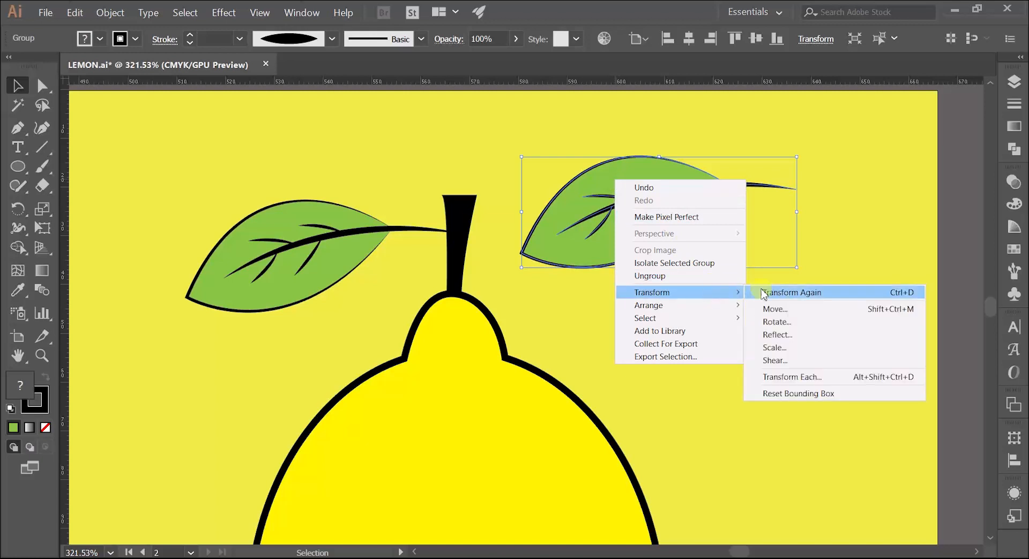
click(777, 335)
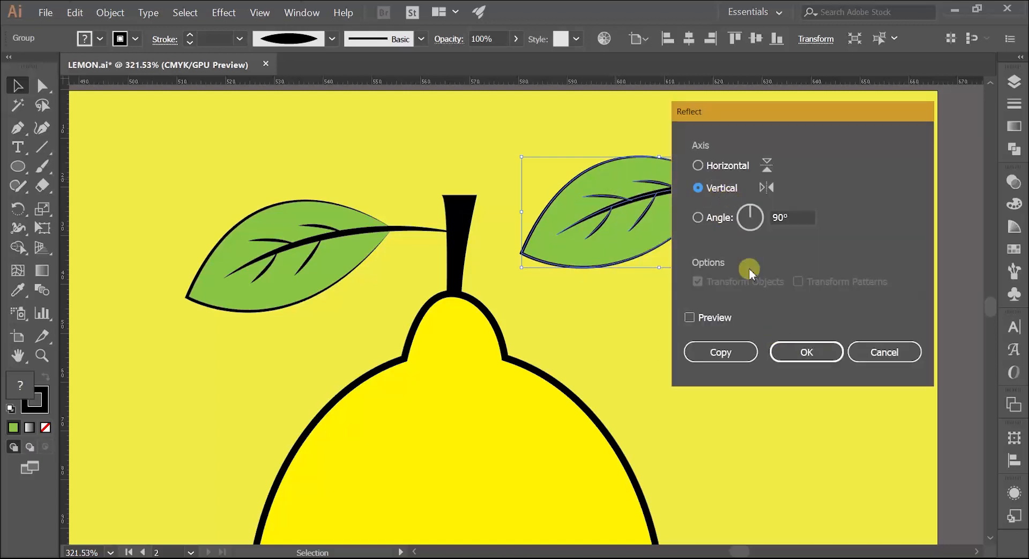
click(803, 352)
drag(661, 223, 594, 290)
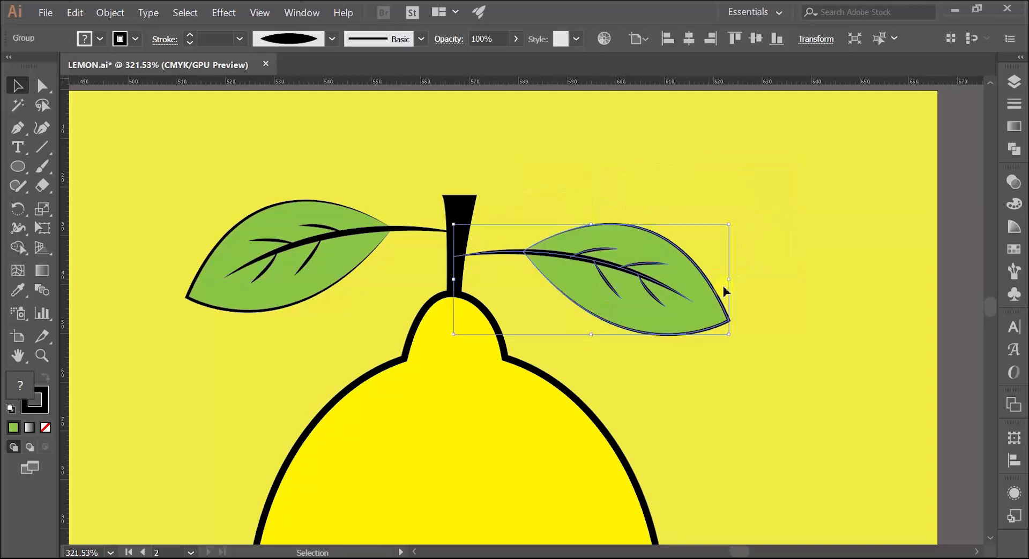
Scale the mirrored leaf down to about three quarters of its size and nudge it up slightly at the stem
drag(727, 336, 659, 322)
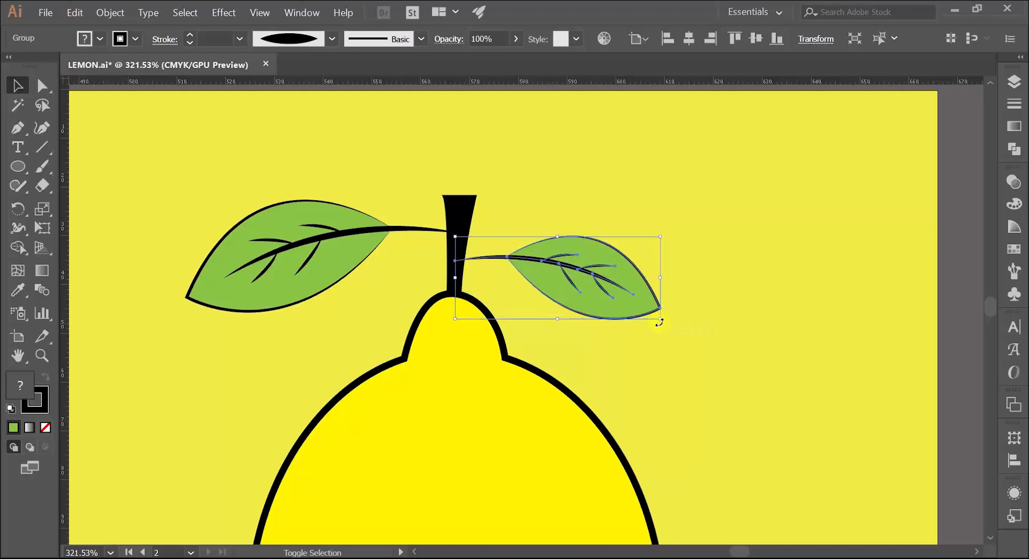
click(623, 229)
drag(570, 279, 572, 270)
click(555, 197)
Tilt the right leaf's tip slightly upward and move the left leaf slightly lower on the stem
key(z)
drag(591, 191, 437, 257)
key(space)
drag(427, 274, 366, 322)
drag(472, 251, 660, 217)
key(v)
drag(613, 298, 612, 306)
drag(714, 264, 707, 243)
drag(634, 312, 636, 302)
drag(387, 257, 389, 275)
click(369, 196)
Compare the new lemon and its two leaves with the original illustration
key(z)
drag(461, 237, 304, 269)
drag(381, 283, 309, 245)
drag(346, 251, 386, 248)
drag(384, 249, 395, 274)
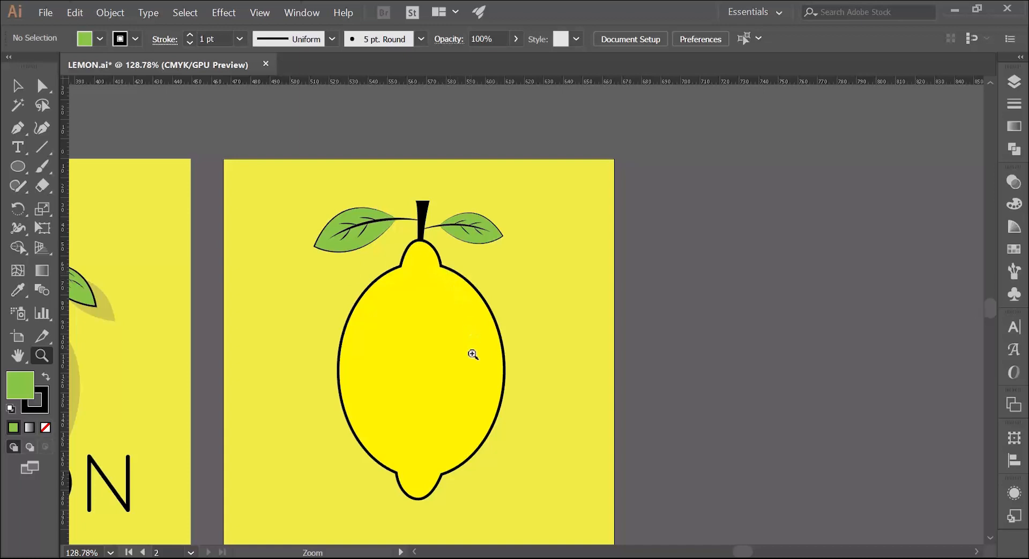
drag(323, 450, 556, 399)
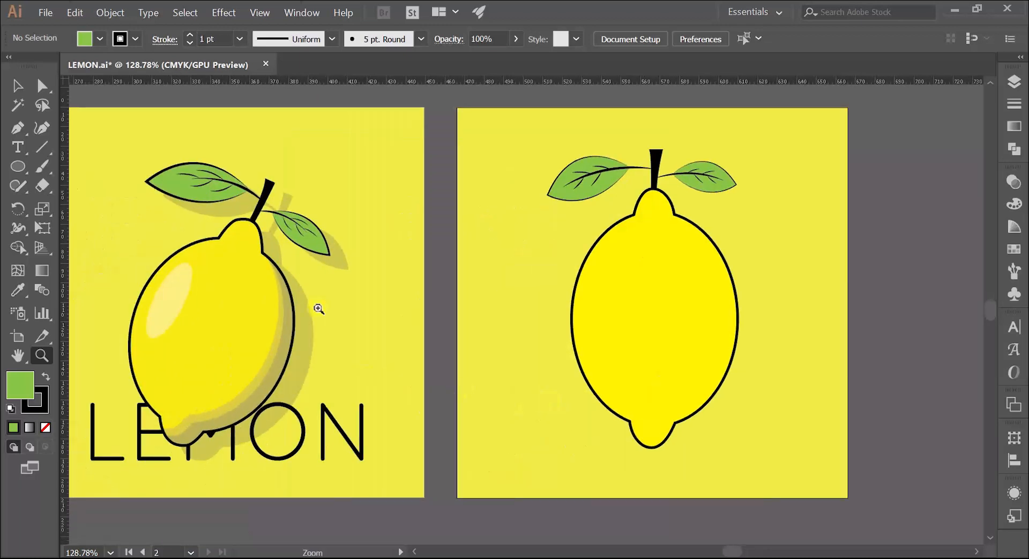
drag(494, 351, 439, 328)
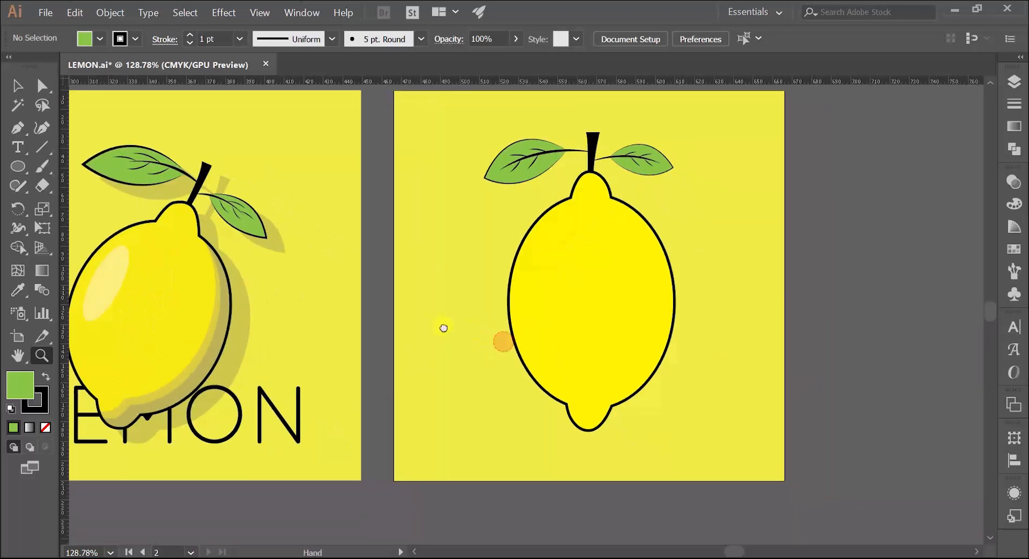
drag(370, 323, 310, 327)
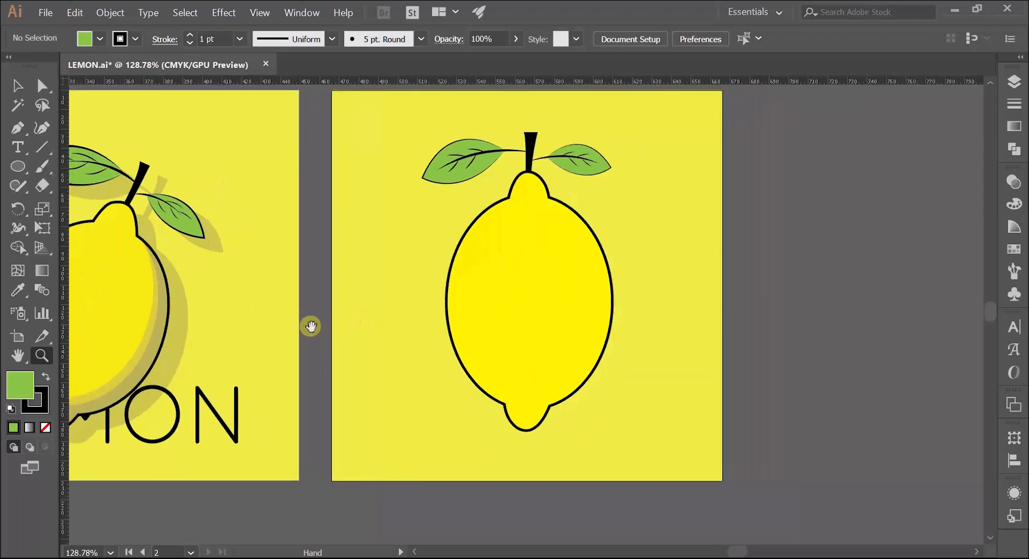
Duplicate the lemon body onto the empty canvas to the right of the new artboard
click(549, 243)
key(v)
click(399, 304)
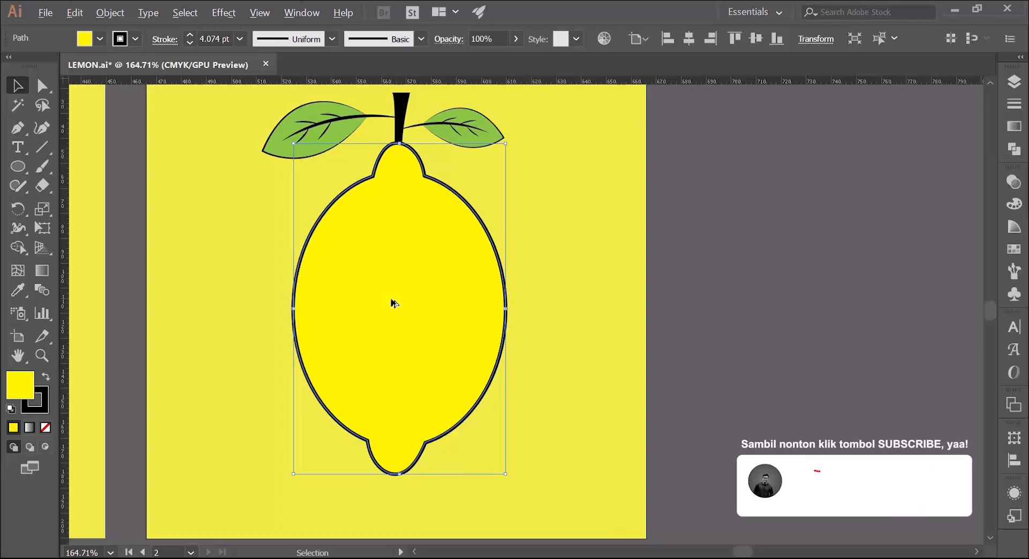
drag(392, 303, 750, 239)
click(829, 241)
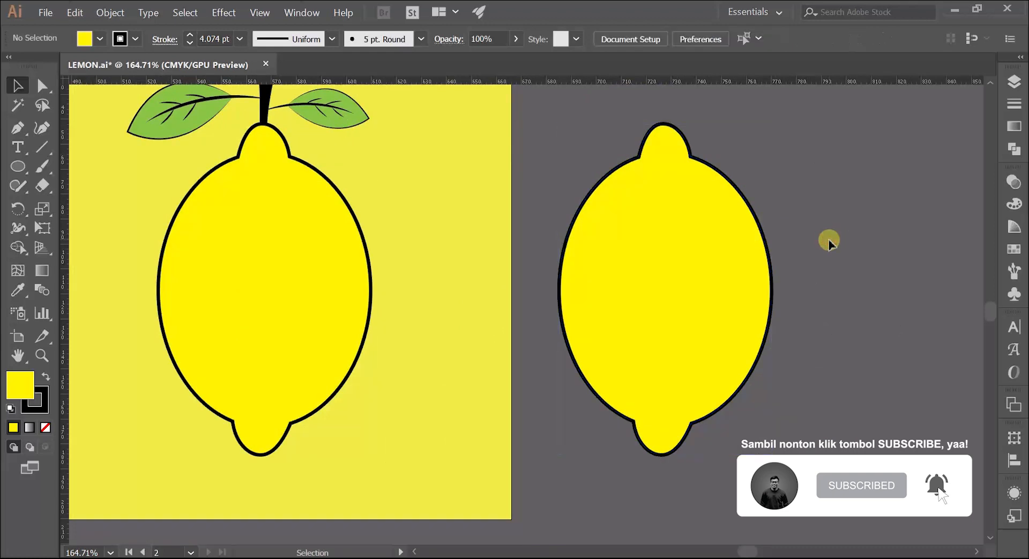
Align the strokes of both the lemon body and its copy to the outside
click(290, 268)
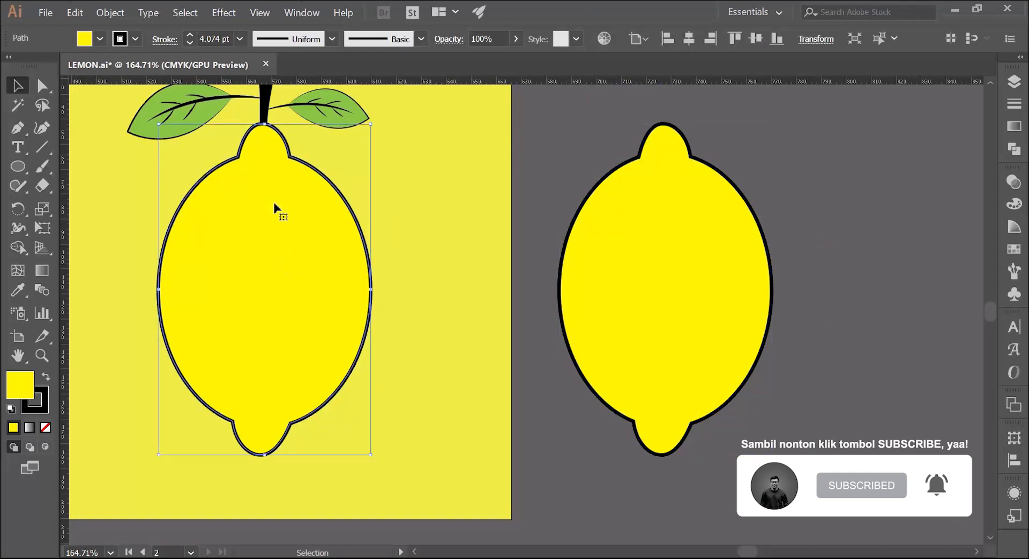
click(164, 41)
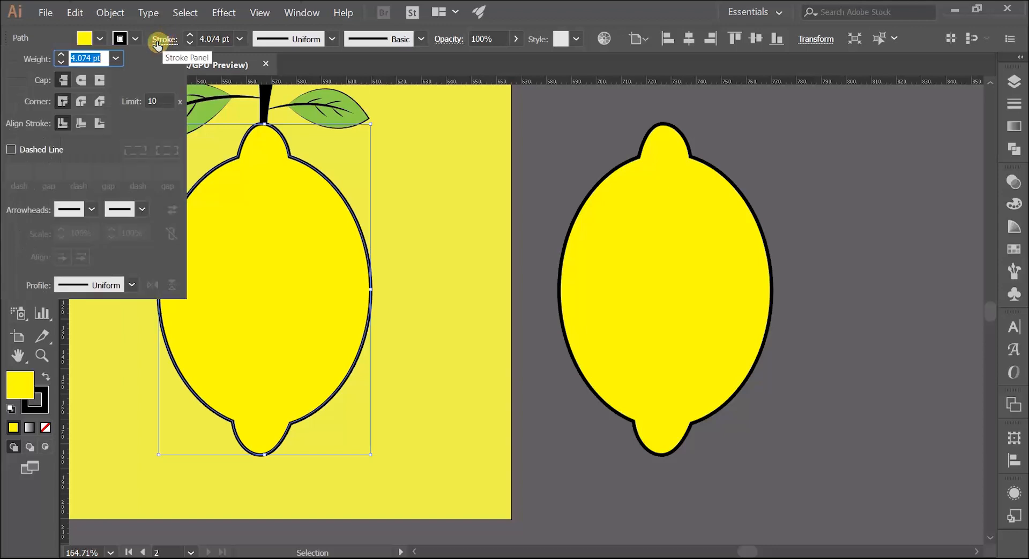
click(99, 125)
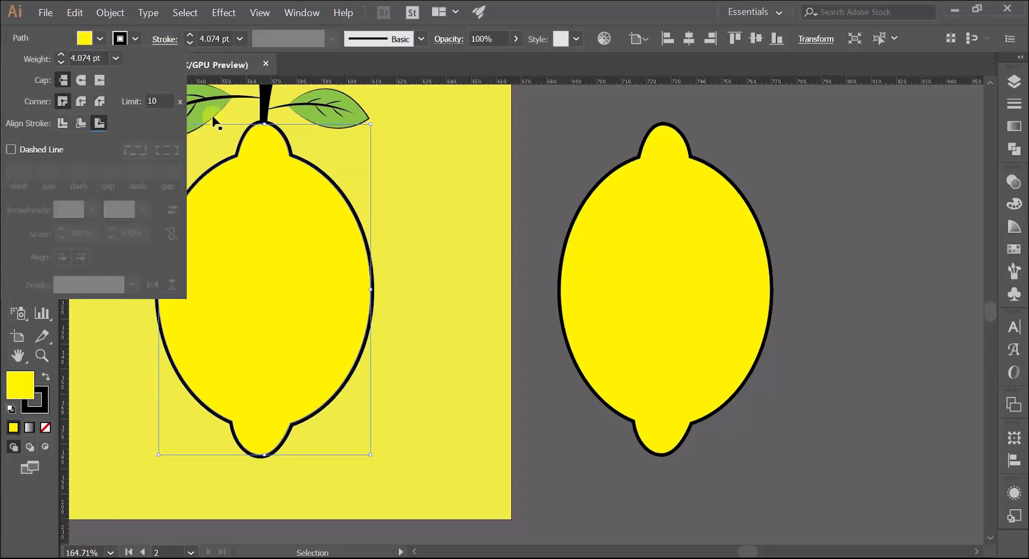
click(654, 229)
click(164, 39)
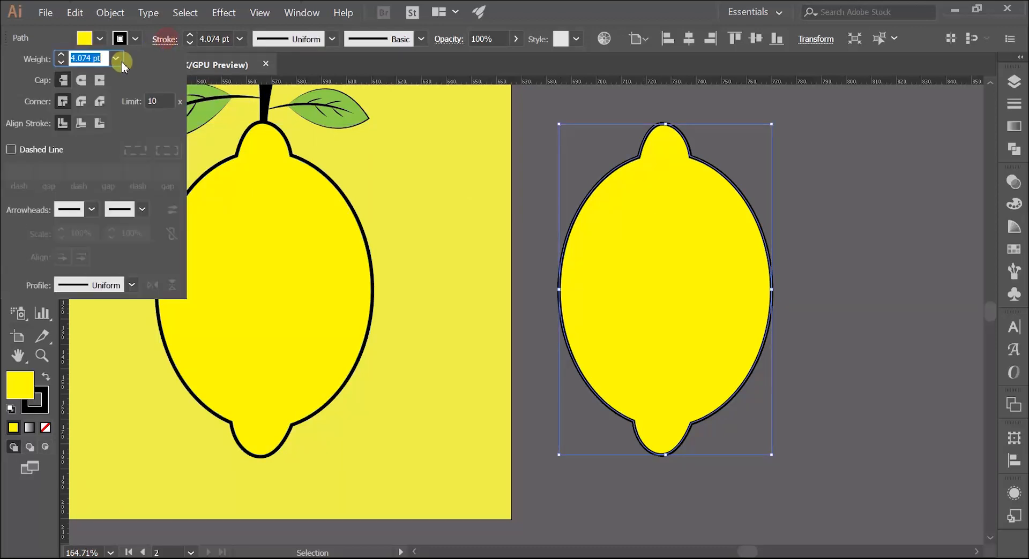
click(98, 125)
click(543, 193)
Remove the stroke from the lemon copy beside the artboard, keeping only its yellow fill
click(642, 236)
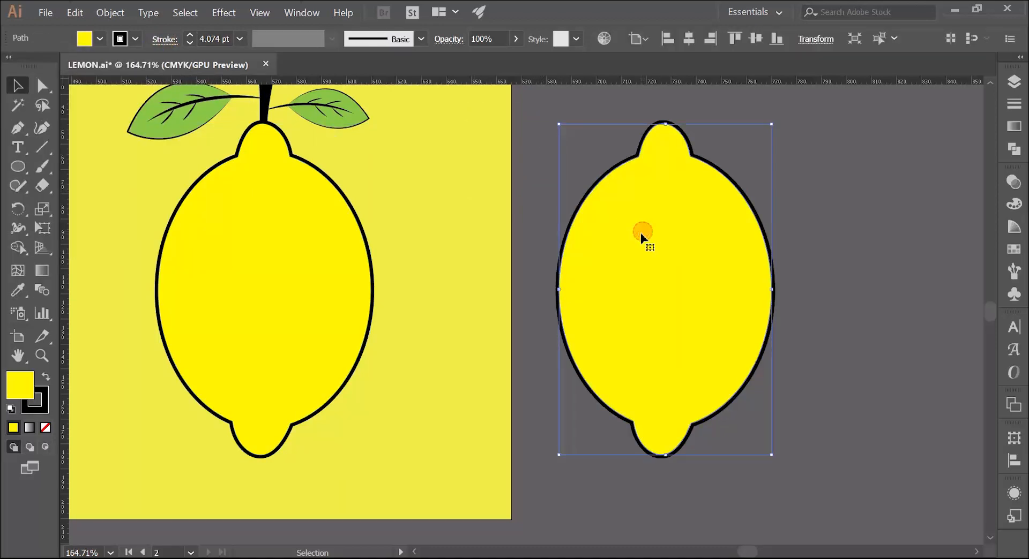
click(34, 399)
click(45, 427)
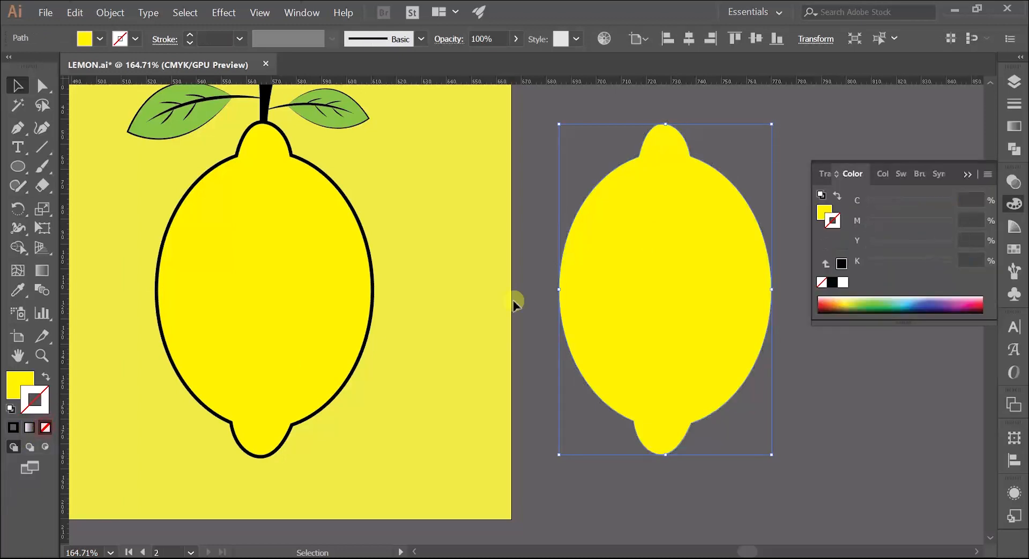
click(969, 174)
click(866, 164)
Place a duplicate of the strokeless lemon over itself, offset slightly up and to the left
click(697, 280)
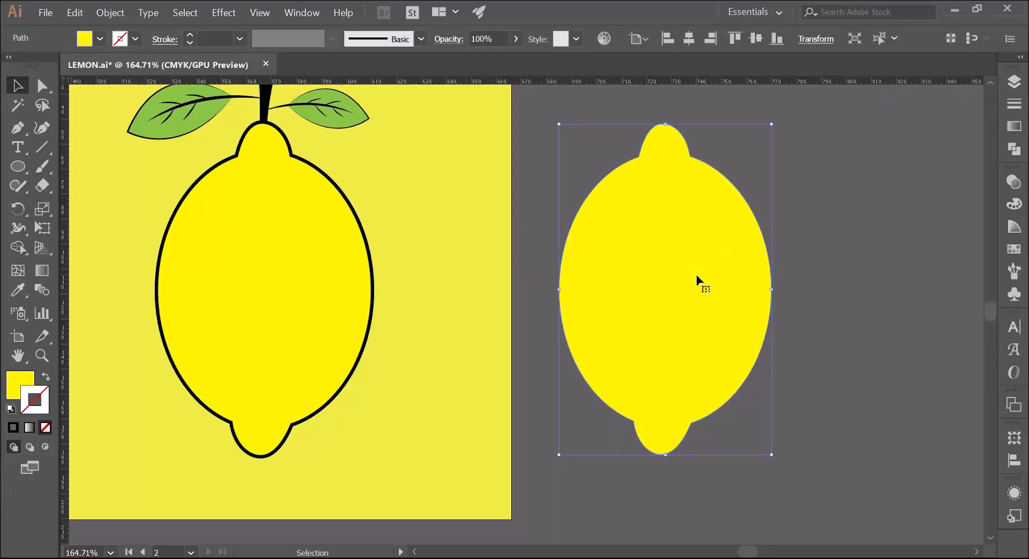
mouse_move(688, 317)
mouse_down()
mouse_move(665, 317)
mouse_move(673, 306)
mouse_up()
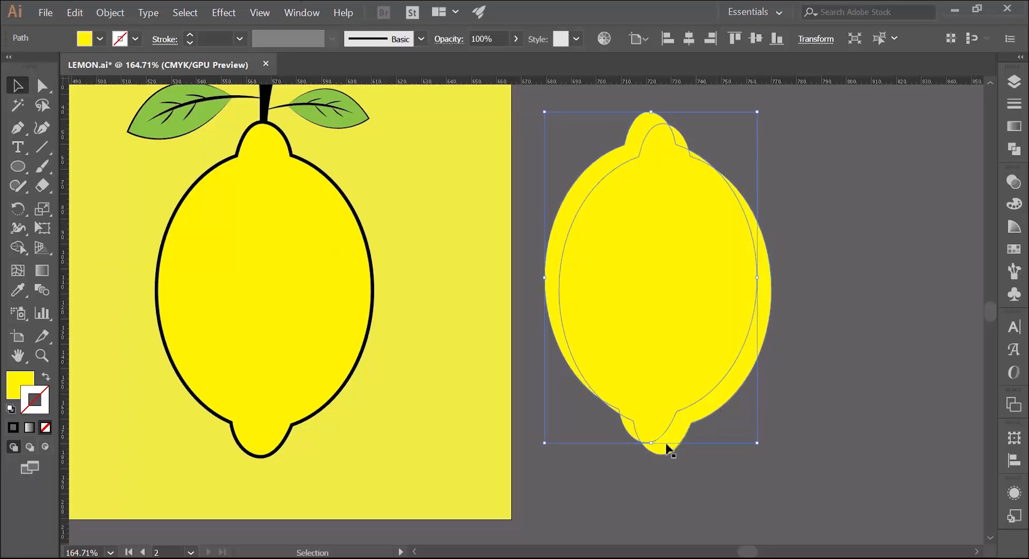
drag(499, 460, 721, 417)
drag(384, 427, 537, 429)
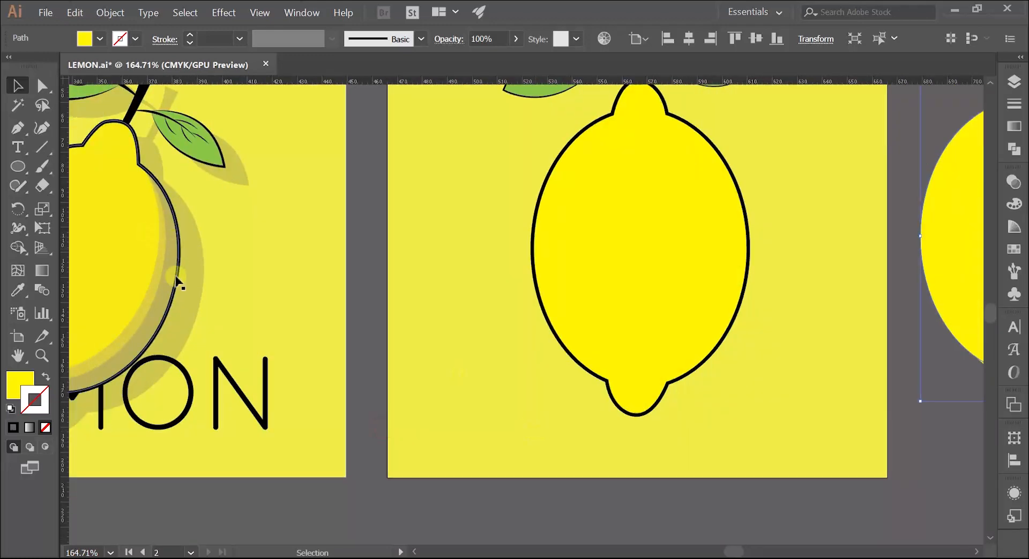
drag(175, 303, 230, 286)
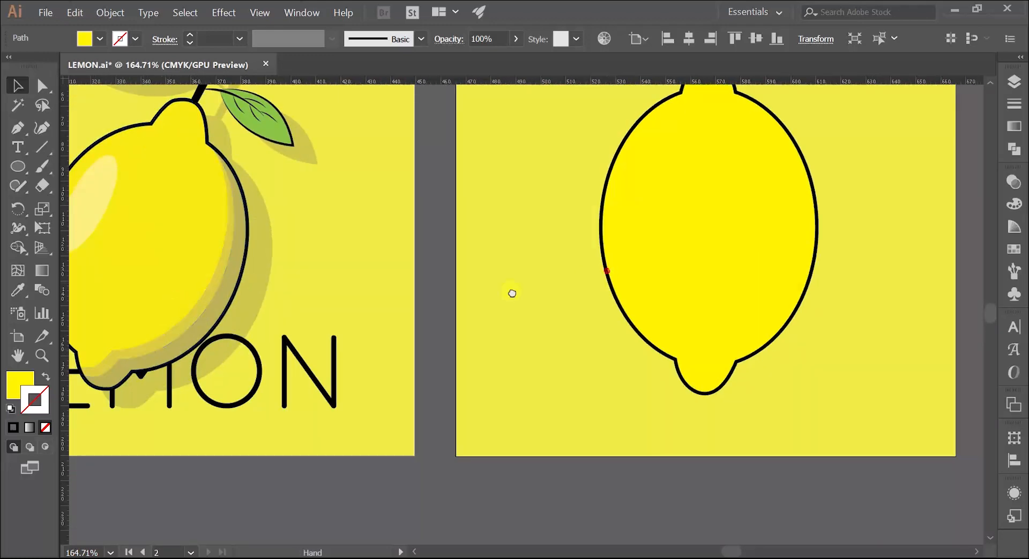
Place a third duplicate of the strokeless lemon over the other two, offset slightly further up and to the left
drag(606, 271, 353, 307)
drag(761, 283, 469, 276)
drag(593, 262, 624, 272)
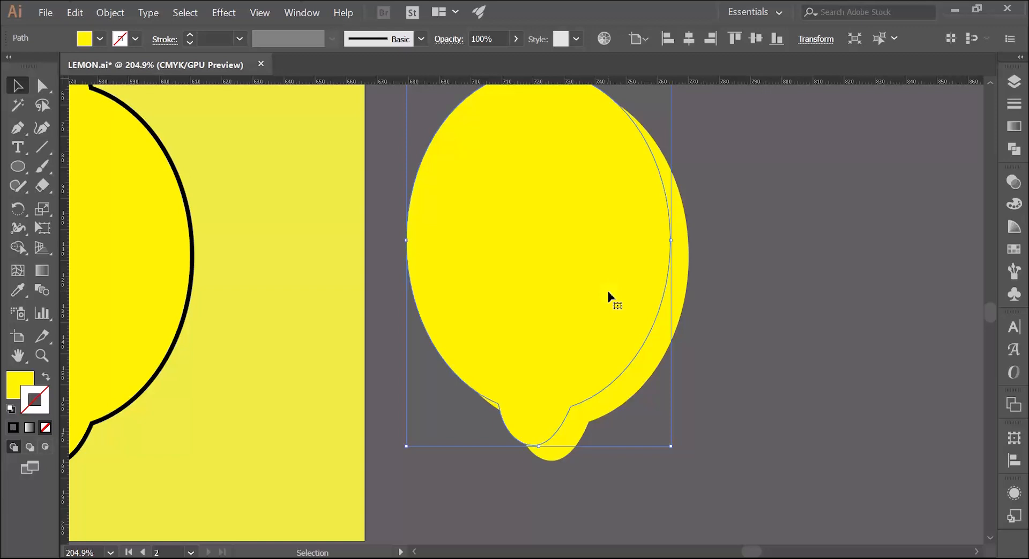
drag(606, 294, 591, 282)
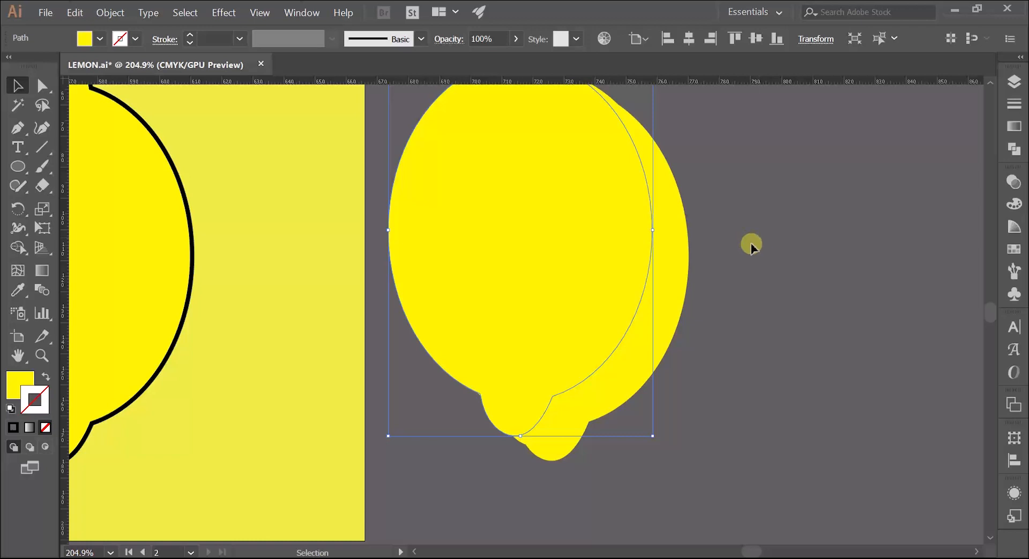
click(782, 263)
Fill the middle lemon of the stack with light blue and the front one with green
click(645, 320)
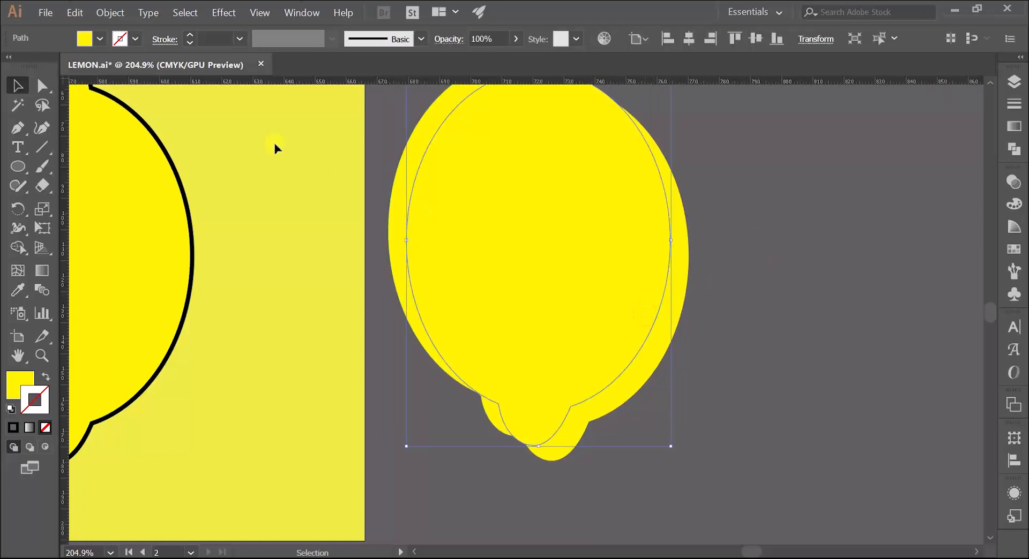
click(100, 39)
click(88, 67)
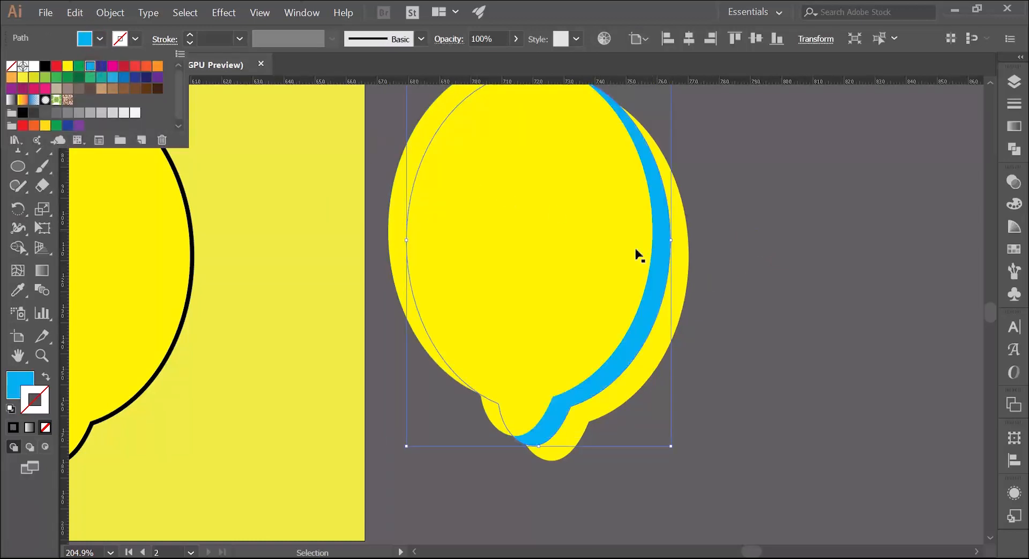
key(Escape)
click(575, 271)
click(99, 39)
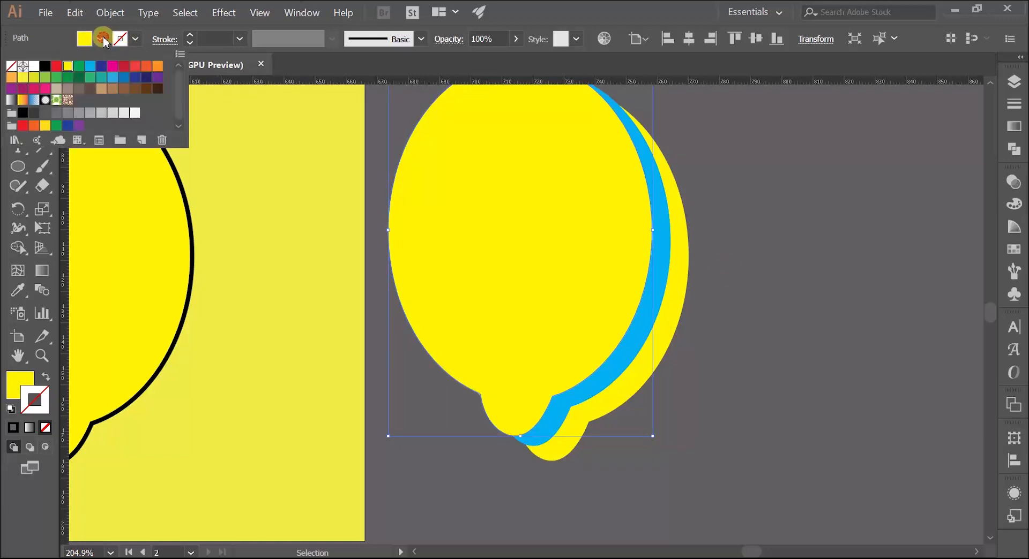
click(79, 68)
click(826, 292)
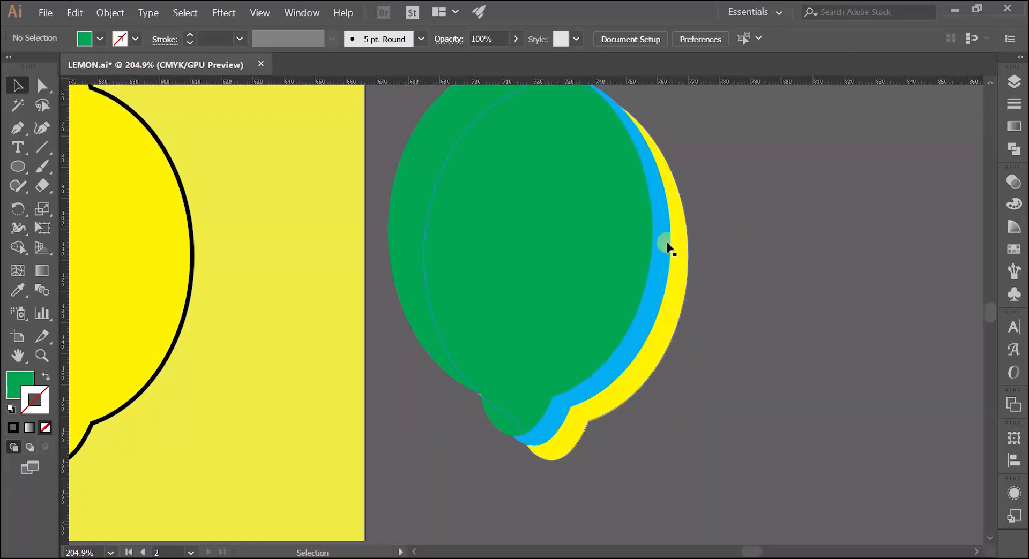
Move the green lemon slightly to the right to narrow the visible blue band
click(602, 321)
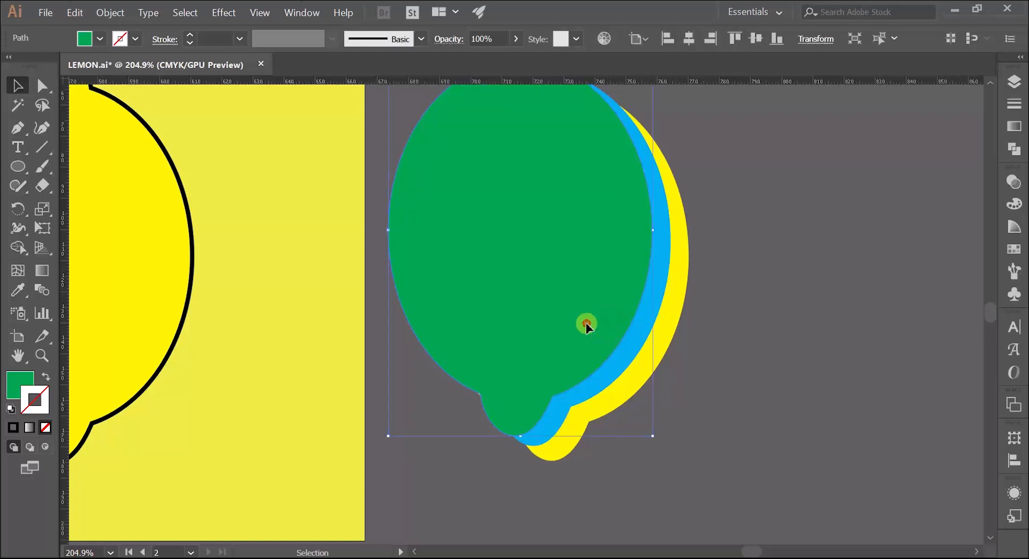
drag(586, 322, 593, 323)
click(752, 306)
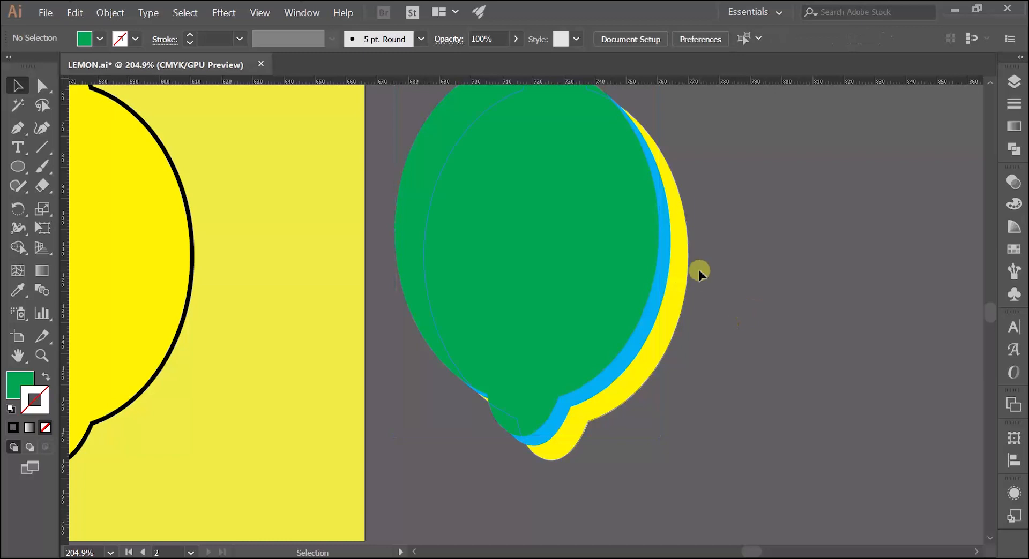
Examine the offset bands between the three stacked lemons along their right edges and lower tips
key(z)
drag(510, 436, 500, 438)
drag(392, 473, 754, 356)
drag(741, 289, 471, 308)
drag(654, 327, 543, 303)
key(v)
key(z)
drag(542, 307, 551, 349)
key(v)
key(z)
key(v)
key(z)
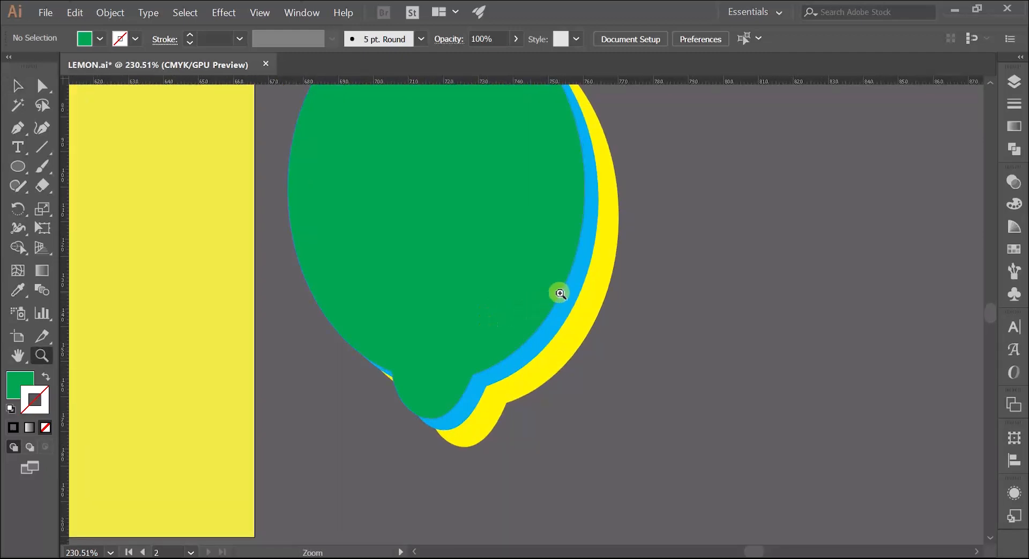
drag(557, 295, 517, 361)
key(v)
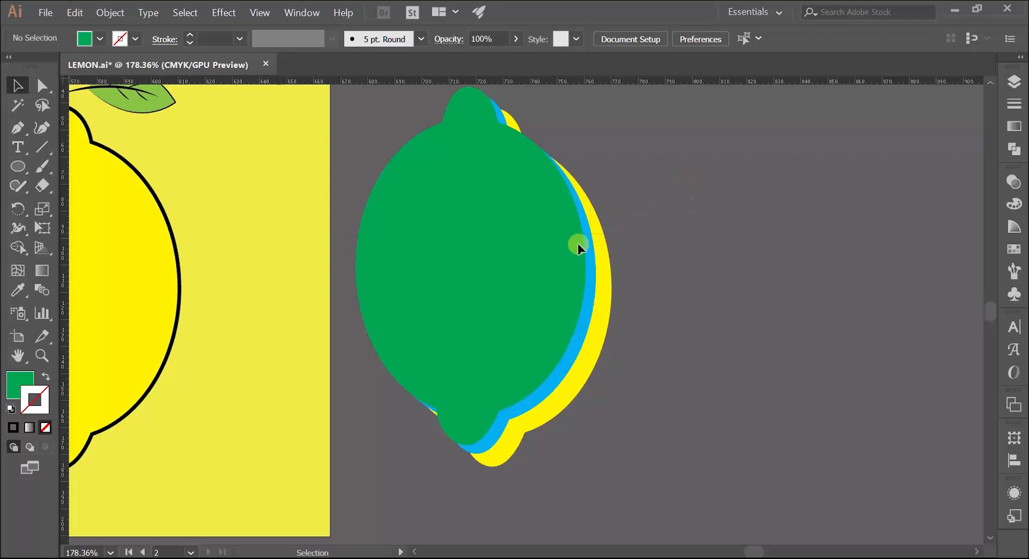
Divide the three overlapping lemons into separate pieces with the Pathfinder's Divide operation
click(500, 320)
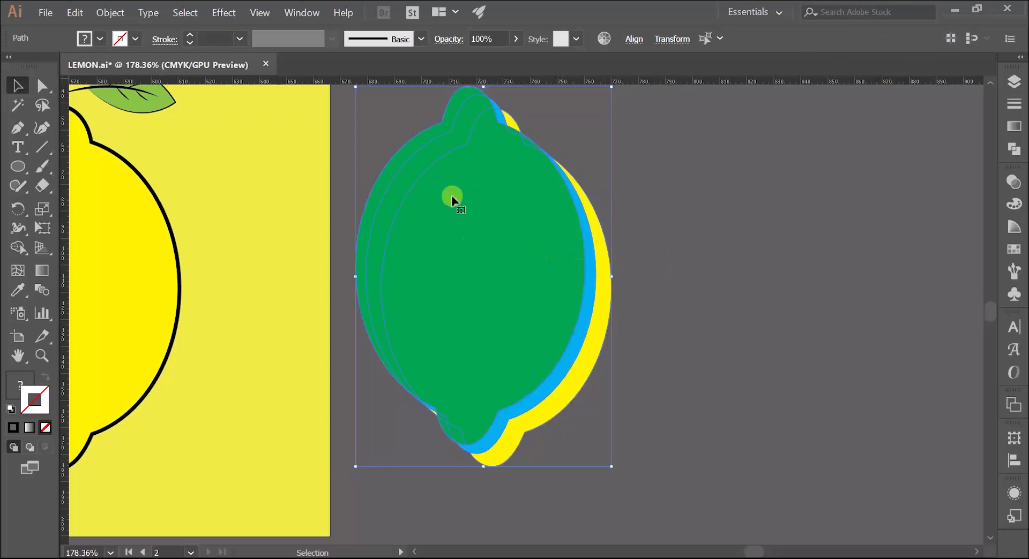
click(299, 16)
click(301, 15)
click(301, 16)
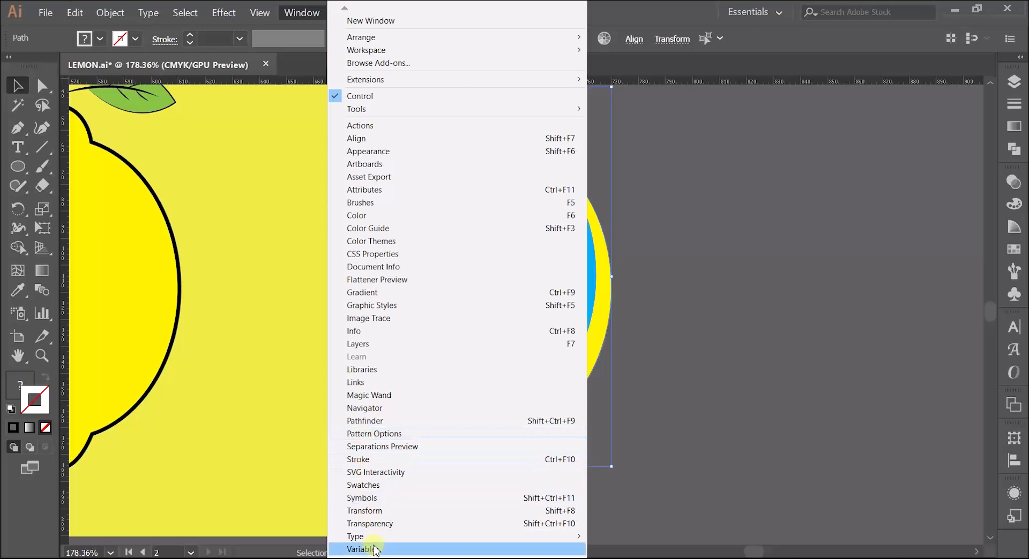
mouse_move(346, 558)
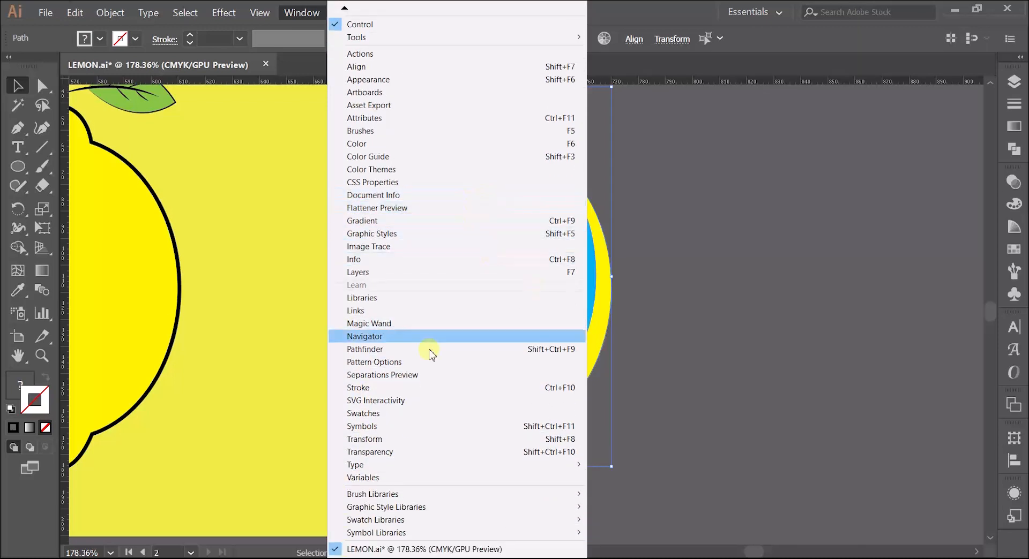
click(389, 351)
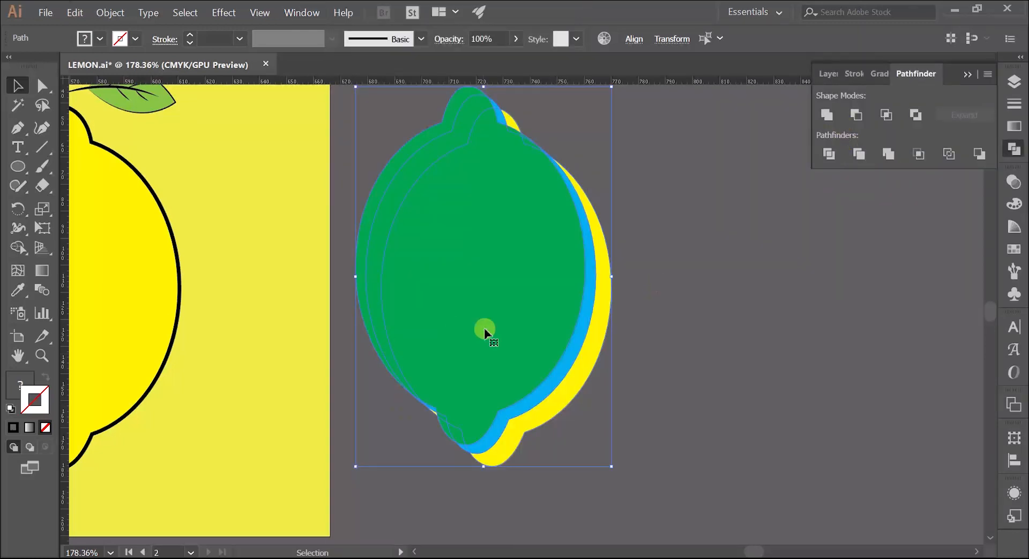
click(829, 155)
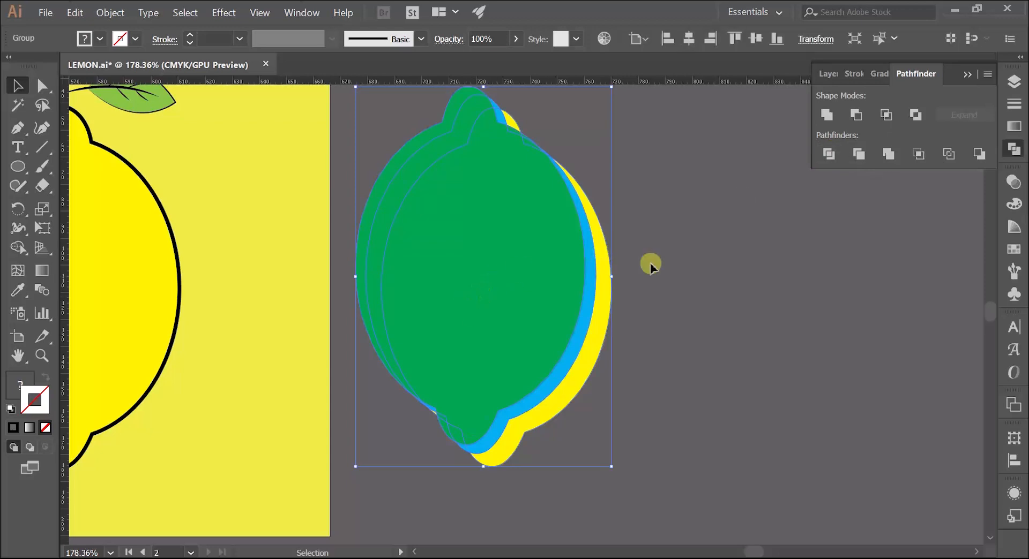
Ungroup the divided lemon pieces
click(670, 241)
click(456, 305)
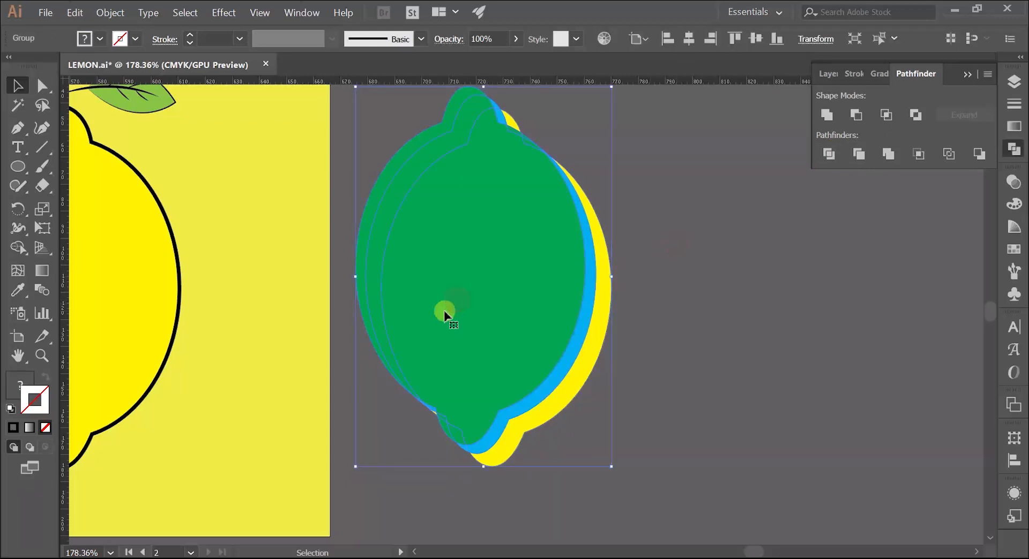
right_click(512, 266)
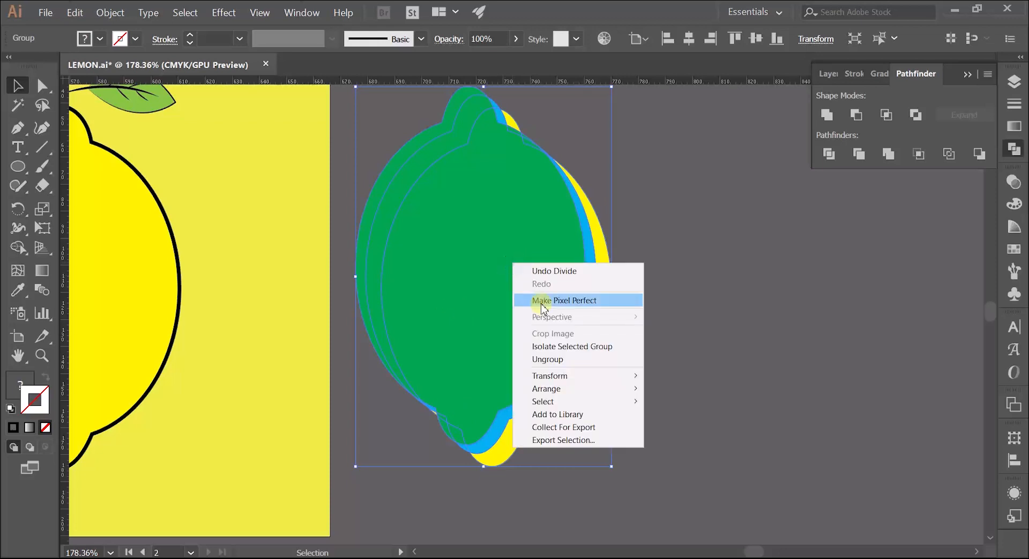
click(549, 347)
click(664, 324)
Move the large blue and yellow crescents together to the right, clear of the green lemon
click(578, 339)
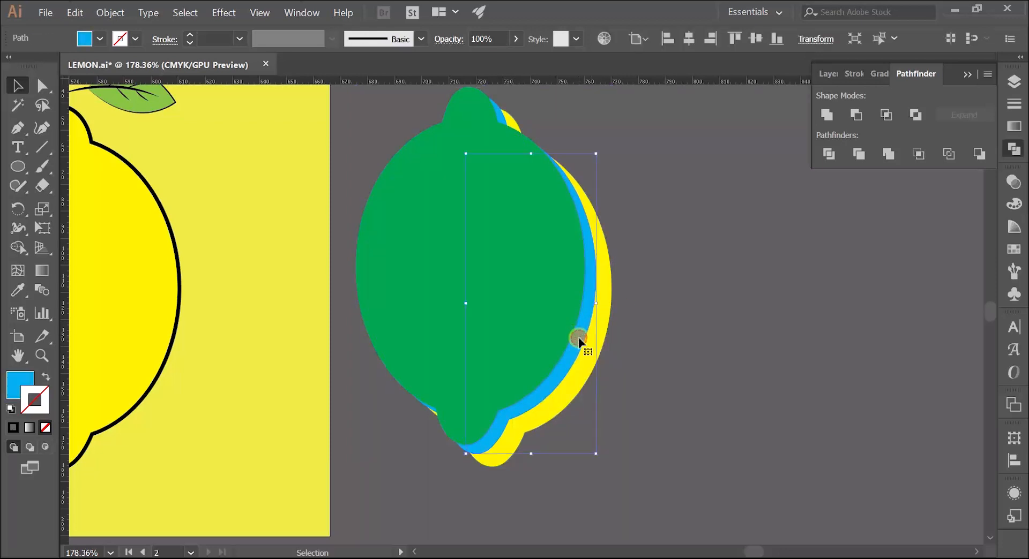
shift+click(581, 371)
drag(582, 380, 700, 384)
click(787, 385)
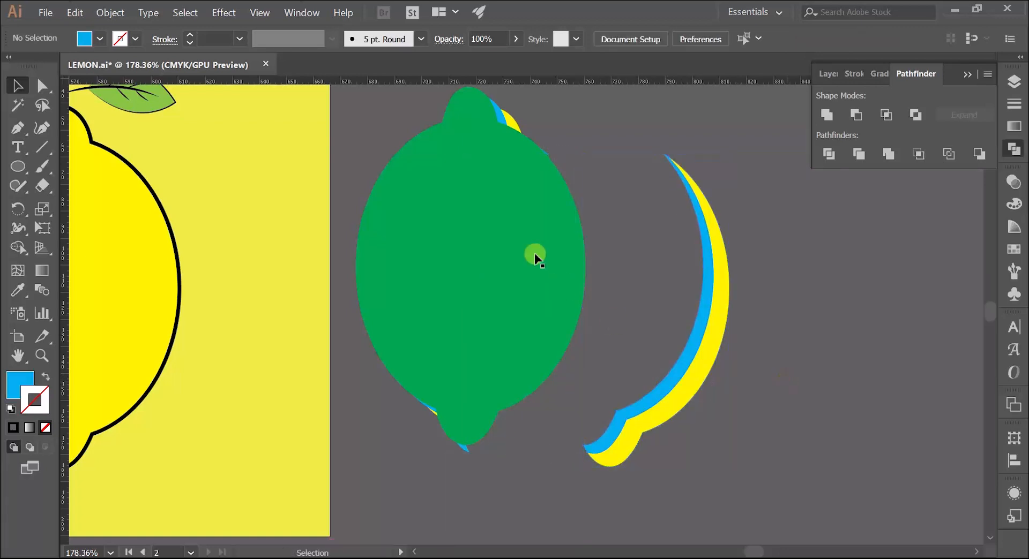
Delete the green lemon and all leftover divided pieces, keeping only the two crescents
scroll(386, 117, up, 1)
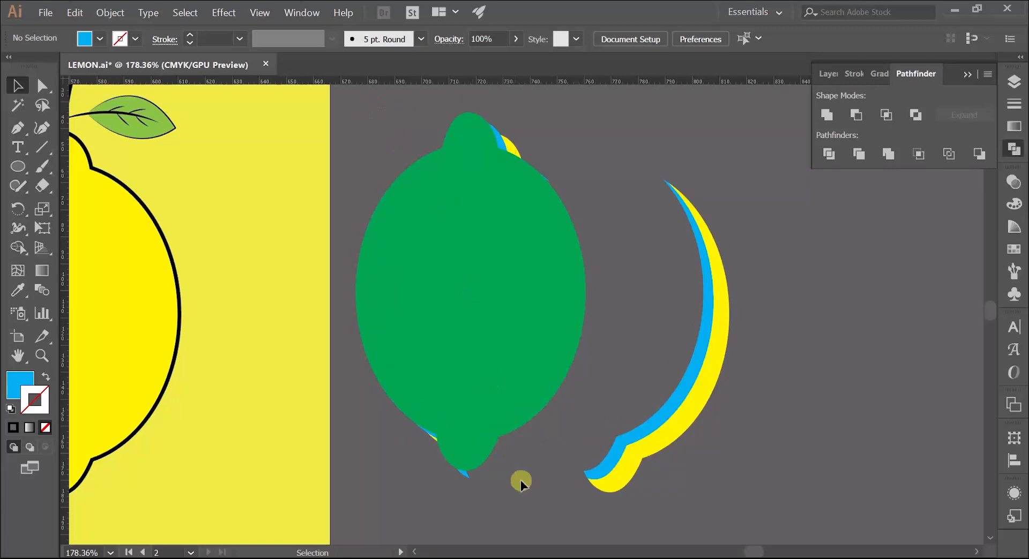
drag(556, 487, 558, 487)
key(Delete)
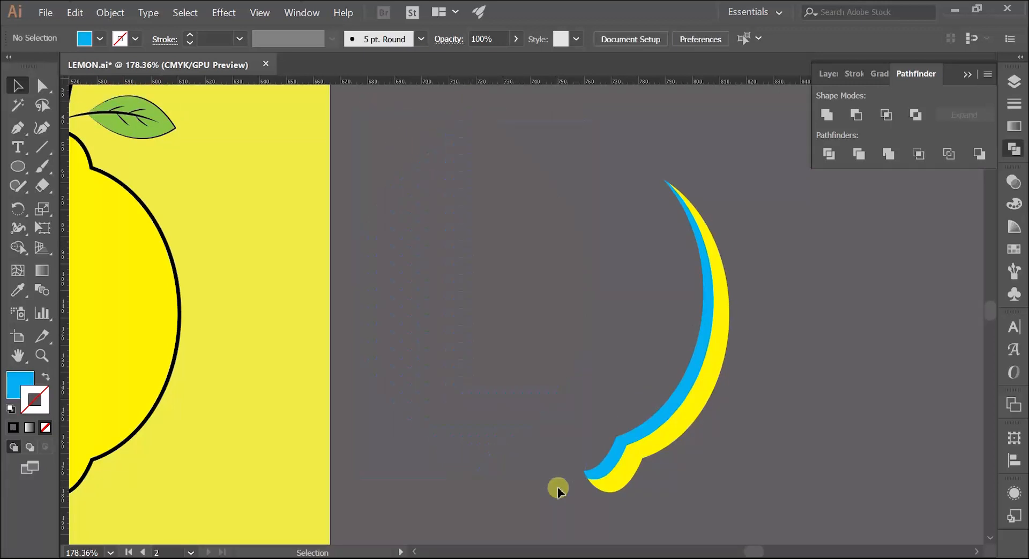
scroll(532, 402, down, 3)
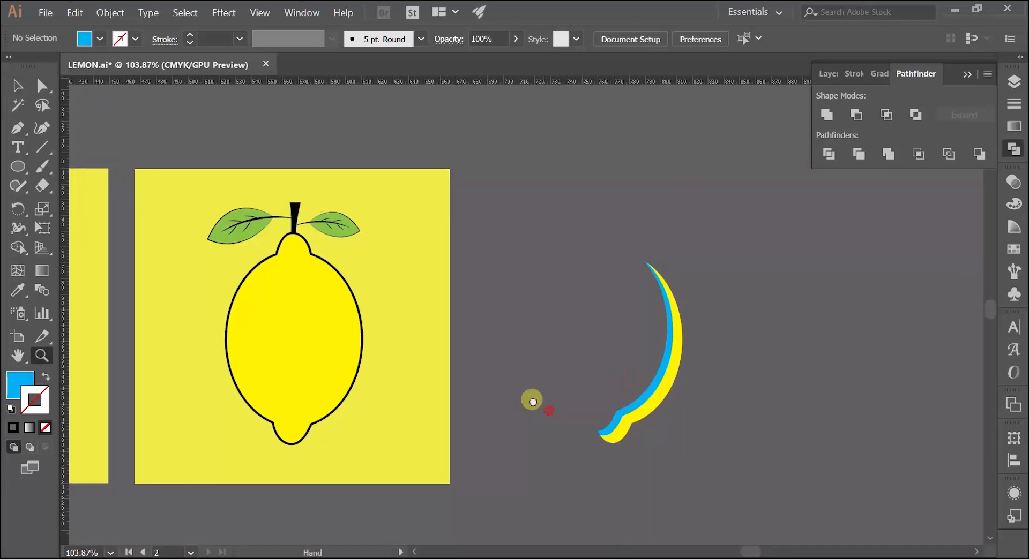
Move both crescents onto the artboard's lemon and fit them inside the lower-right edge of its outline
click(657, 379)
drag(657, 379, 333, 455)
key(ctrl+space)
drag(276, 433, 536, 302)
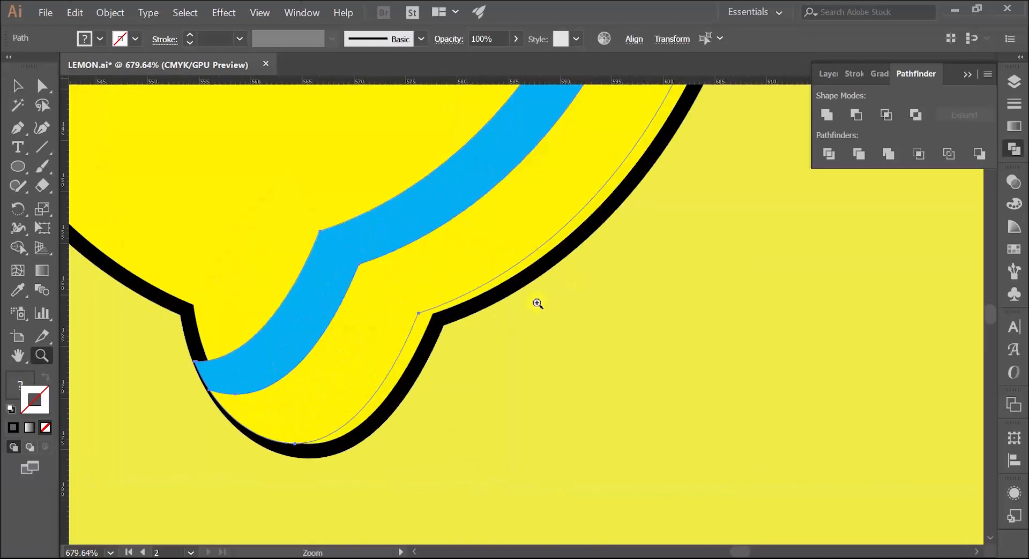
drag(361, 373, 375, 374)
key(ctrl+space)
drag(455, 309, 316, 345)
drag(307, 349, 321, 325)
key(space)
drag(320, 323, 363, 394)
click(299, 321)
Check the fill colour and opacity of the two shading shapes on the original lemon
key(space)
drag(255, 330, 346, 315)
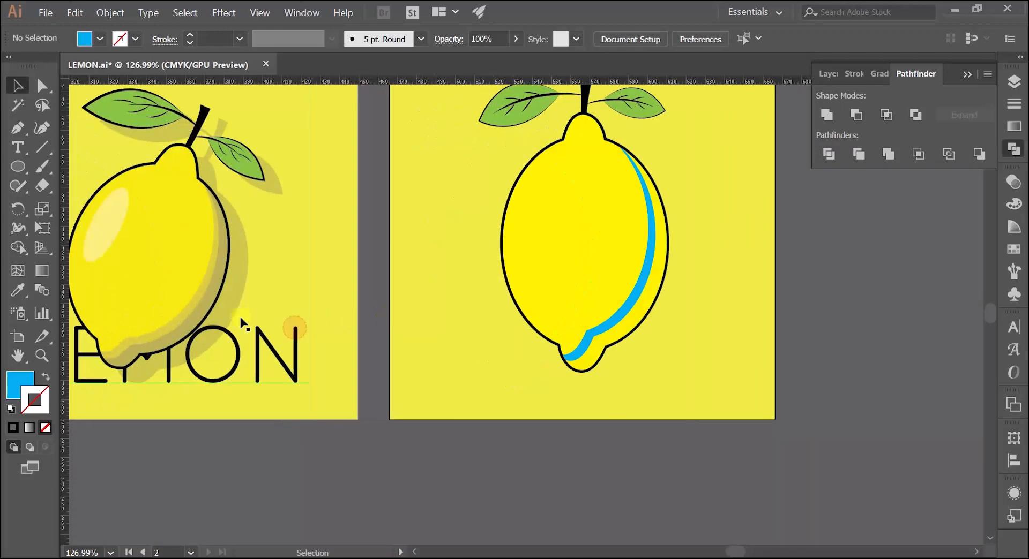
click(210, 307)
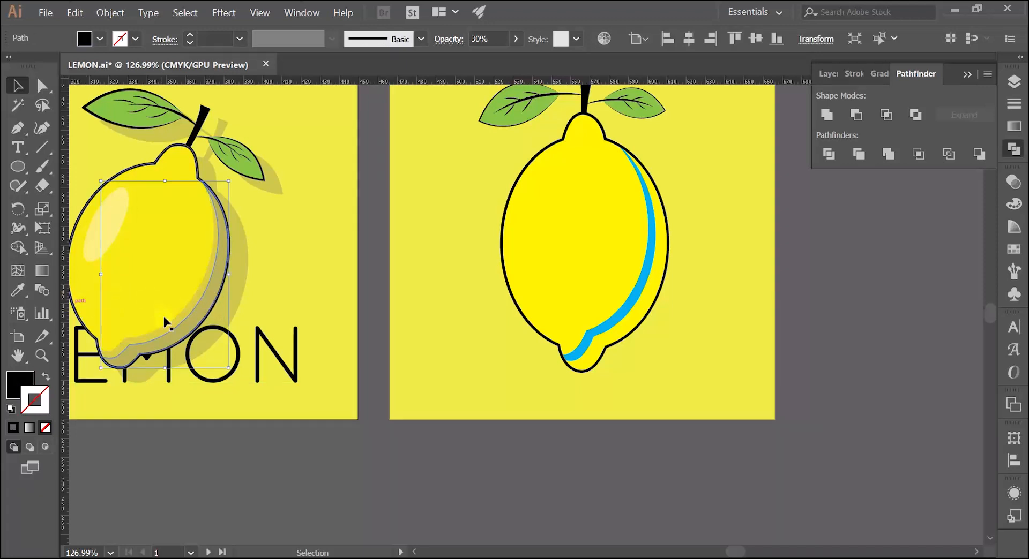
click(22, 382)
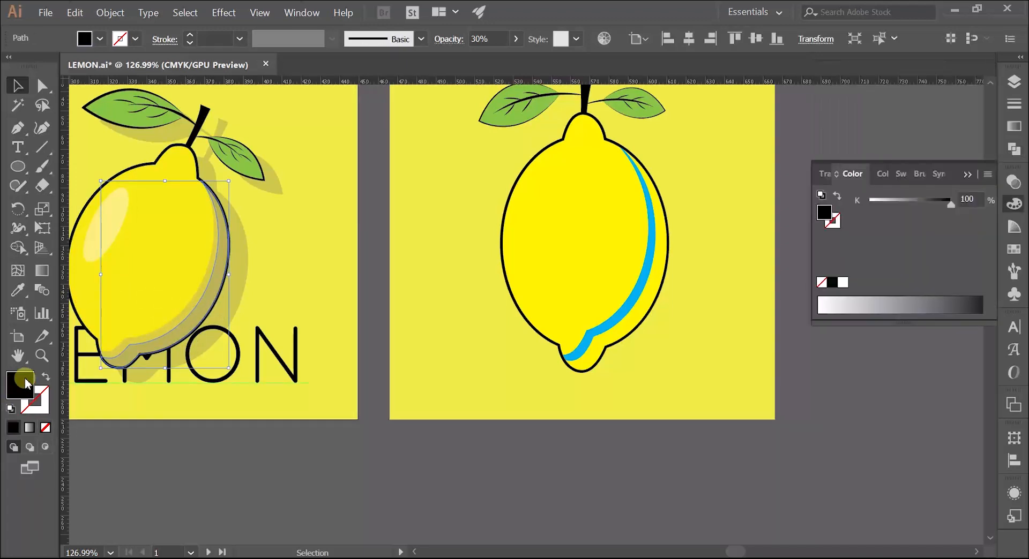
click(1013, 182)
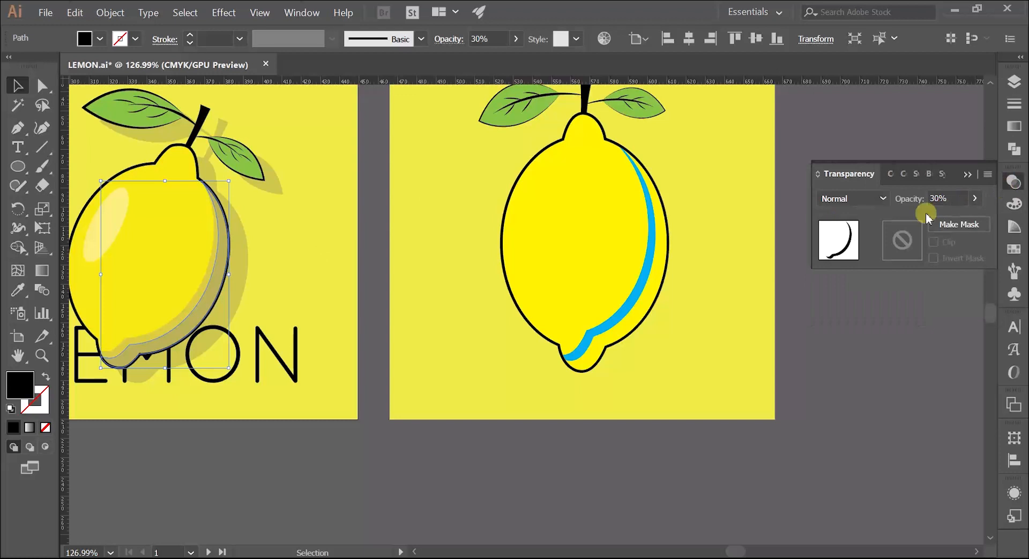
click(373, 279)
click(193, 303)
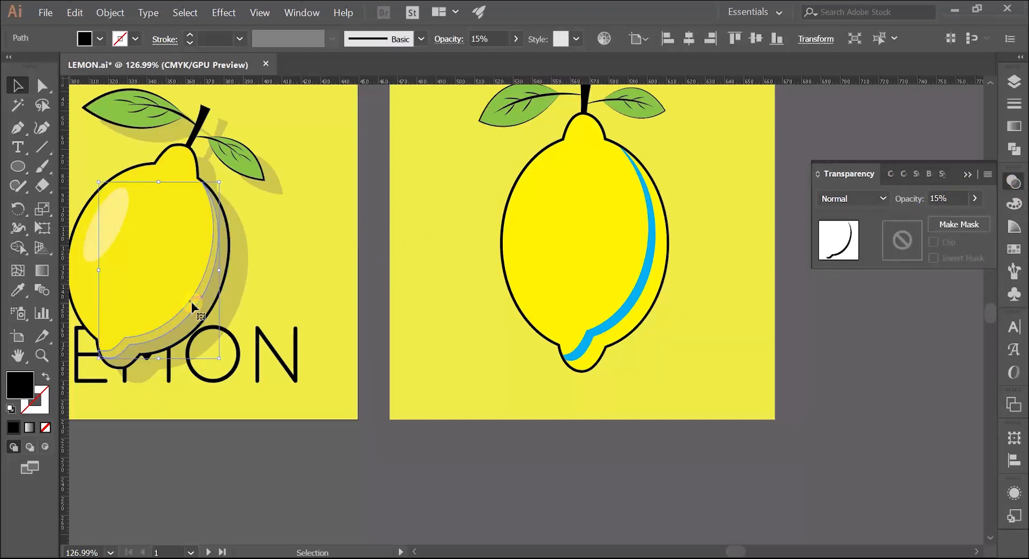
click(21, 384)
click(423, 416)
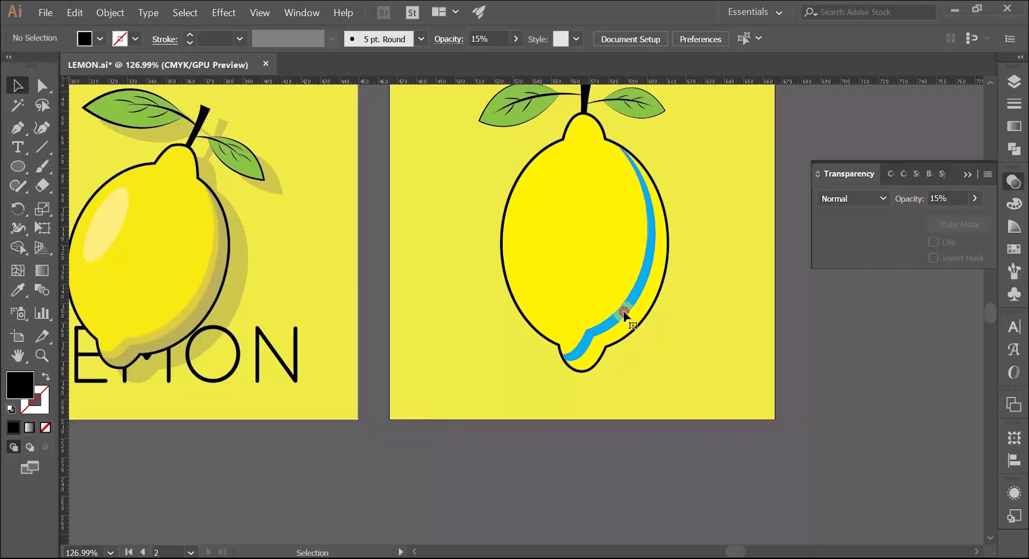
Fill both crescents on the new lemon with black
click(625, 315)
shift+click(631, 325)
click(100, 39)
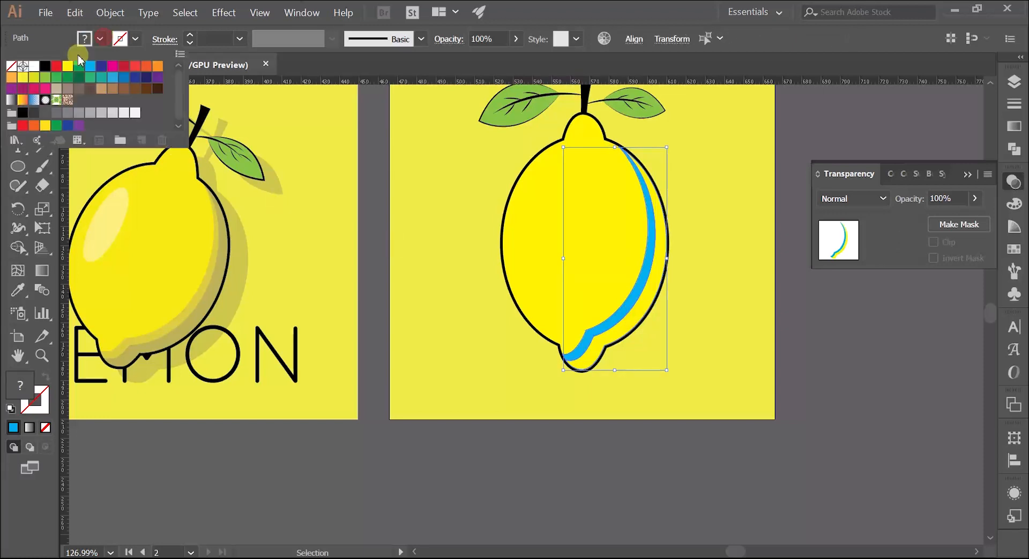
click(45, 66)
click(820, 356)
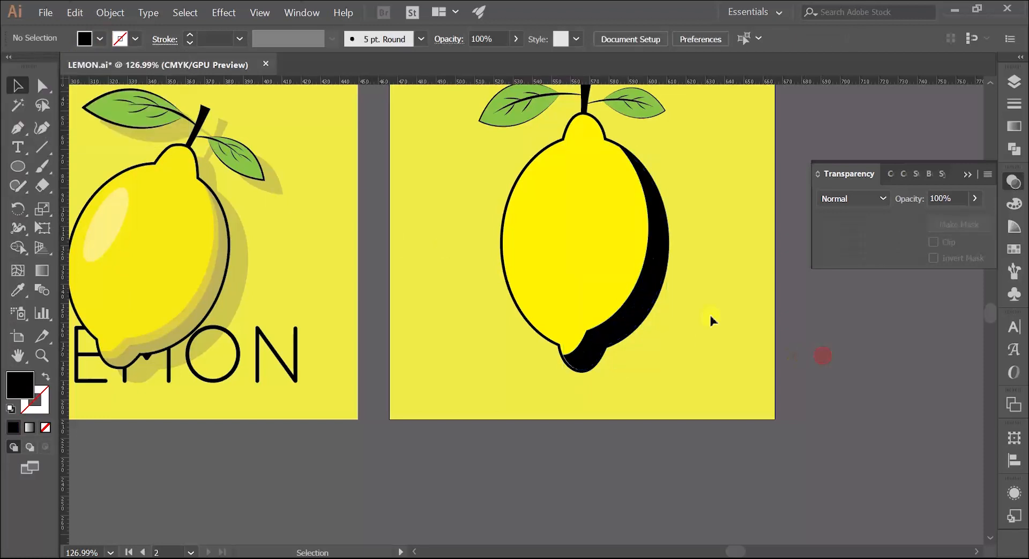
Set the opacity of both black crescents to 30%
click(643, 295)
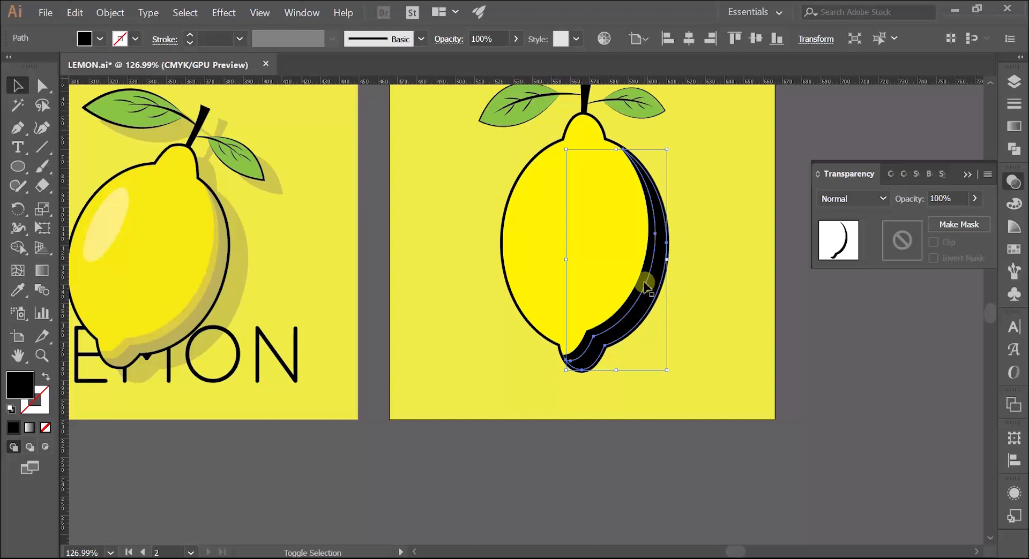
click(645, 276)
drag(950, 198, 899, 201)
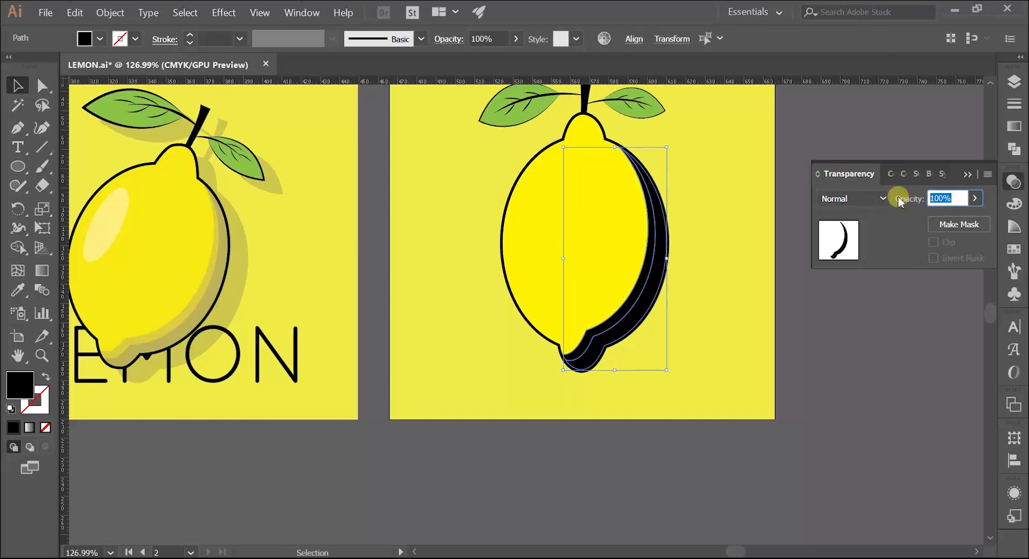
text(30)
key(Return)
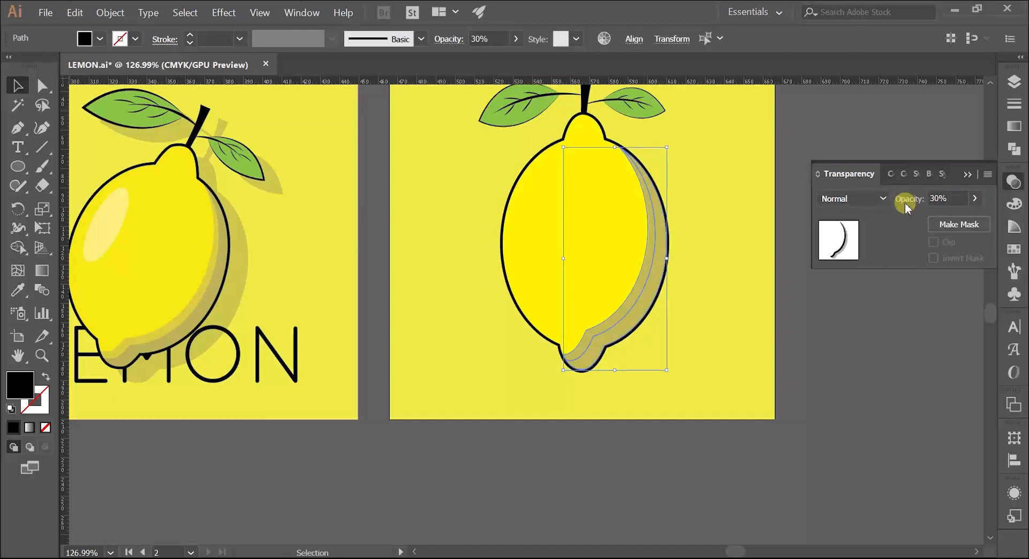
click(691, 295)
Set the opacity of the inner crescent shadow on the new lemon to 15%
click(658, 276)
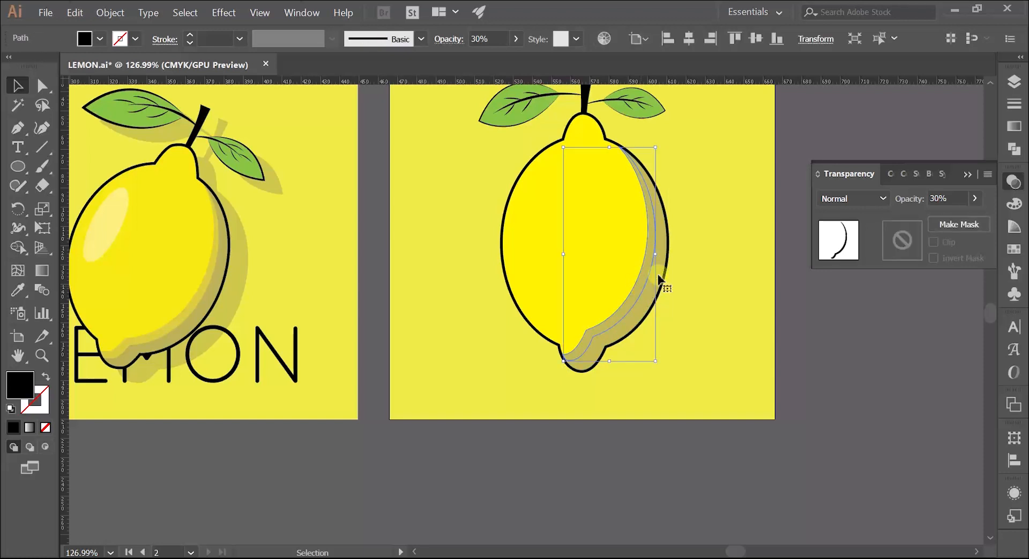
drag(945, 198, 914, 213)
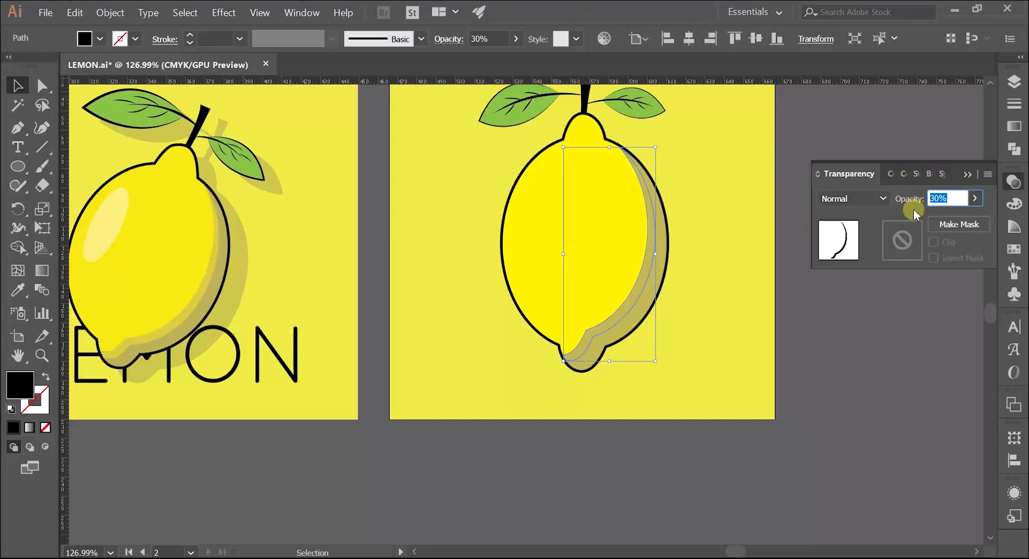
key(Return)
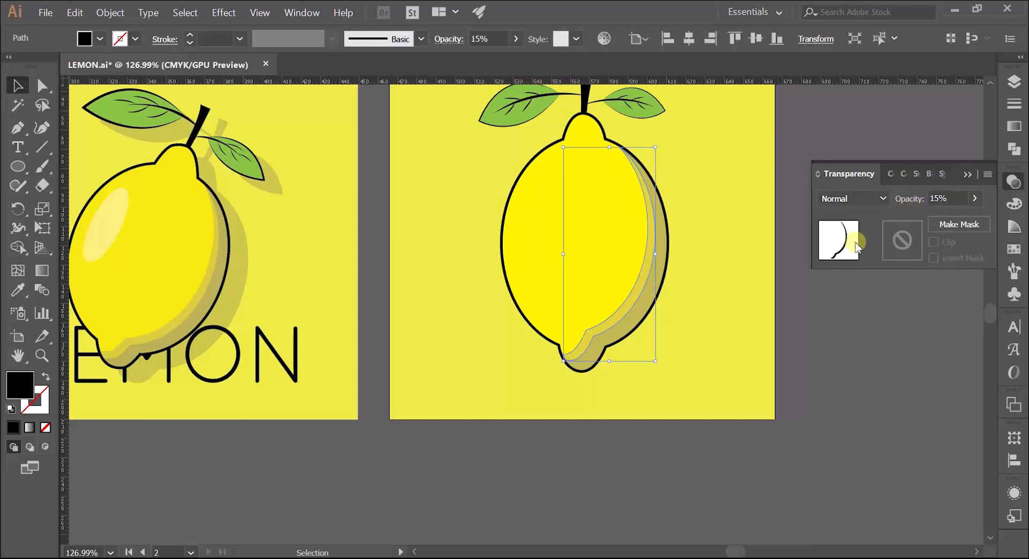
click(706, 315)
Draw a narrow upright ellipse in the left part of the new lemon's body and fill it with white
key(z)
drag(695, 290, 636, 305)
drag(636, 305, 562, 330)
drag(537, 291, 567, 284)
drag(567, 285, 555, 290)
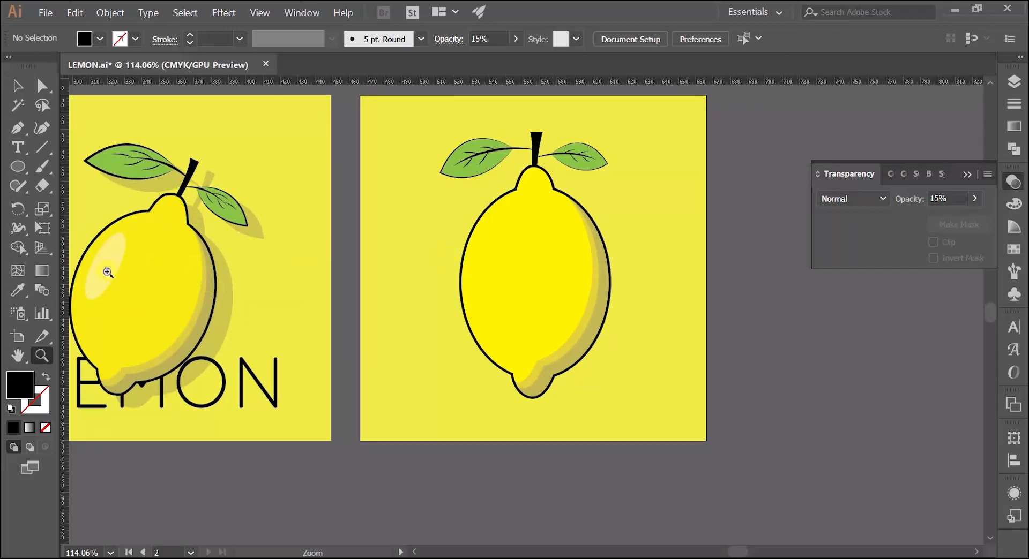
click(16, 167)
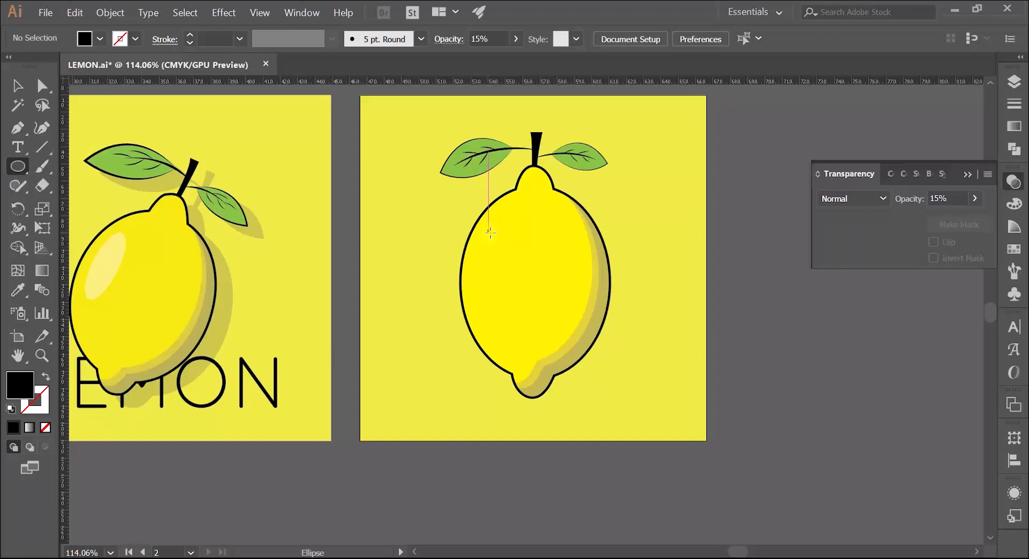
drag(485, 234, 510, 310)
click(100, 38)
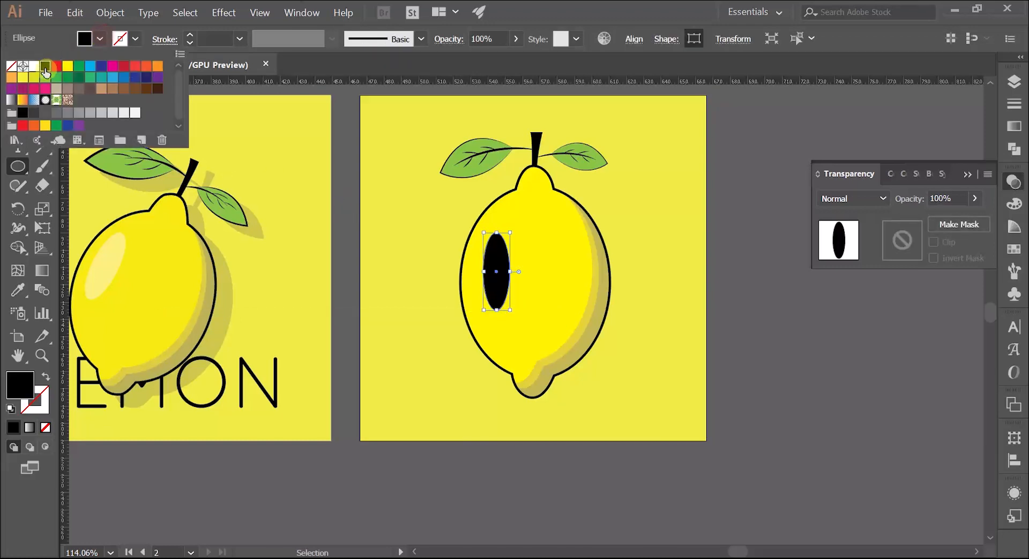
click(36, 68)
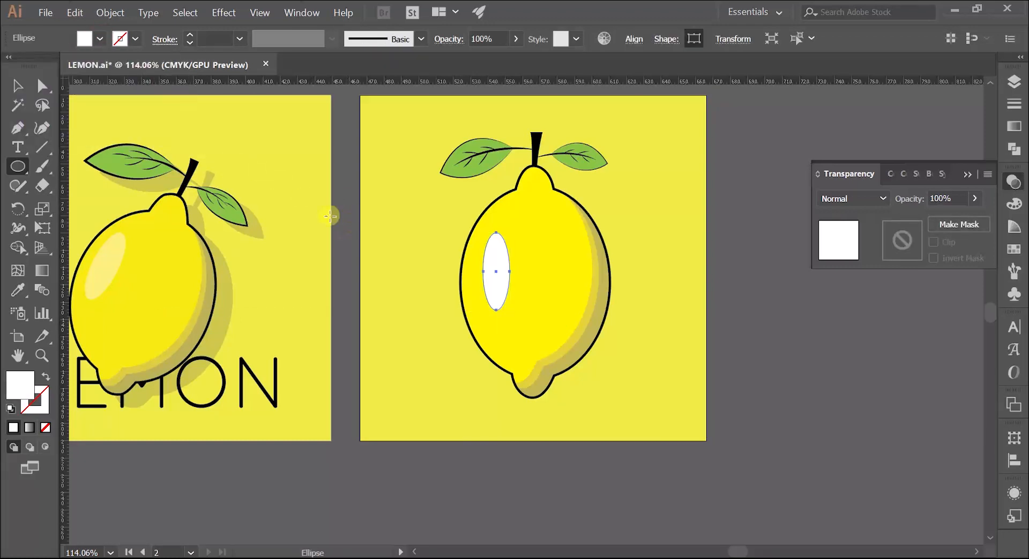
Check the original highlight's opacity and set the new white ellipse's opacity to 35%
click(16, 85)
click(110, 263)
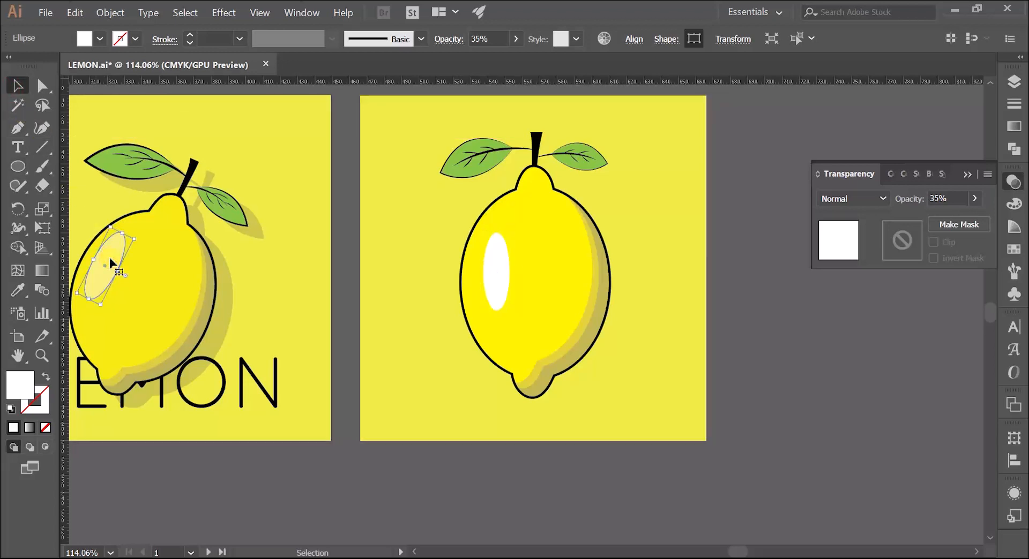
click(494, 273)
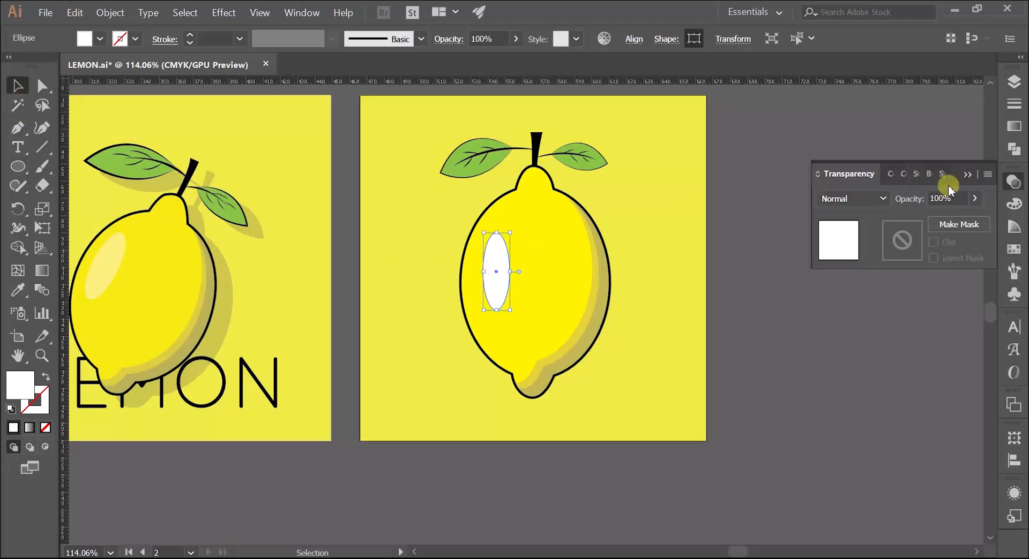
drag(955, 198, 912, 206)
text(35)
key(Return)
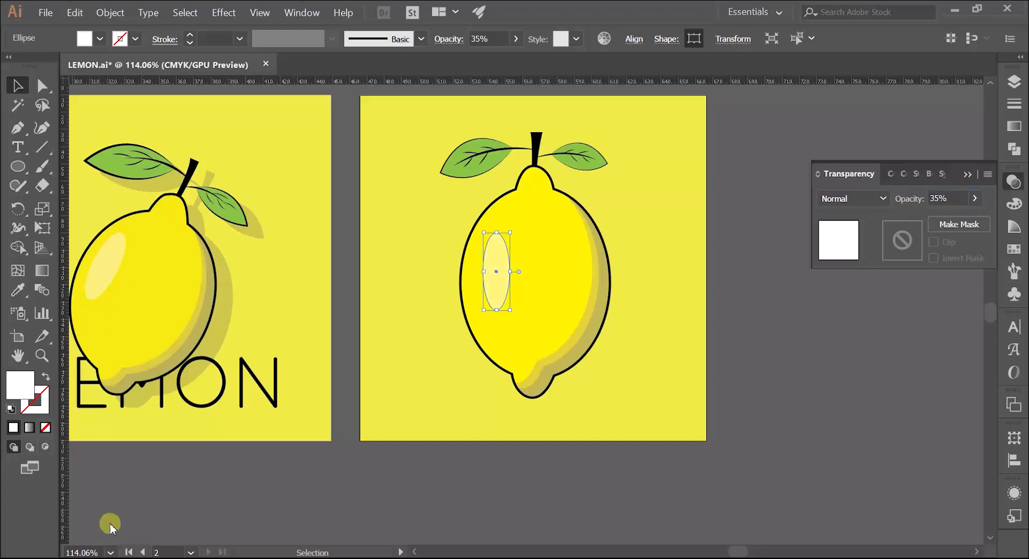
Shrink the highlight ellipse a little, tilt it slightly clockwise and position it near the body's left edge
click(24, 76)
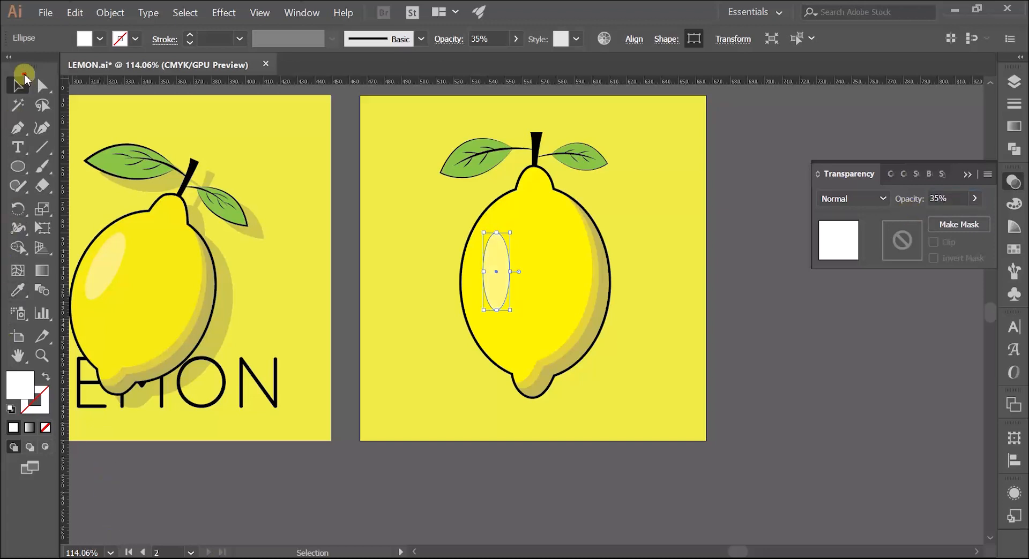
click(371, 169)
scroll(472, 282, up, 2)
drag(516, 275, 503, 277)
drag(531, 326, 525, 313)
drag(526, 204, 538, 210)
drag(503, 255, 333, 290)
click(288, 304)
Duplicate the entire new lemon with its stem and leaves onto the empty canvas right of the artboard
key(z)
drag(358, 303, 332, 305)
drag(332, 300, 376, 311)
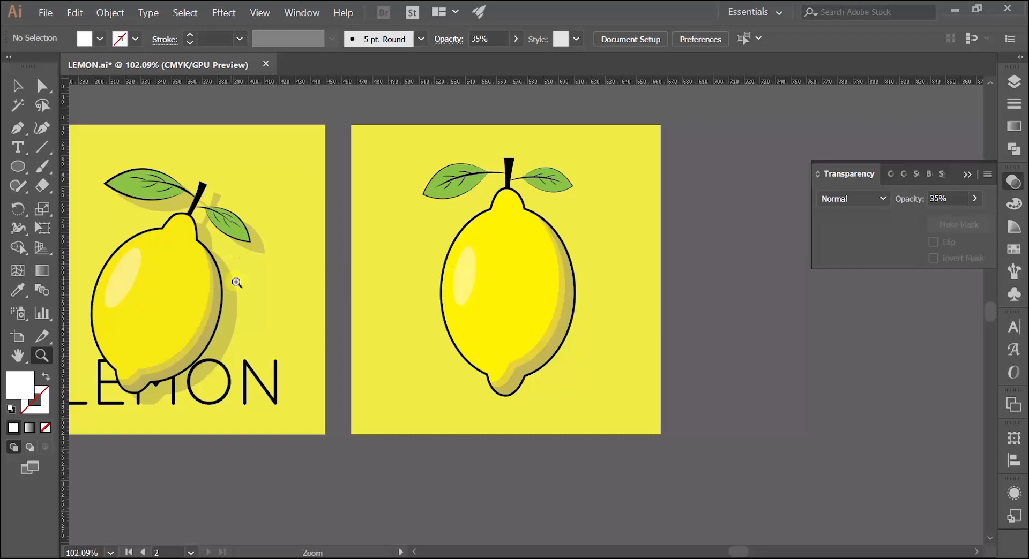
drag(580, 255, 475, 291)
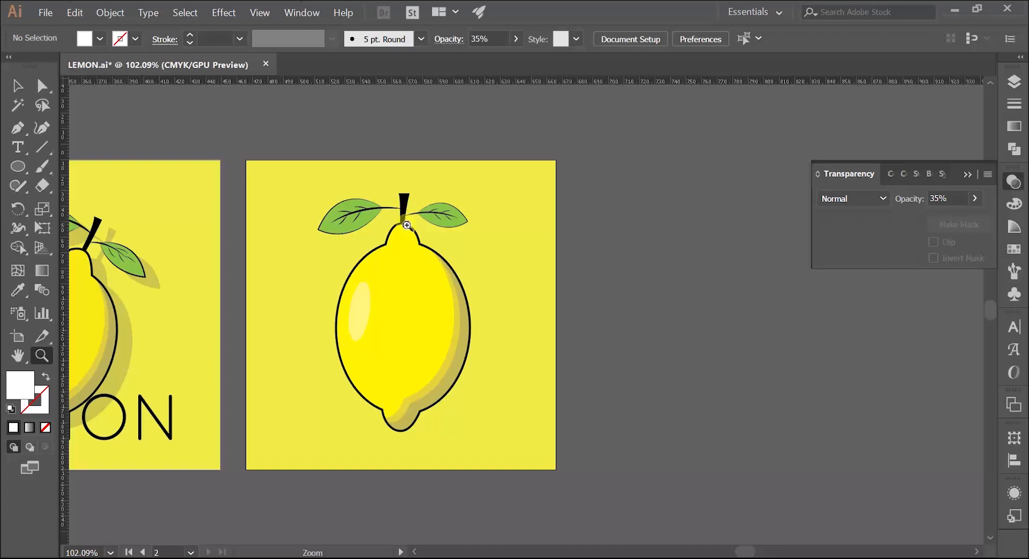
key(v)
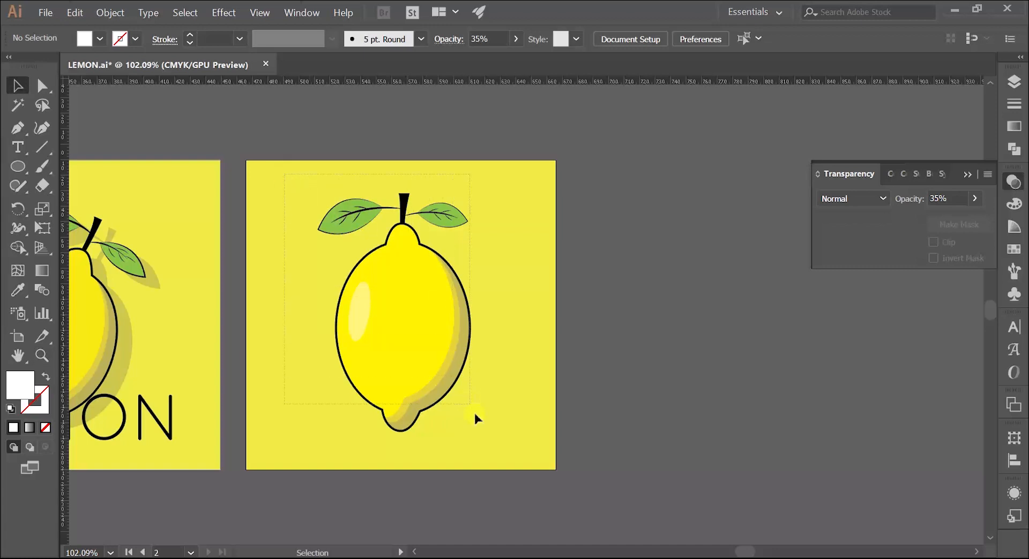
drag(494, 441, 495, 441)
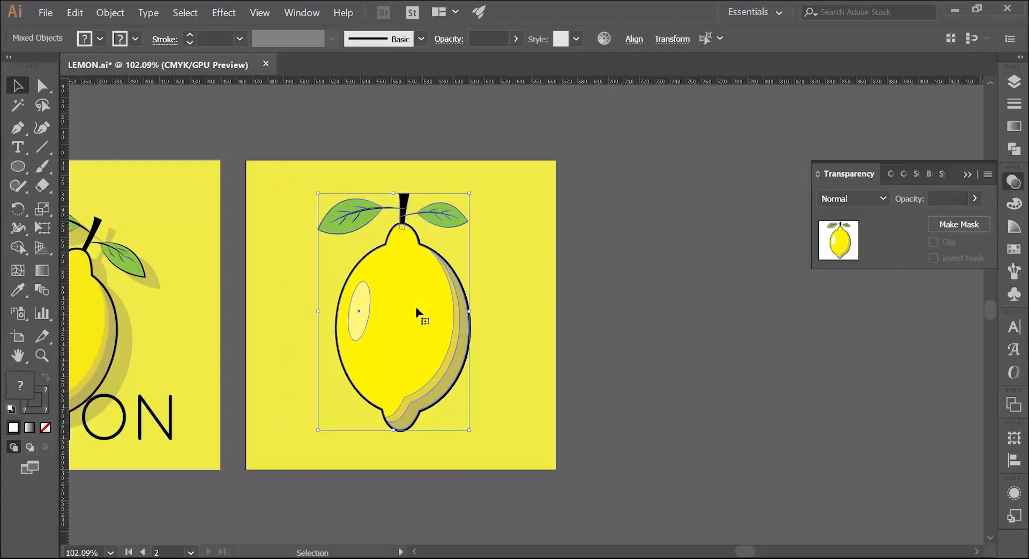
drag(416, 313, 702, 266)
scroll(696, 271, right, 3)
click(464, 170)
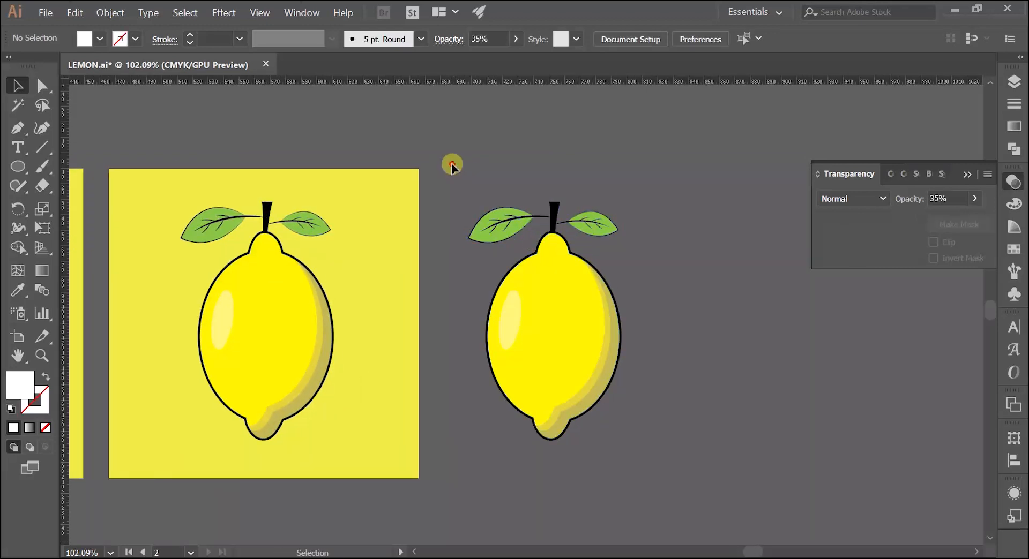
Expand the appearance of the duplicated lemon, then expand its strokes and fills into plain shapes
drag(619, 387, 659, 452)
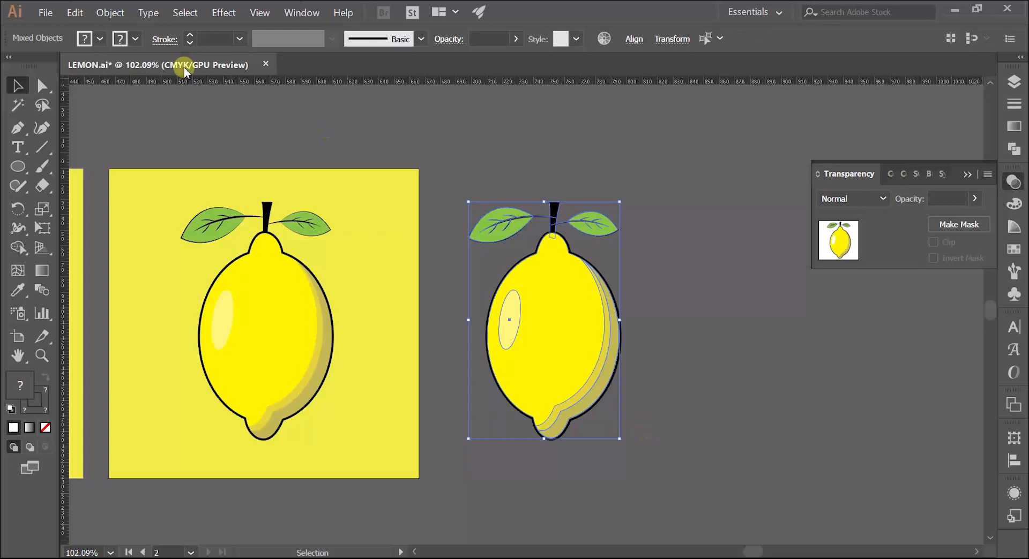
click(101, 14)
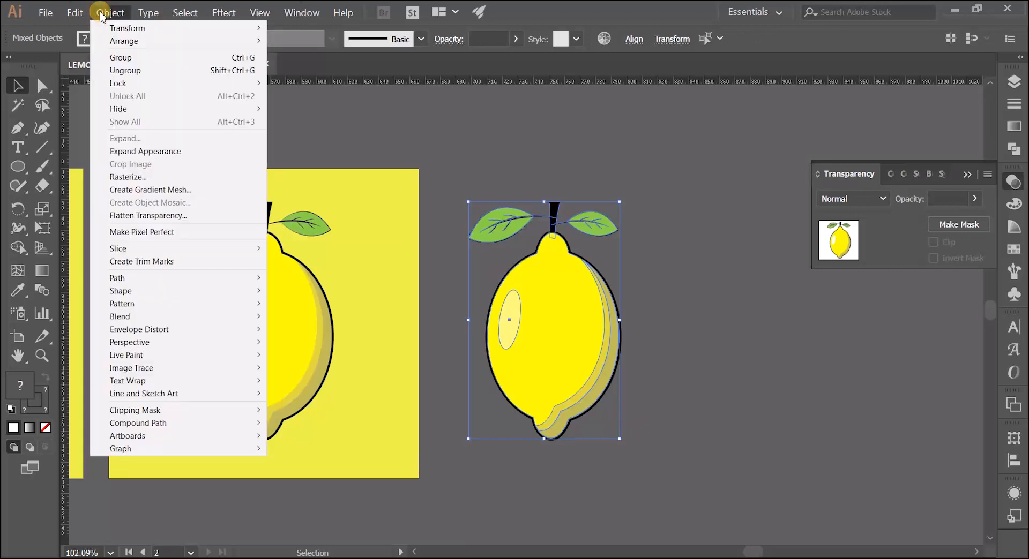
click(131, 152)
click(452, 143)
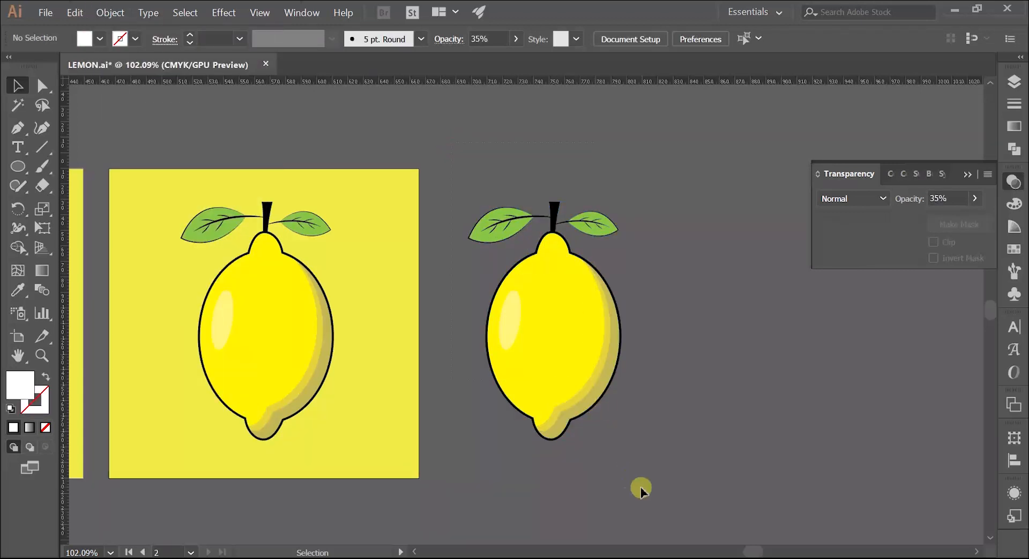
drag(641, 489, 641, 488)
click(107, 16)
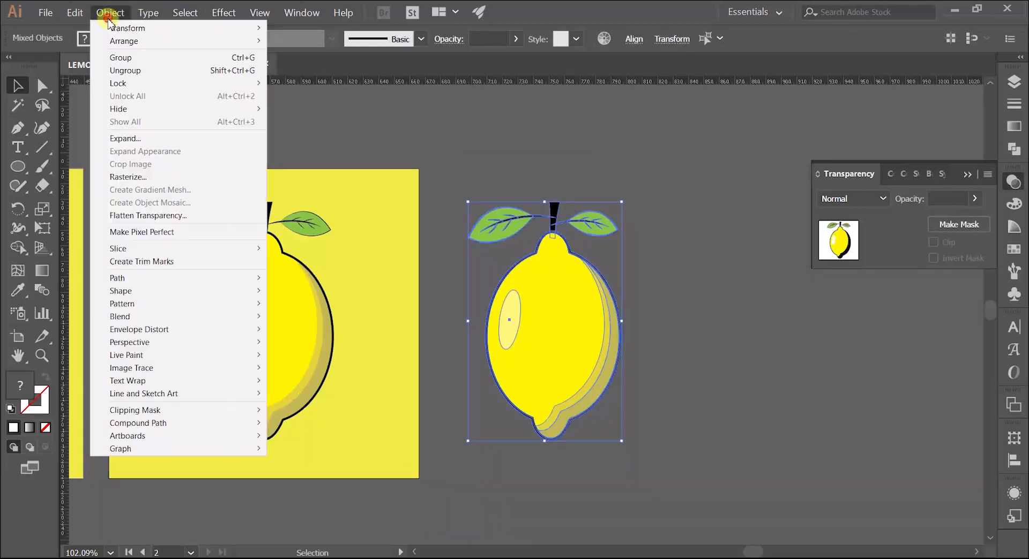
click(148, 141)
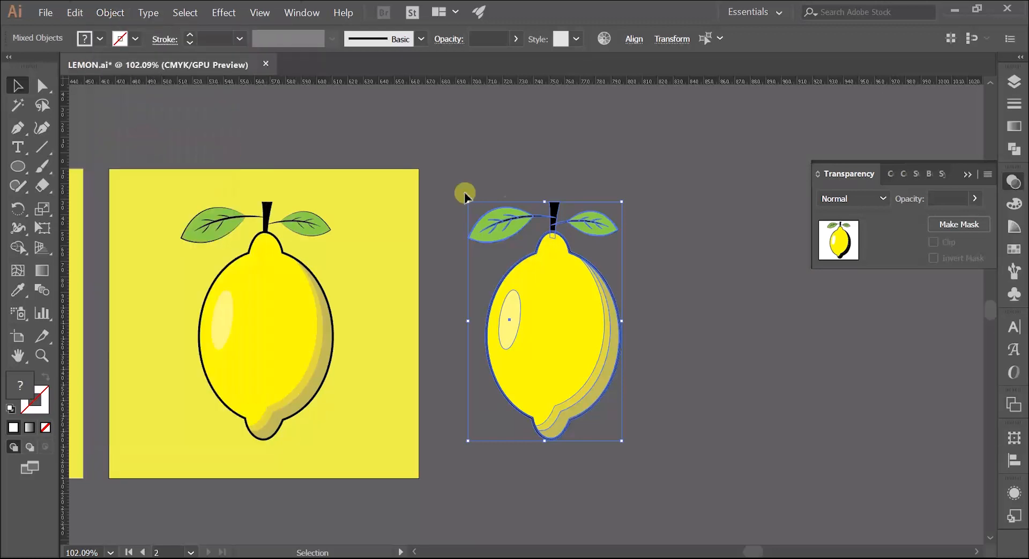
Unite the expanded copy into one silhouette and move it onto the artboard, overlapping the lemon's right side
click(1021, 147)
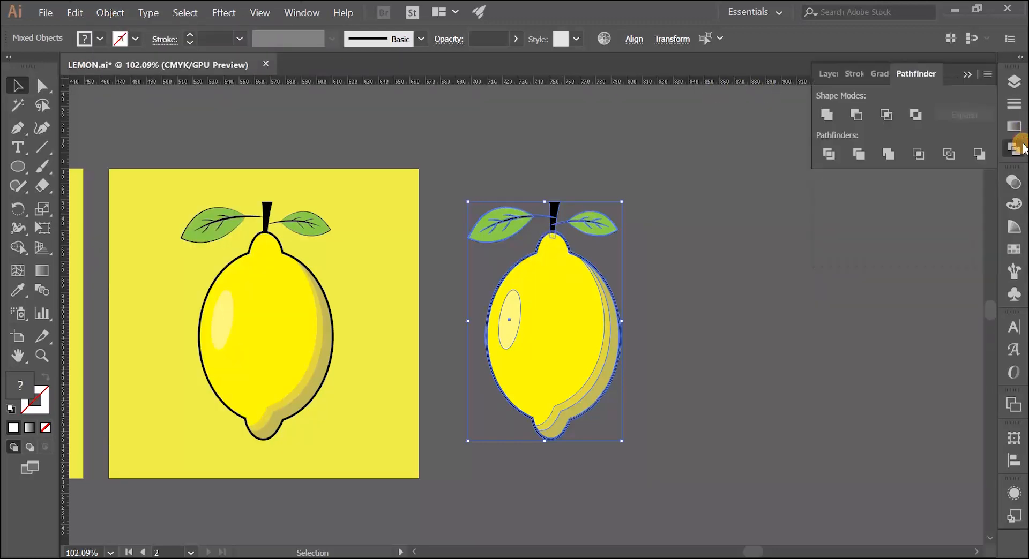
click(826, 115)
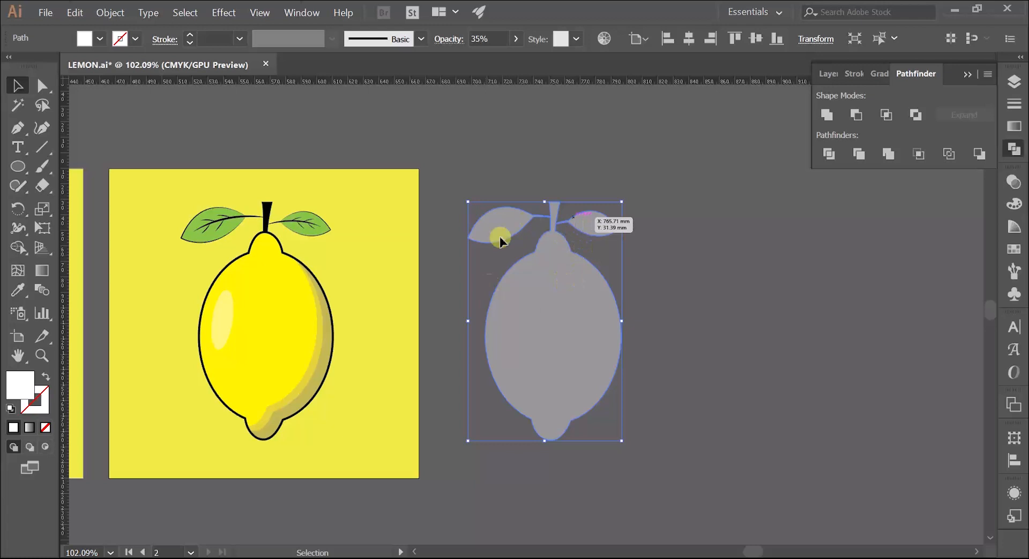
drag(557, 332, 344, 371)
key(space)
drag(230, 353, 474, 298)
Check the original drop shadow's fill and opacity, and fill the new silhouette with black
click(226, 326)
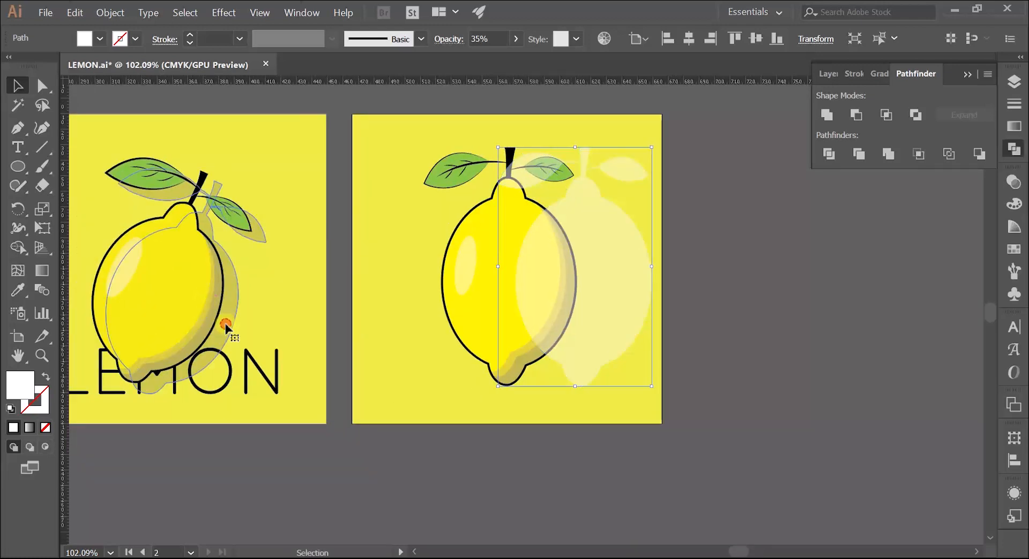
click(1013, 181)
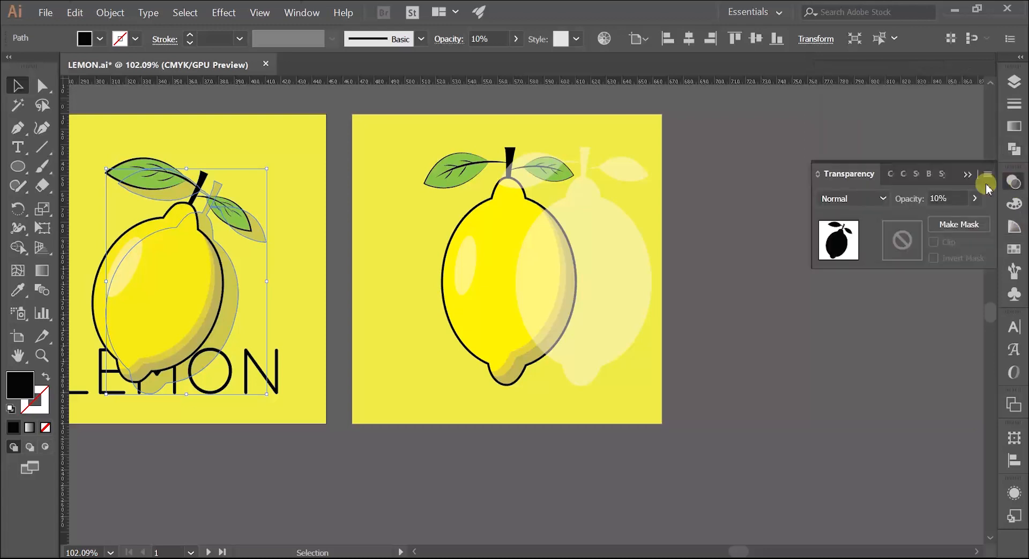
click(967, 175)
click(584, 284)
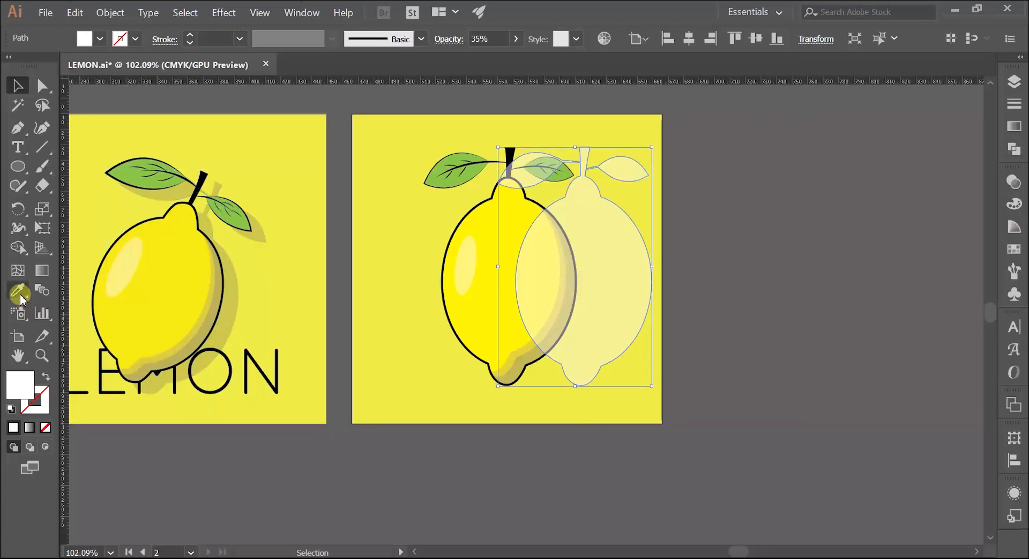
click(99, 39)
click(44, 67)
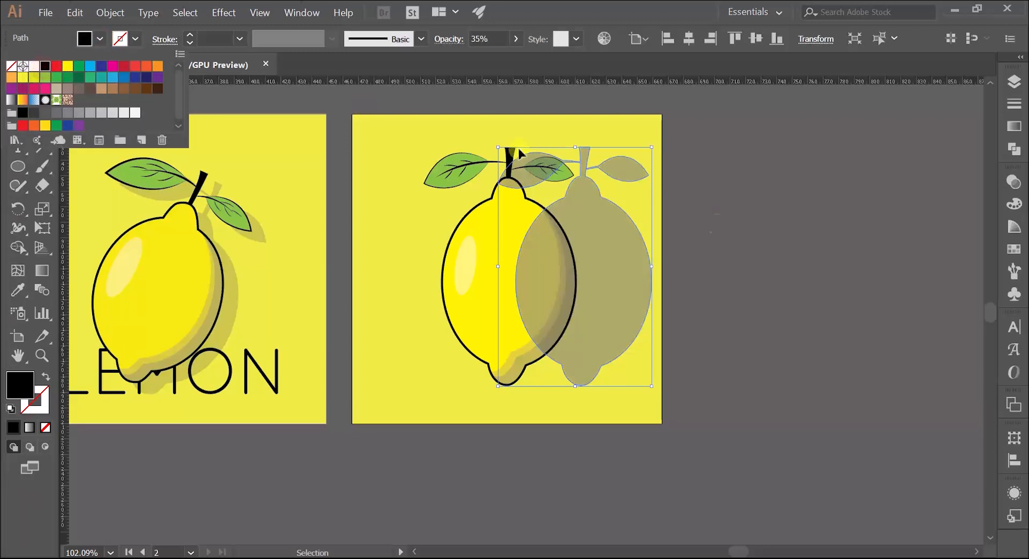
Set the black silhouette's opacity to 10%
click(1012, 183)
click(941, 199)
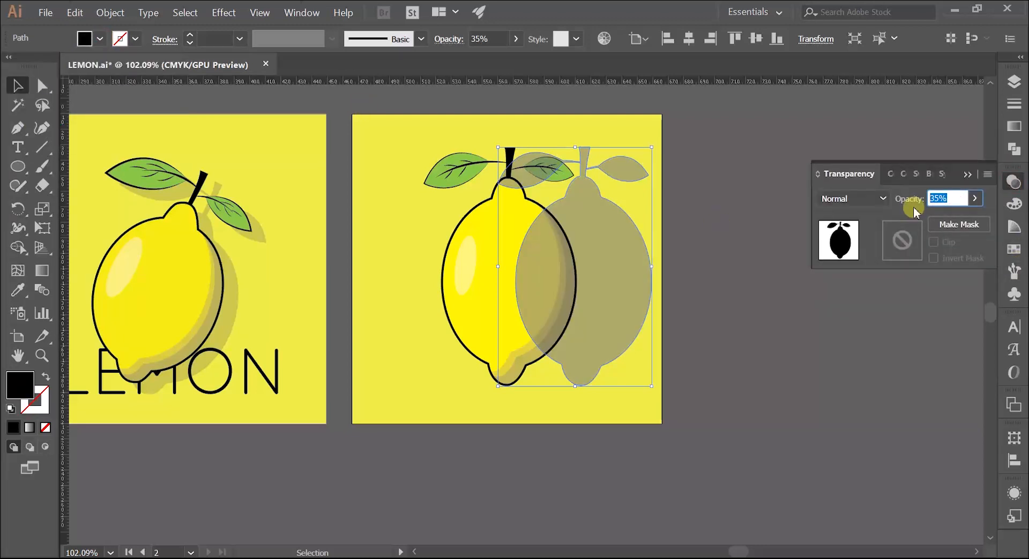
key(Return)
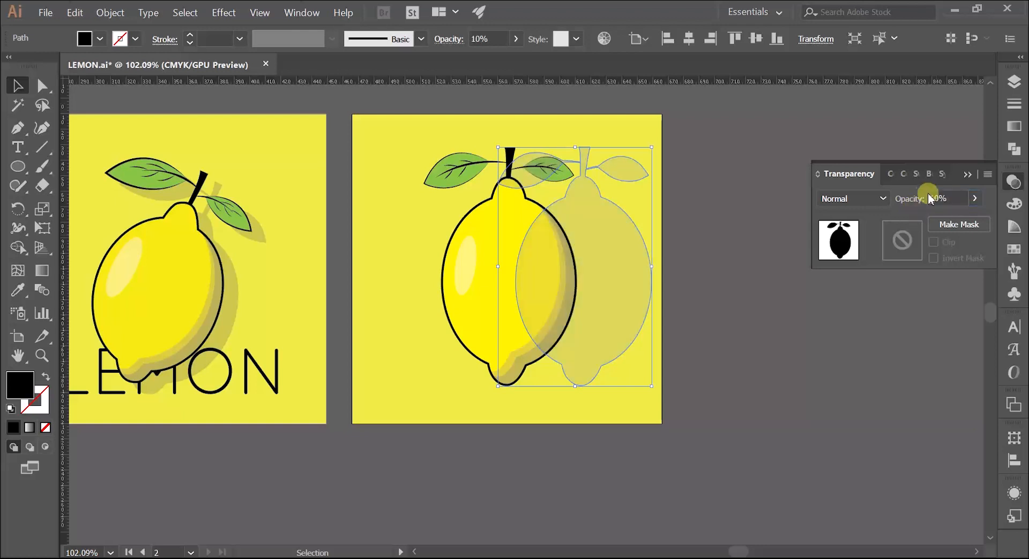
click(964, 177)
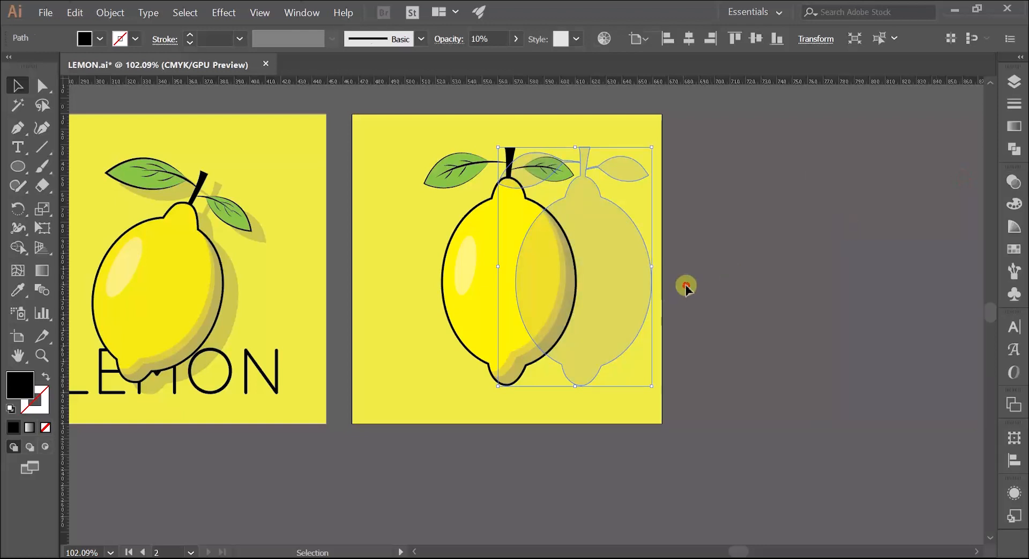
Arrange the transparent black silhouette behind the new lemon artwork
click(687, 284)
key(z)
drag(571, 295, 629, 287)
click(629, 286)
key(v)
click(627, 289)
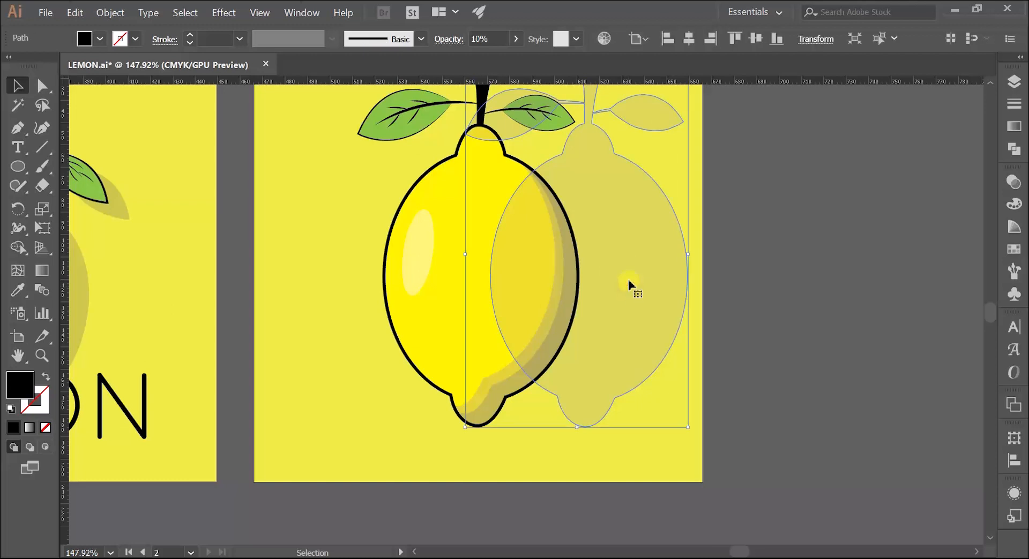
right_click(627, 279)
mouse_move(737, 462)
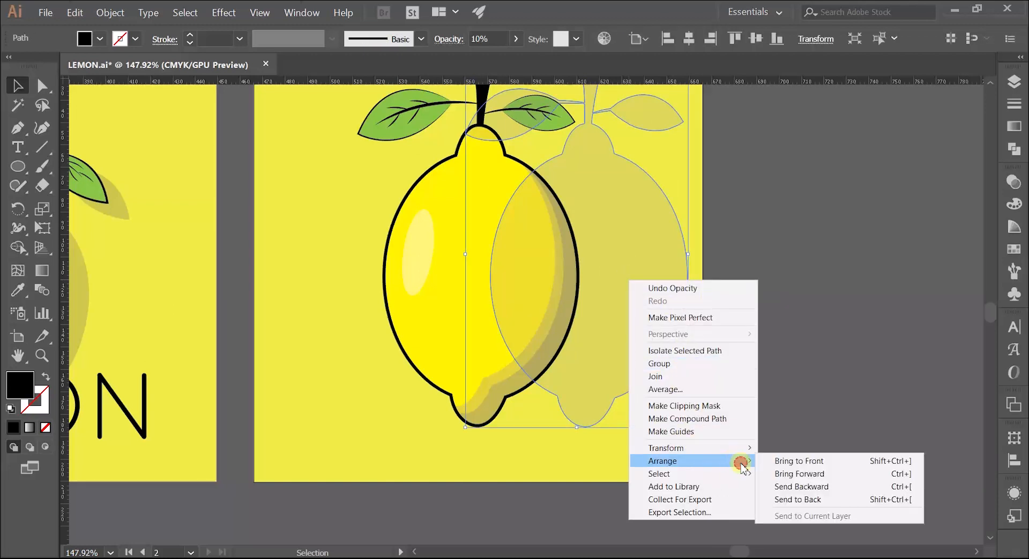
Position the silhouette slightly right of and below the lemon so it forms a drop shadow
drag(669, 294, 574, 288)
drag(564, 239, 606, 280)
key(Down)
key(Down)
key(Down)
key(Down)
key(Down)
key(Down)
key(Down)
key(Left)
key(Left)
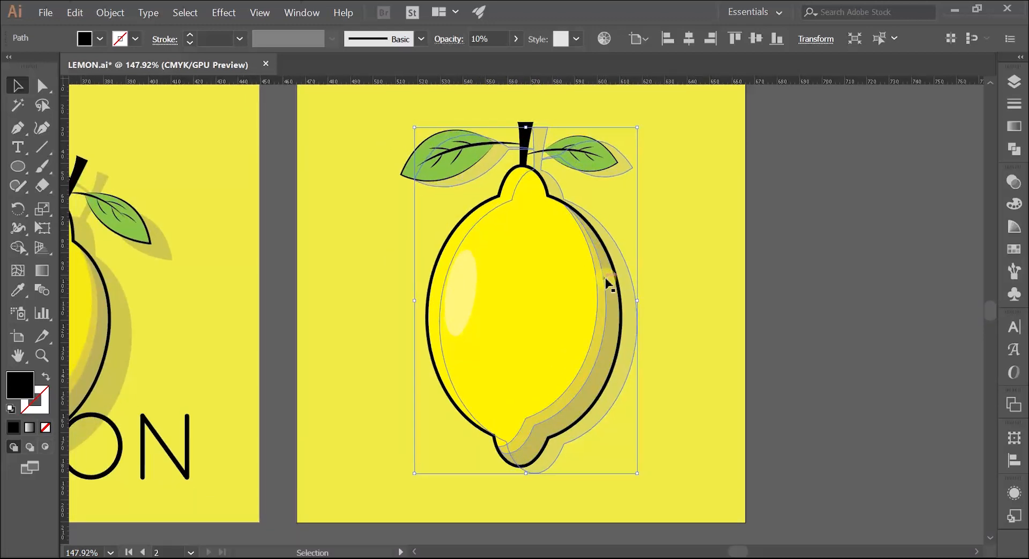
key(Right)
key(Right)
key(Down)
key(Right)
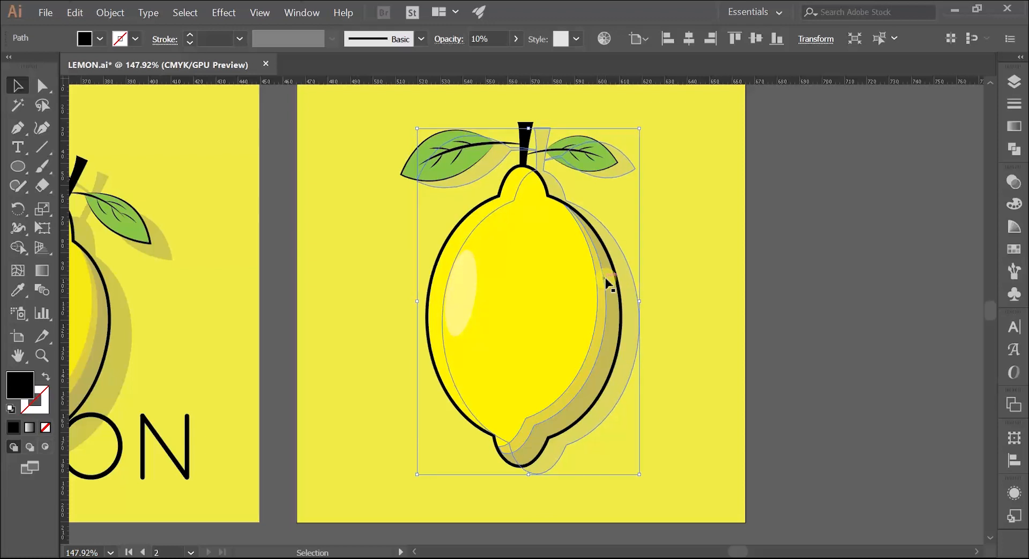
key(Right)
key(Right)
key(Up)
click(692, 238)
Group the complete new lemon, including its leaves, stem, highlight and drop shadow
key(z)
drag(707, 248, 694, 269)
key(space)
key(space)
drag(694, 269, 603, 239)
key(space)
key(space)
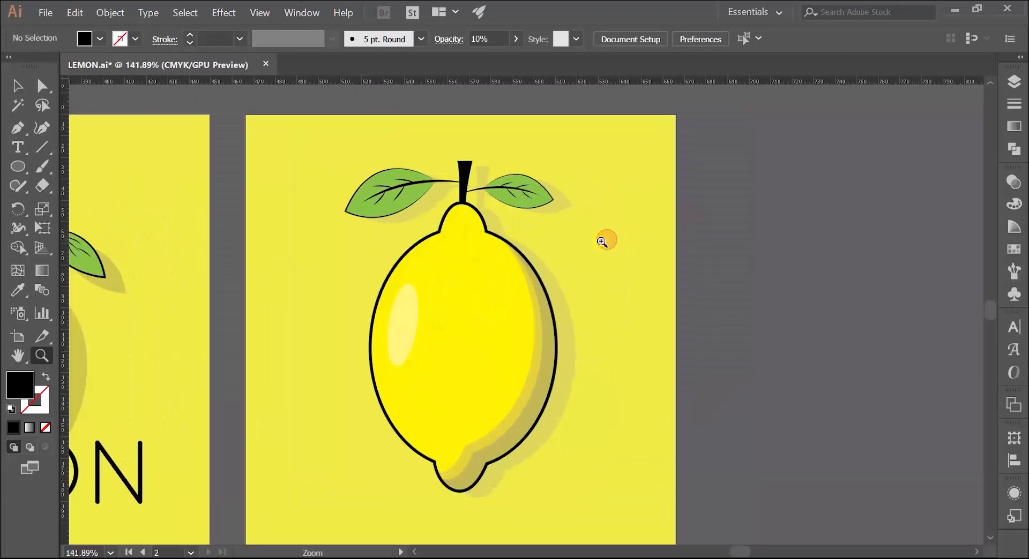
key(v)
drag(308, 141, 625, 496)
key(ctrl+shift+b)
key(ctrl+shift+b)
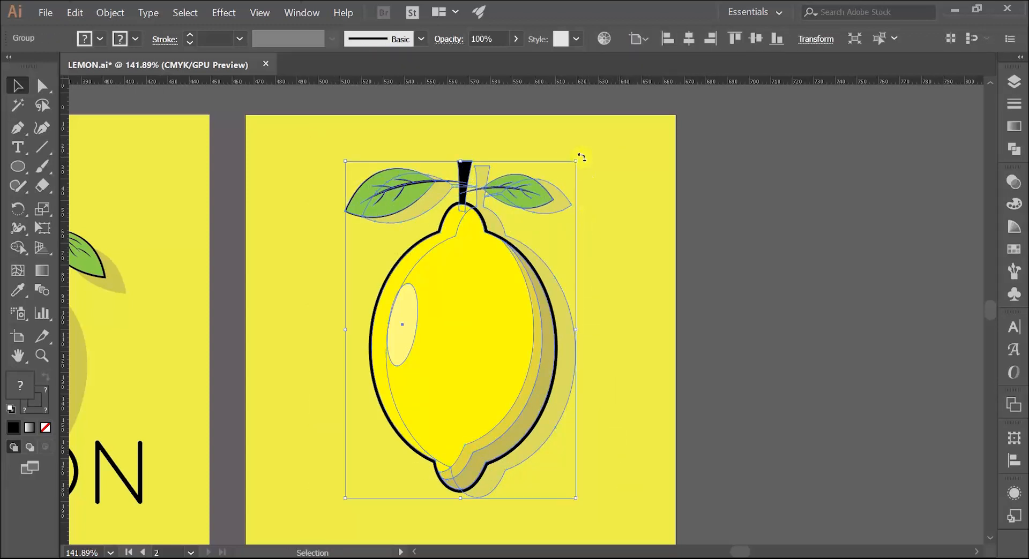
Rotate the lemon group clockwise to match the original's tilt and centre it horizontally and vertically on the artboard
drag(581, 160, 633, 226)
drag(490, 315, 442, 330)
key(space)
click(691, 38)
click(755, 39)
click(728, 188)
Compare the finished tilted lemon with the original illustration on the neighbouring artboard
key(z)
drag(700, 251, 689, 256)
key(space)
drag(640, 266, 652, 259)
drag(550, 275, 562, 275)
drag(525, 286, 658, 298)
key(space)
drag(522, 278, 592, 287)
key(space)
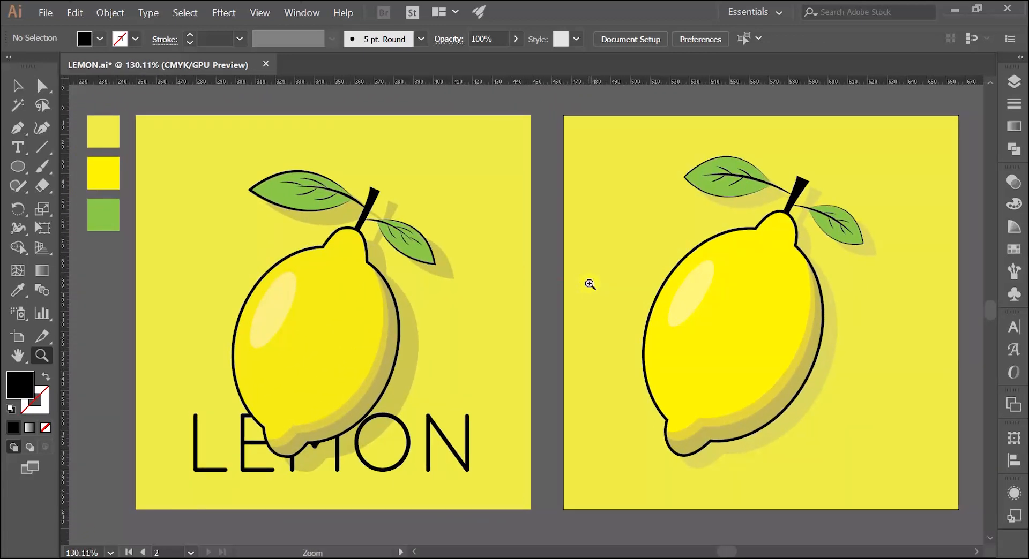